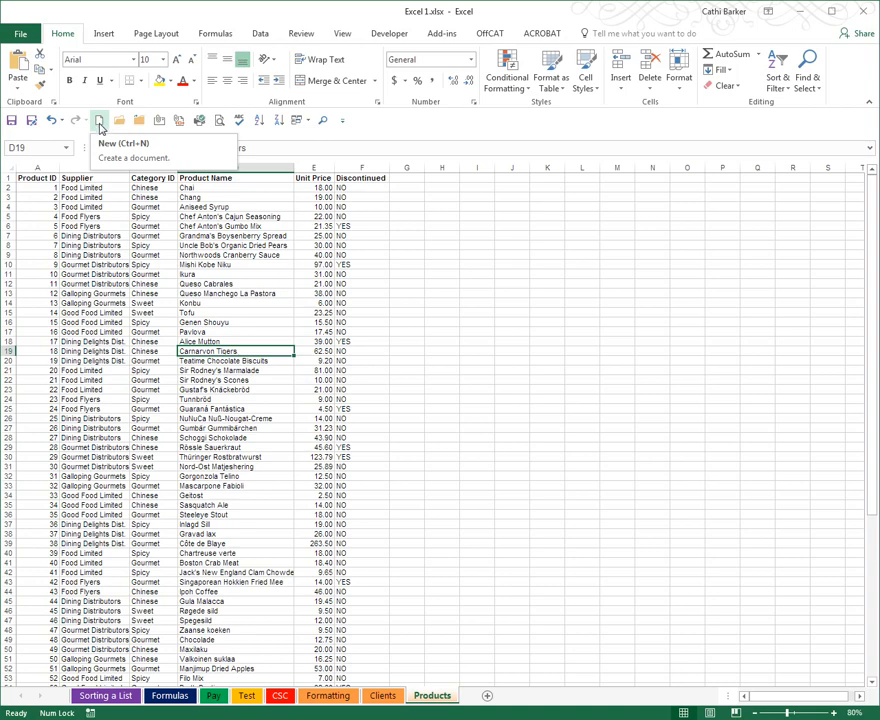
- Create a new blank workbook and maximize its window
{"action": "left_click", "coordinate": [100, 123]}
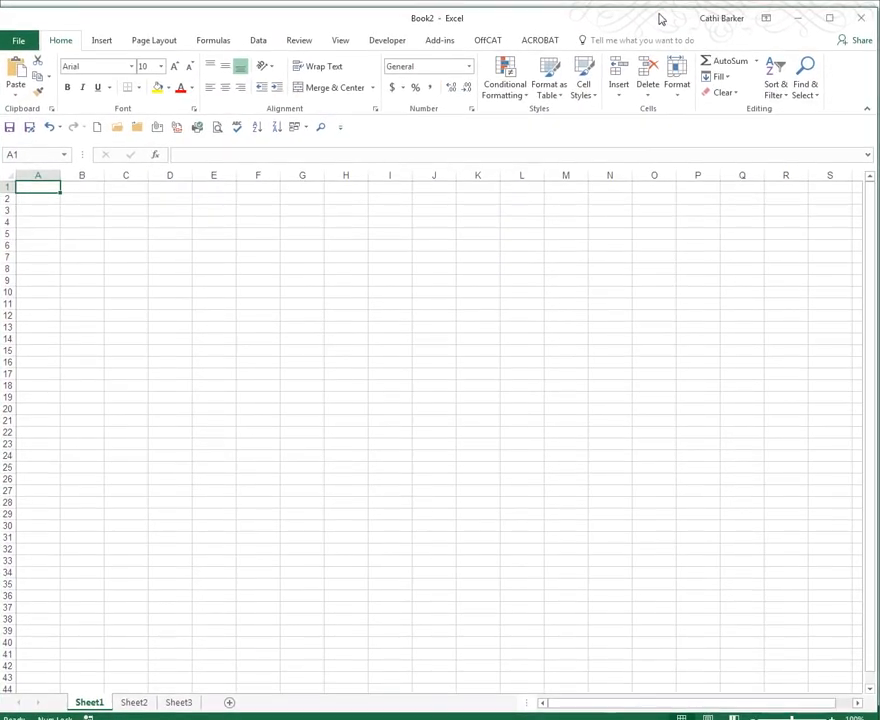
{"action": "left_click_drag", "start_coordinate": [660, 18], "coordinate": [659, 14]}
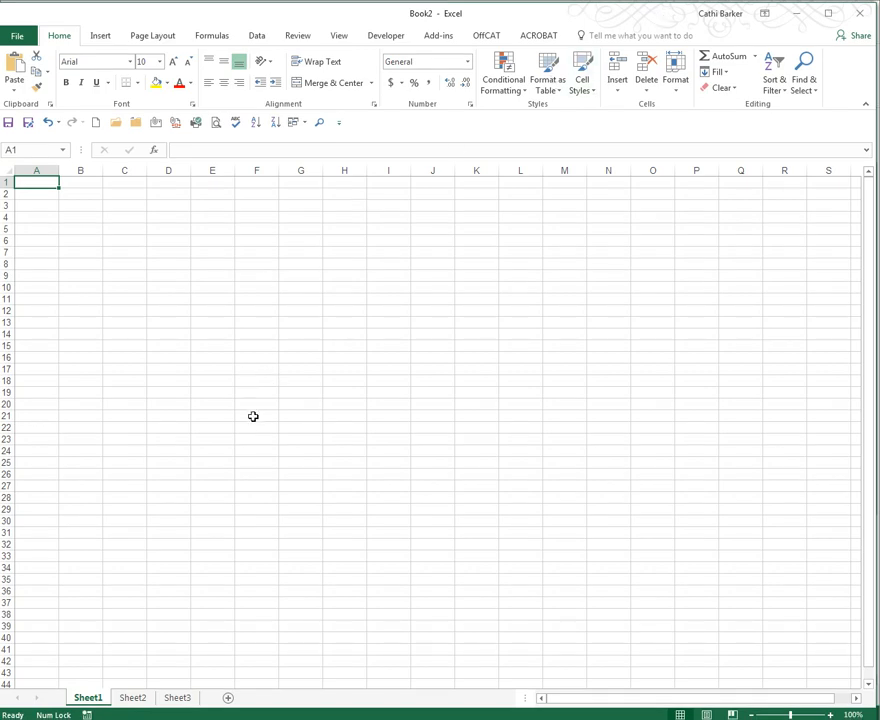
- Delete Sheet2 and Sheet3 from the new workbook
{"action": "left_click", "coordinate": [140, 700]}
{"action": "left_click", "coordinate": [181, 700], "text": "shift"}
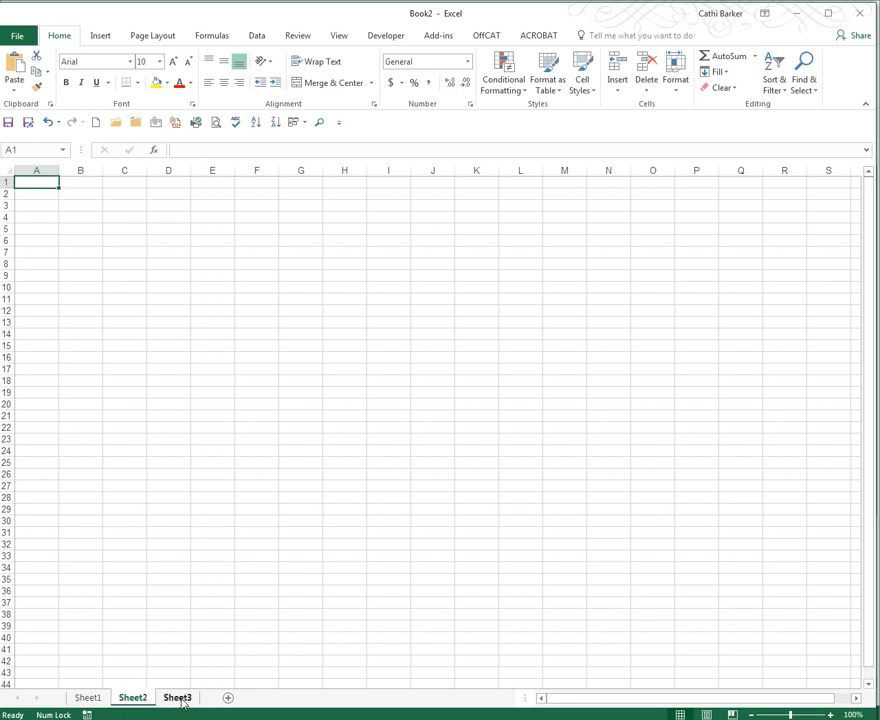
{"action": "left_click", "coordinate": [185, 701], "text": "shift"}
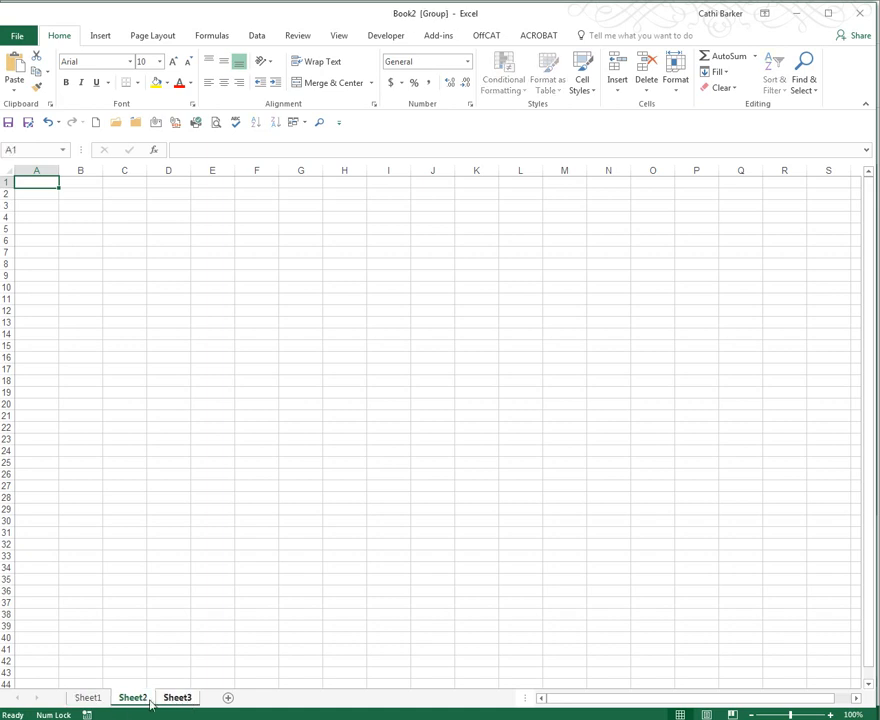
{"action": "right_click", "coordinate": [176, 701]}
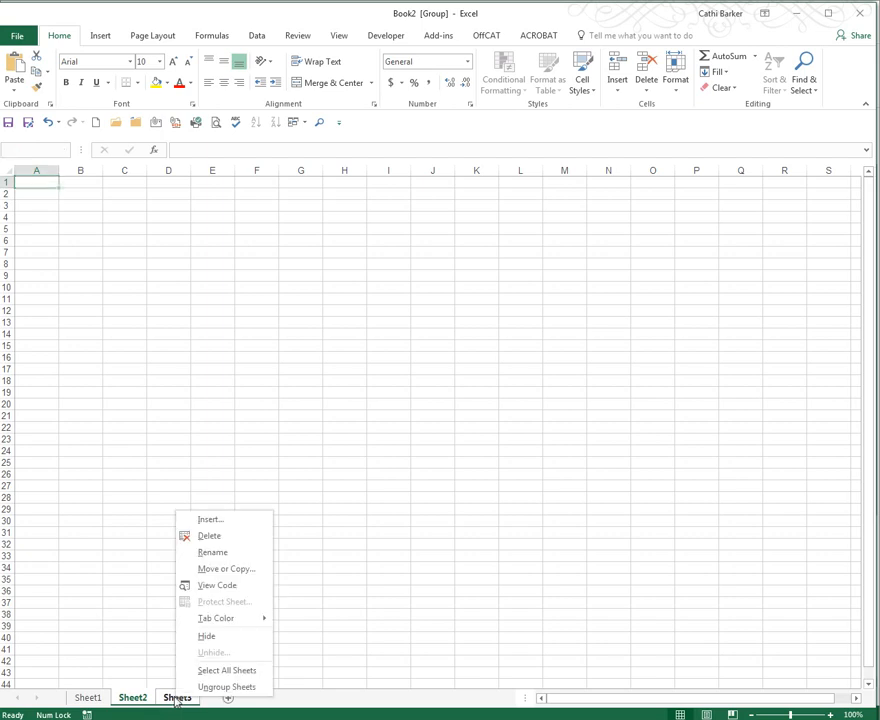
{"action": "left_click", "coordinate": [209, 537]}
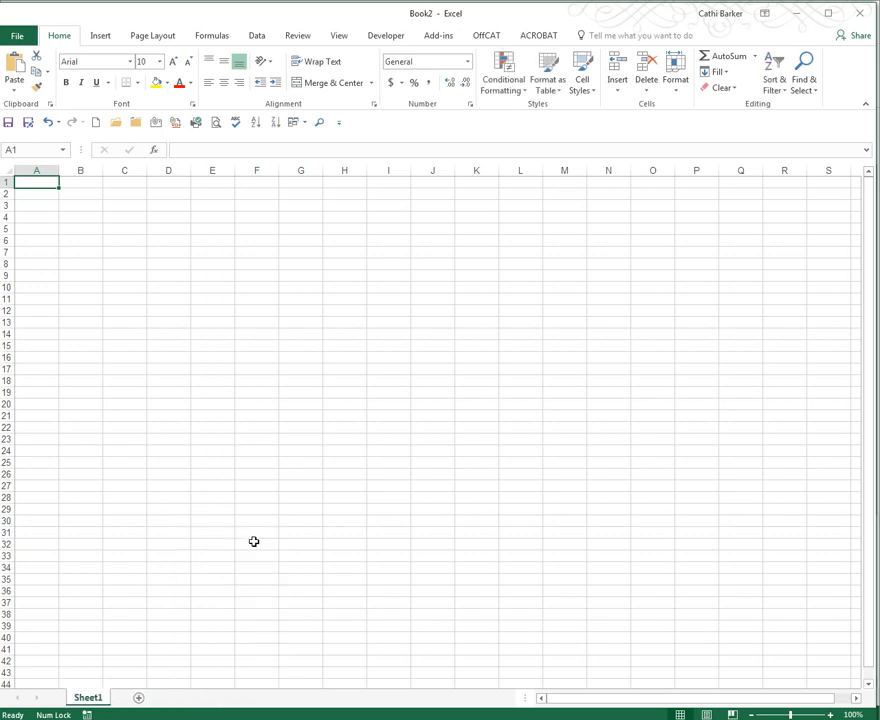
- Rename Sheet1 as Data
{"action": "double_click", "coordinate": [88, 699]}
{"action": "type", "text": "Data"}
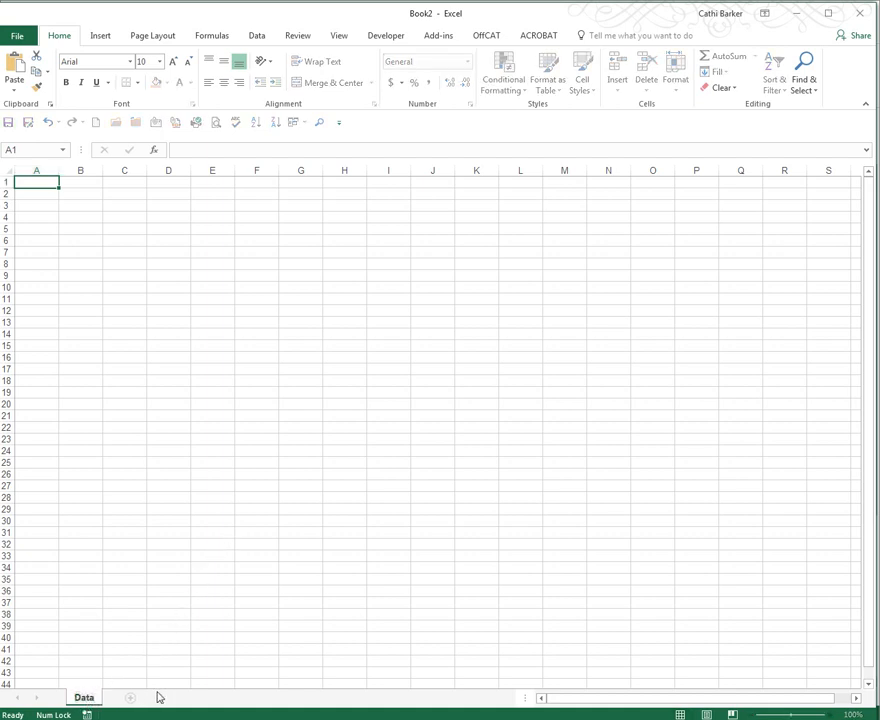
{"action": "key", "text": "Return"}
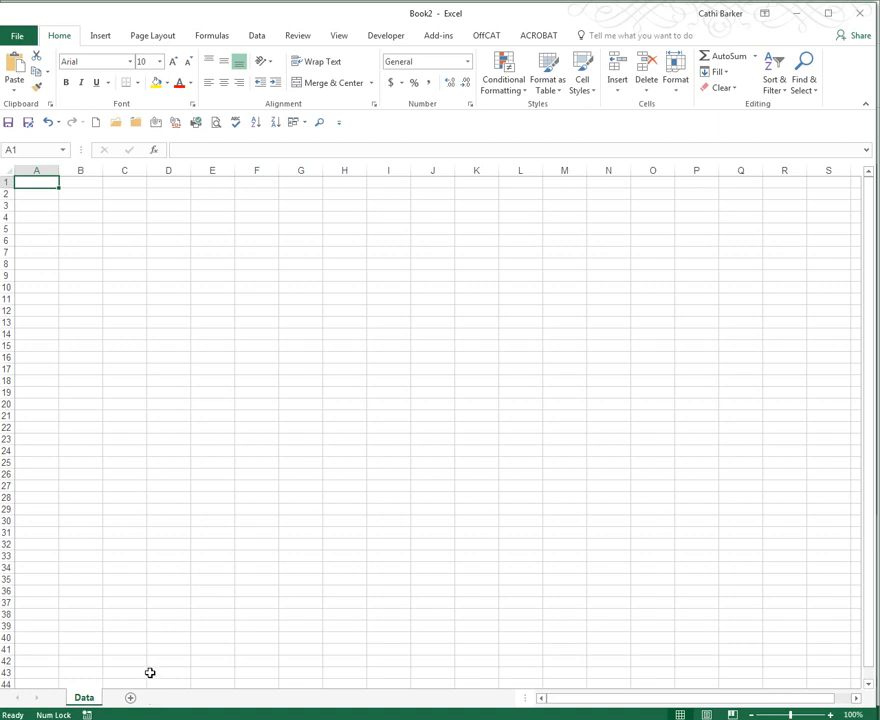
- Enter the names Sue, John, Karen and Matt in cells A1 to A4
{"action": "type", "text": "Sue"}
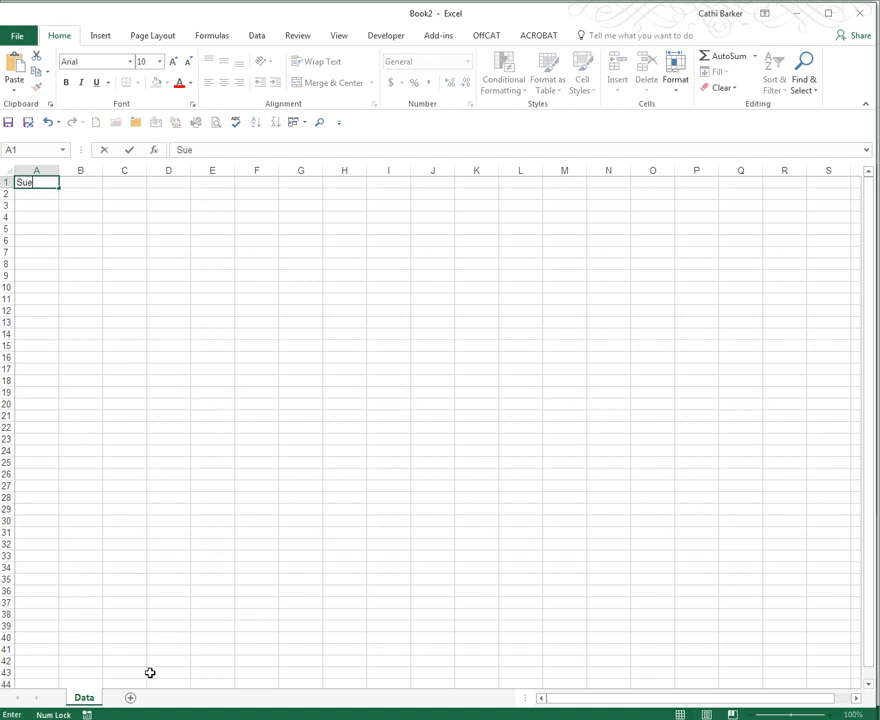
{"action": "key", "text": "Return"}
{"action": "type", "text": "John"}
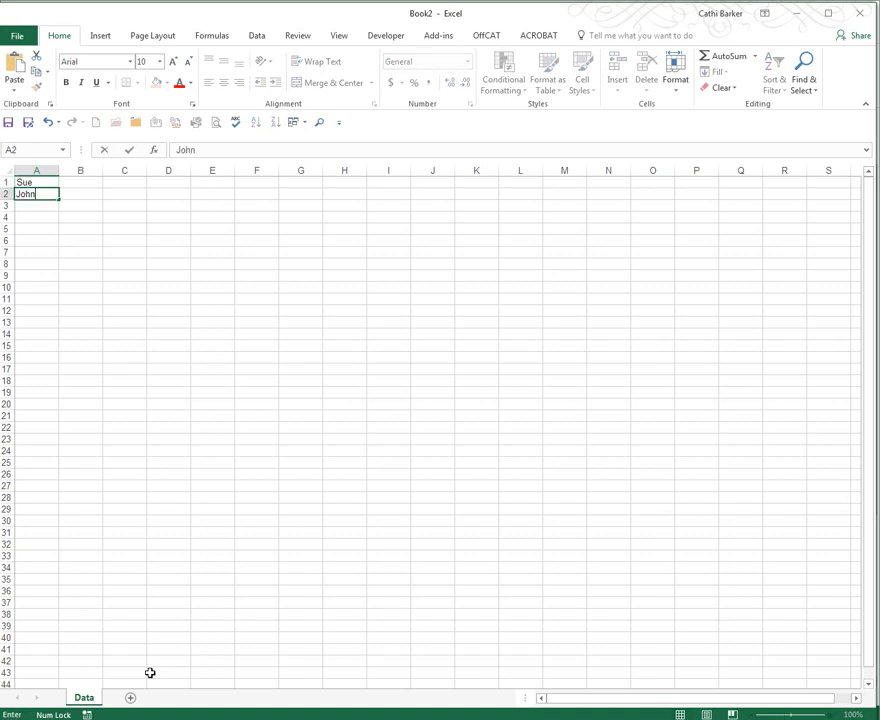
{"action": "key", "text": "Return"}
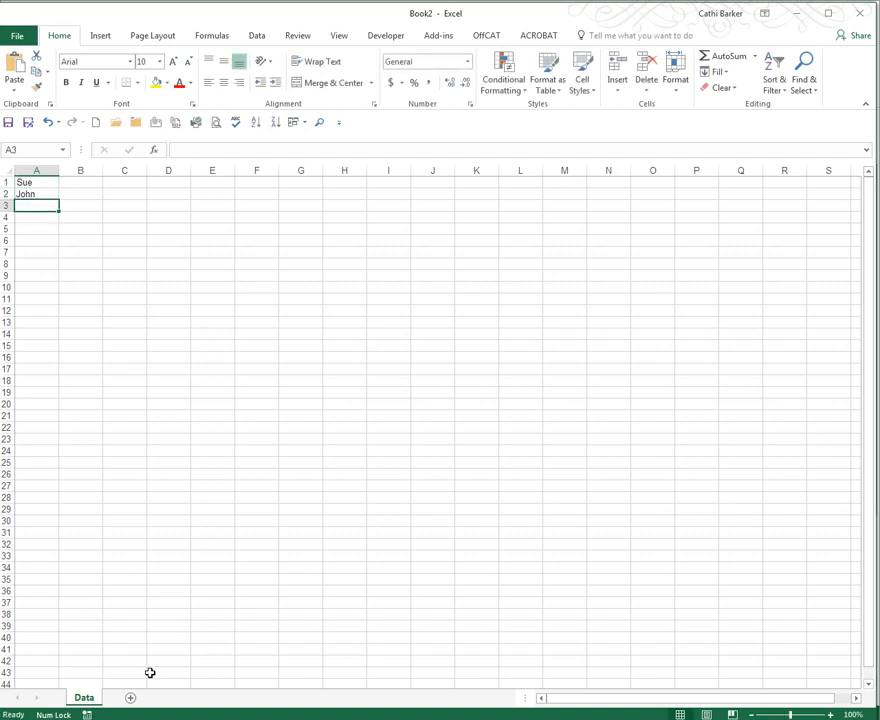
{"action": "type", "text": "Karen"}
{"action": "key", "text": "Return"}
{"action": "type", "text": "Ma"}
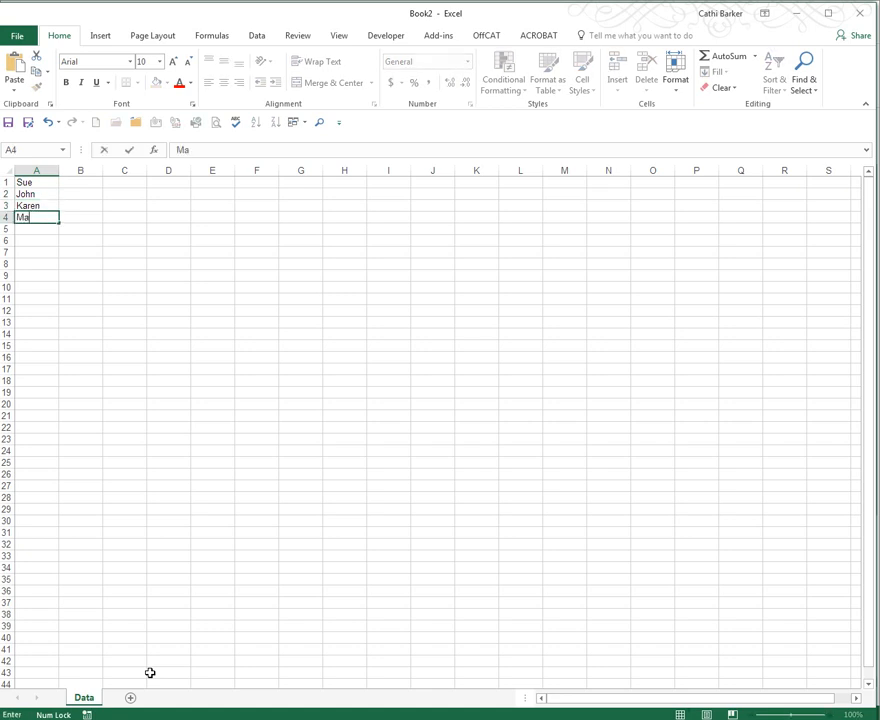
{"action": "type", "text": "tt"}
{"action": "key", "text": "Return"}
- Enter the numbers 23, 56, 45 and 30 in cells B1 to B4
{"action": "key", "text": "ctrl+Home"}
{"action": "key", "text": "Right"}
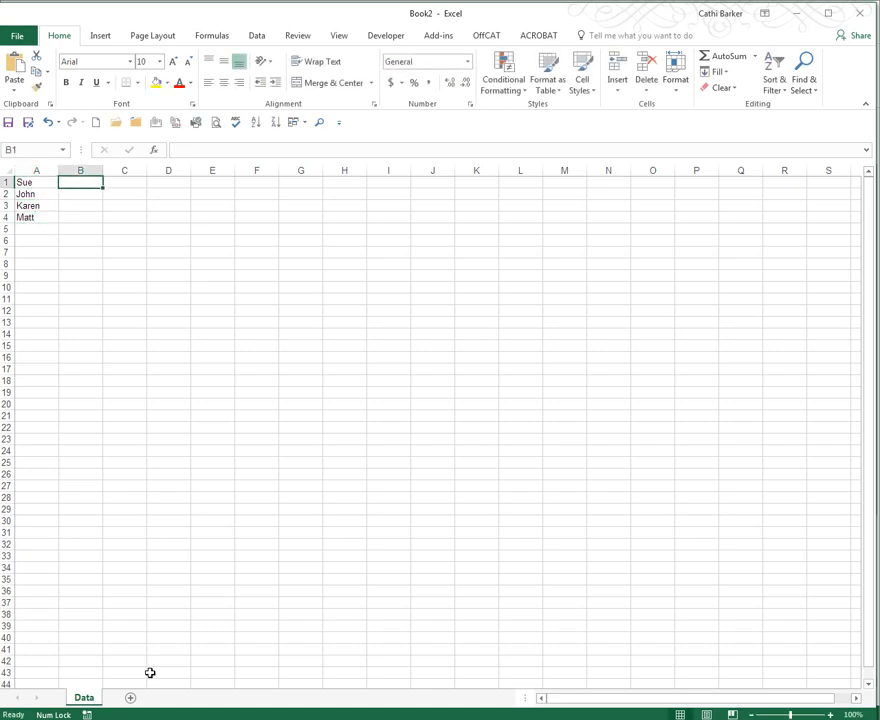
{"action": "type", "text": "23"}
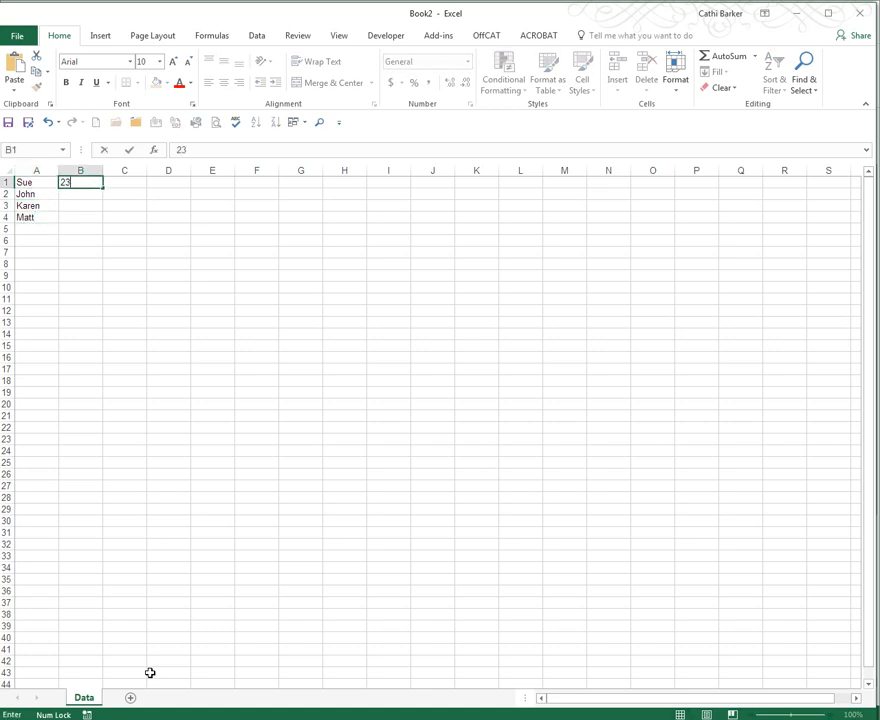
{"action": "key", "text": "Return"}
{"action": "type", "text": "56"}
{"action": "key", "text": "Return"}
{"action": "type", "text": "45"}
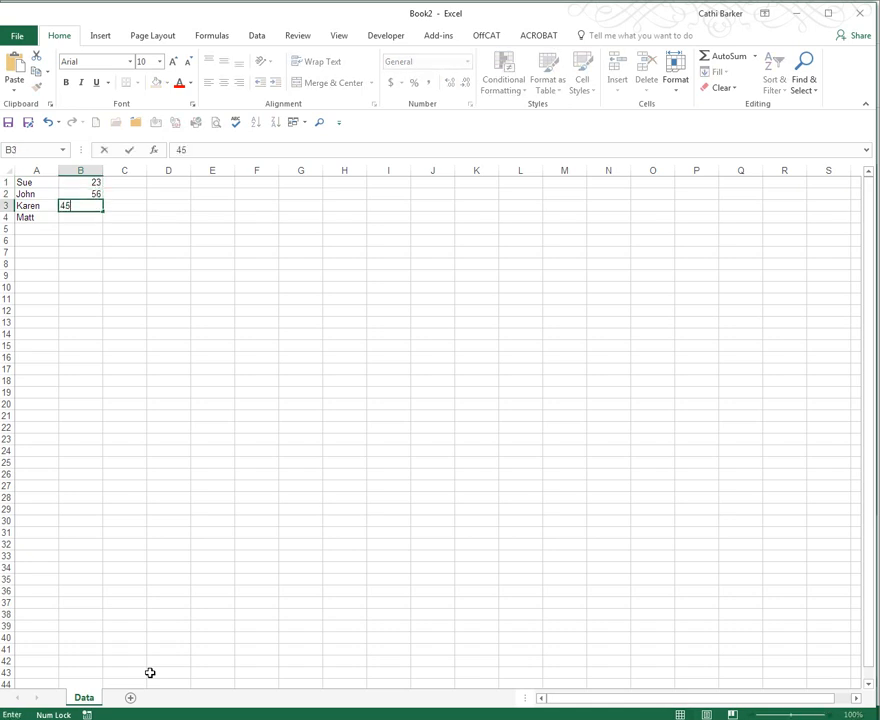
{"action": "key", "text": "Return"}
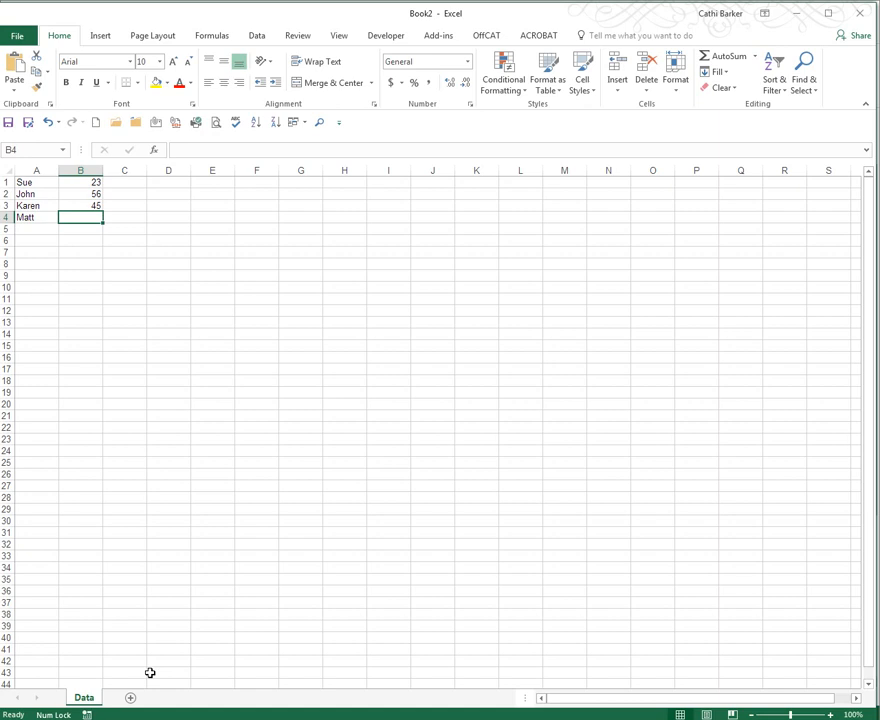
{"action": "type", "text": "30"}
{"action": "key", "text": "Up"}
{"action": "key", "text": "Up"}
{"action": "key", "text": "Up"}
- Enter the dates 21/2/90, 19/3/89, 2/5/79 and 20/9/70 in cells C1 to C4
{"action": "key", "text": "Right"}
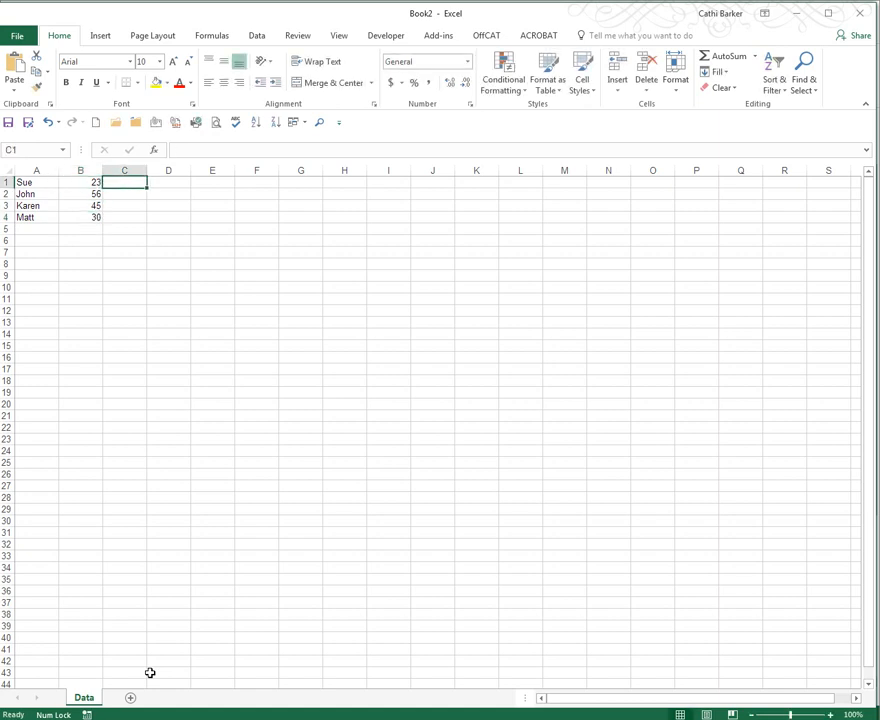
{"action": "type", "text": "21/2/90"}
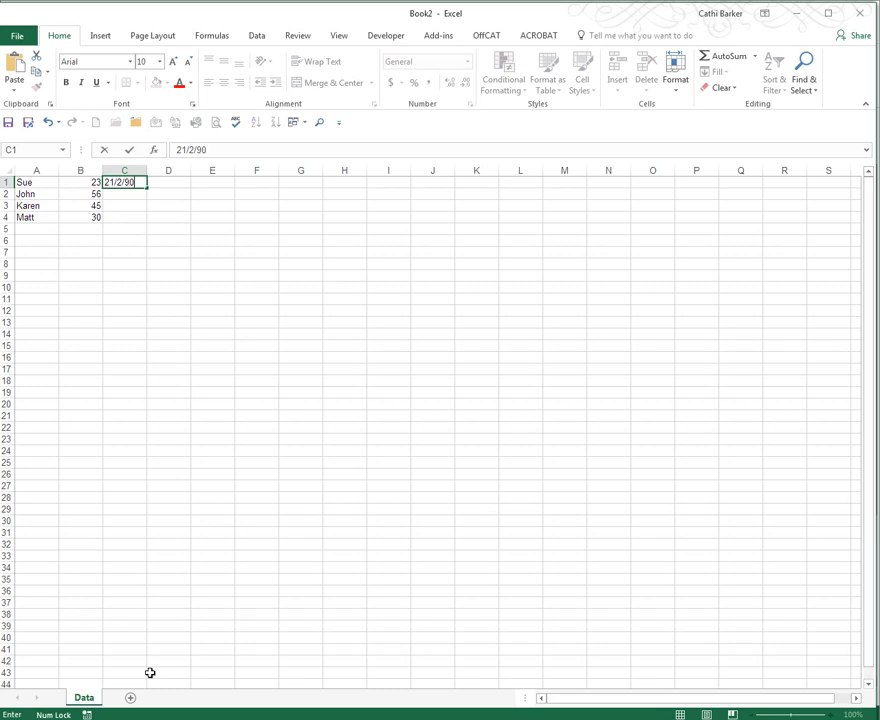
{"action": "key", "text": "ctrl+Return"}
{"action": "key", "text": "Return"}
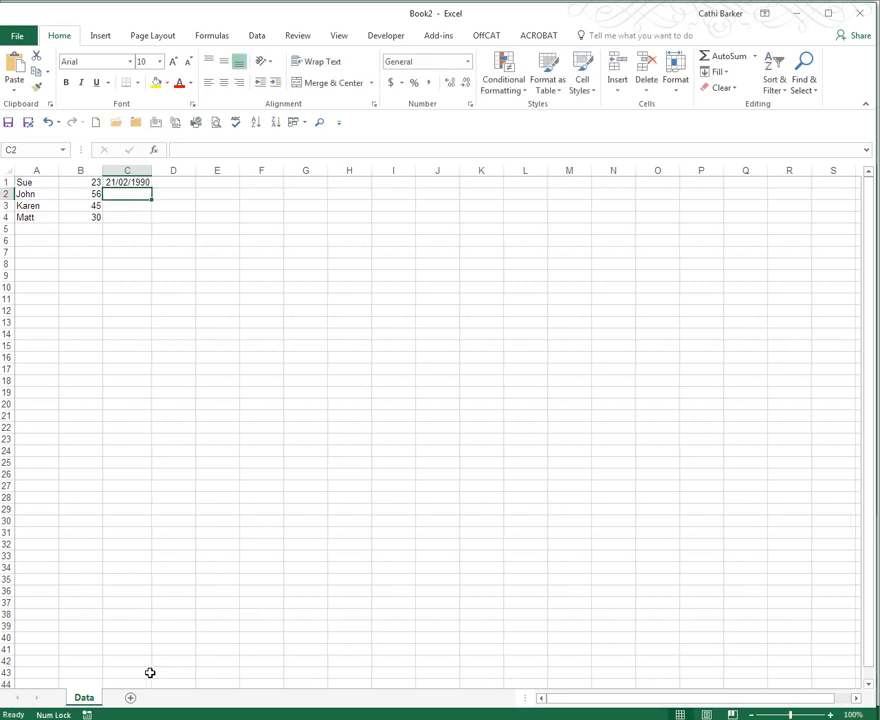
{"action": "type", "text": "19/3/89"}
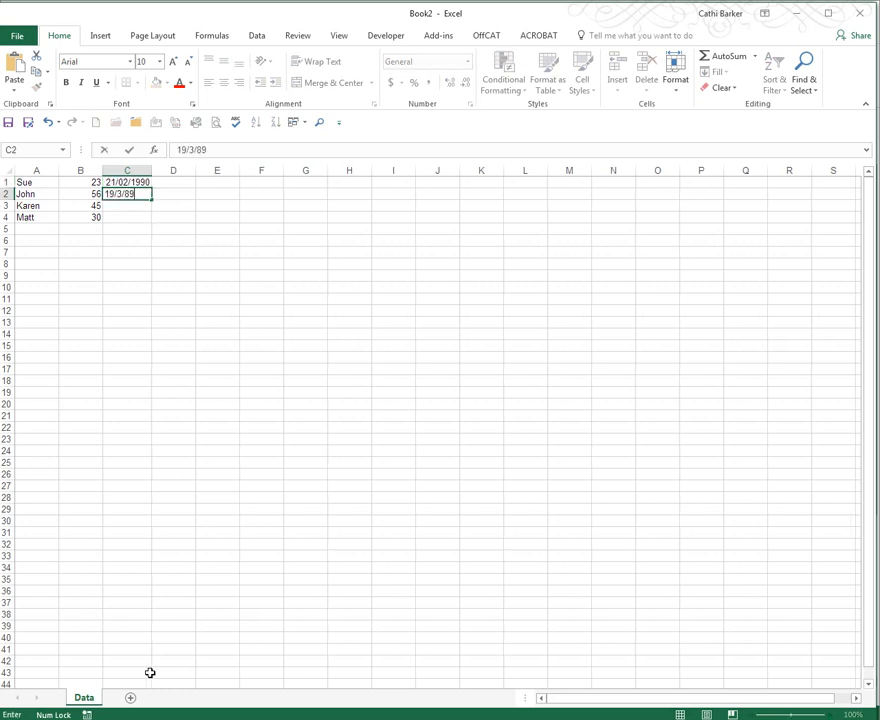
{"action": "key", "text": "Return"}
{"action": "type", "text": "2/5/79"}
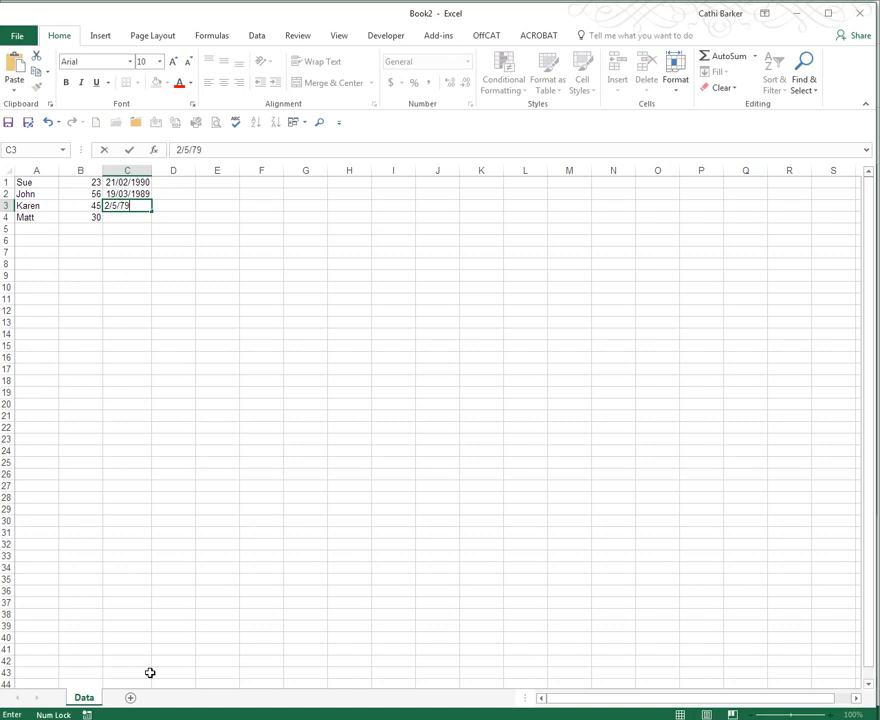
{"action": "key", "text": "Return"}
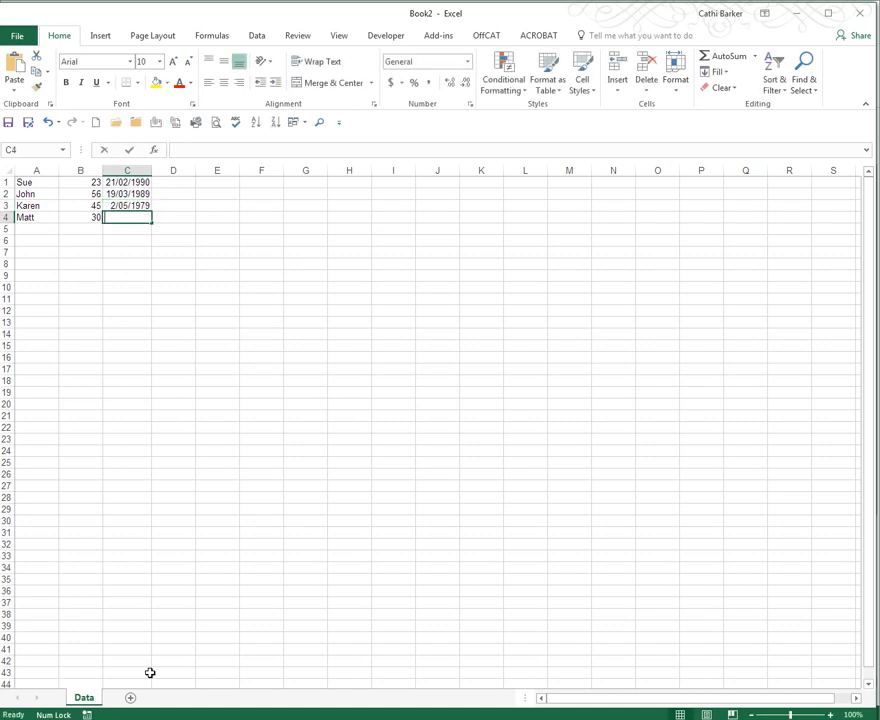
{"action": "type", "text": "20/9/"}
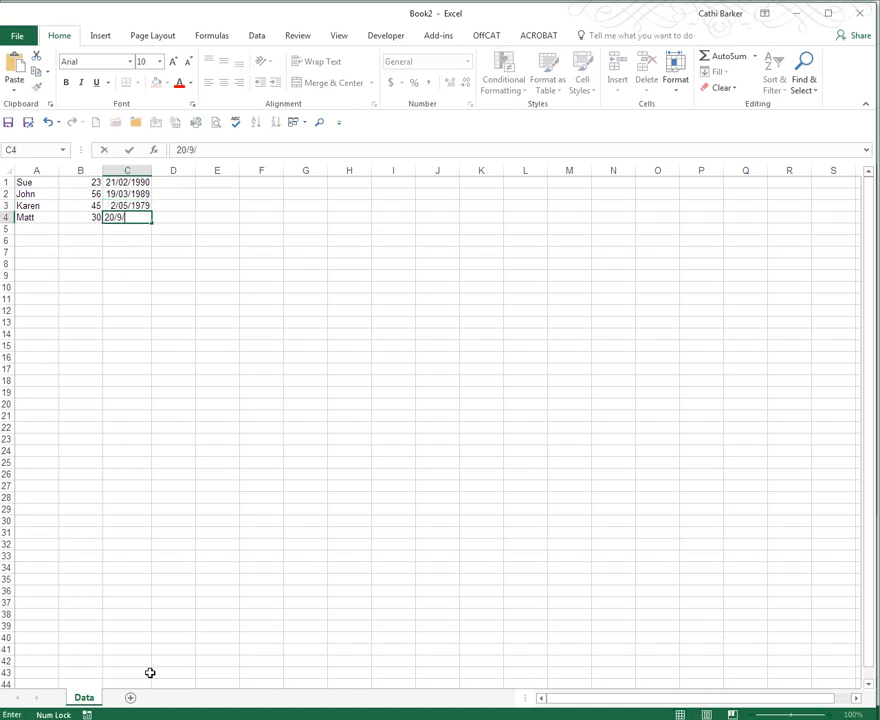
{"action": "type", "text": "70"}
{"action": "key", "text": "Return"}
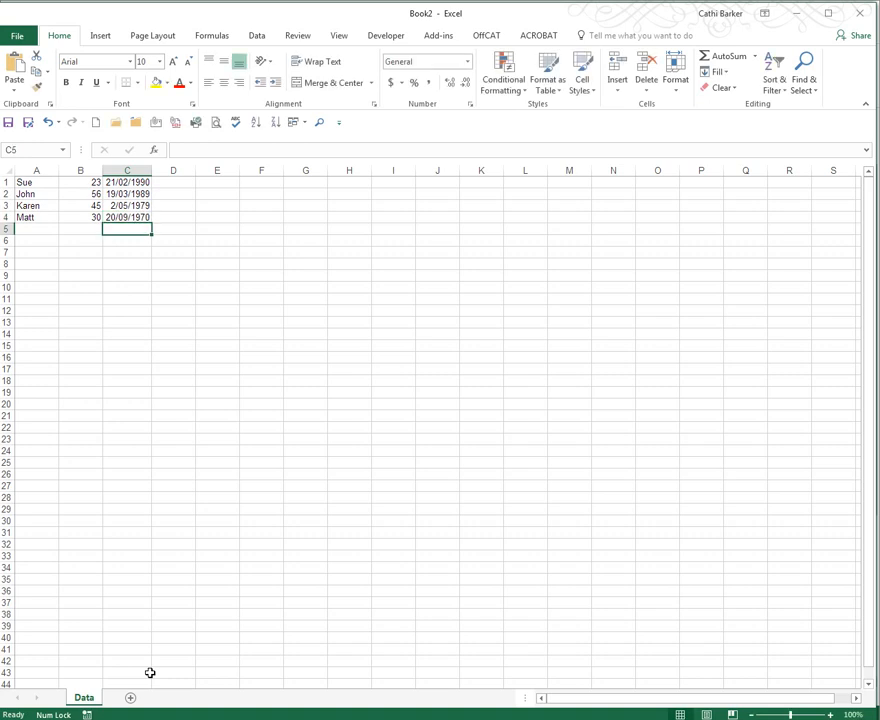
- Autofit column C to the width of its dates
{"action": "left_click", "coordinate": [829, 714]}
{"action": "left_click", "coordinate": [829, 714]}
{"action": "left_click", "coordinate": [829, 714]}
{"action": "left_click", "coordinate": [829, 715]}
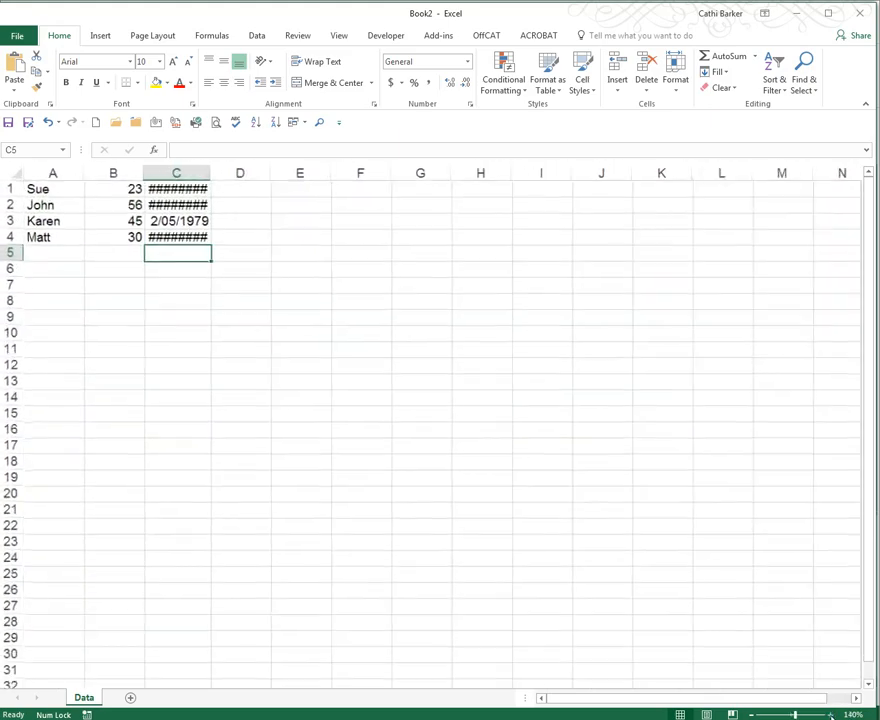
{"action": "left_click", "coordinate": [829, 715]}
{"action": "left_click", "coordinate": [829, 715]}
{"action": "left_click", "coordinate": [829, 715]}
{"action": "left_click", "coordinate": [829, 715]}
{"action": "left_click", "coordinate": [829, 715]}
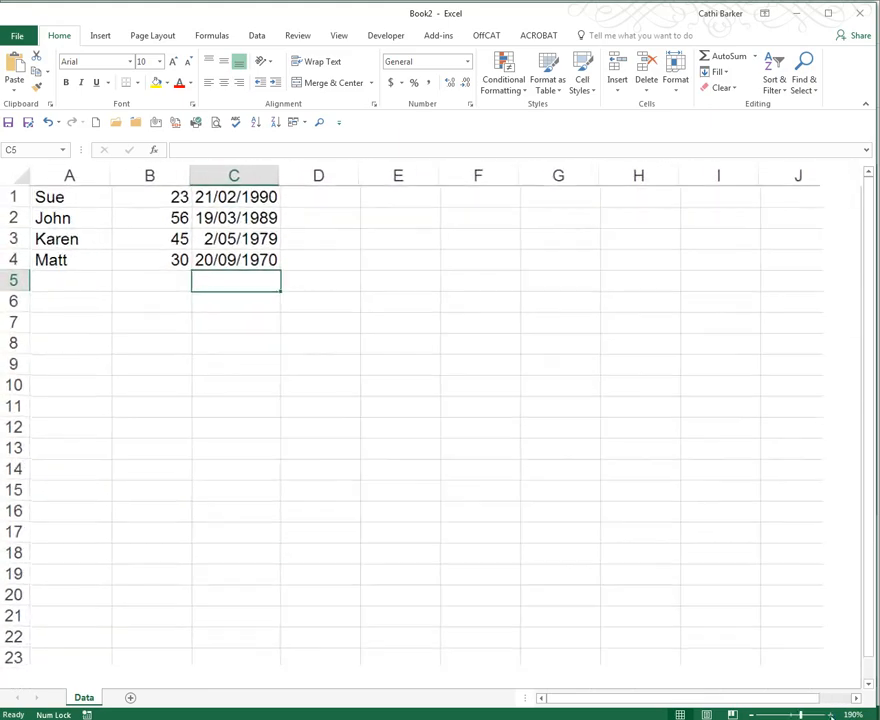
{"action": "left_click", "coordinate": [829, 715]}
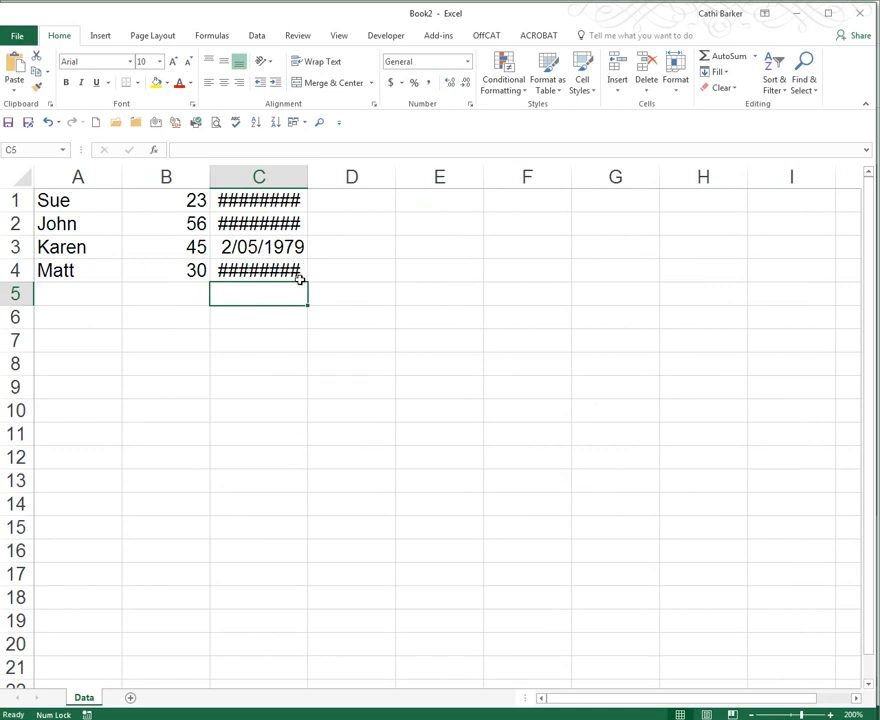
{"action": "double_click", "coordinate": [307, 178]}
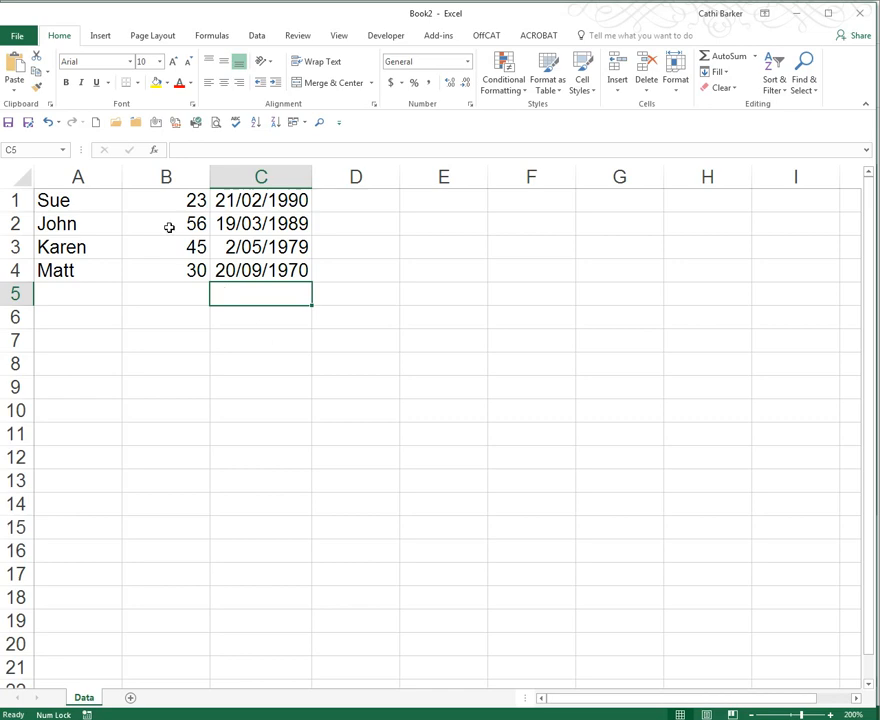
- Undo the column C width change
{"action": "left_click", "coordinate": [48, 122]}
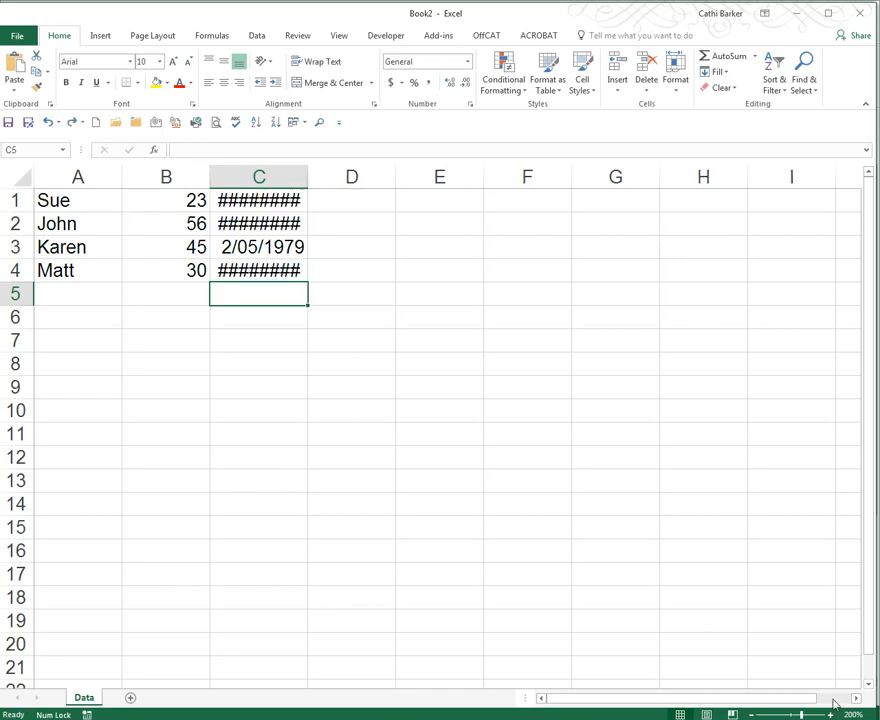
{"action": "left_click", "coordinate": [830, 714]}
{"action": "left_click", "coordinate": [830, 714]}
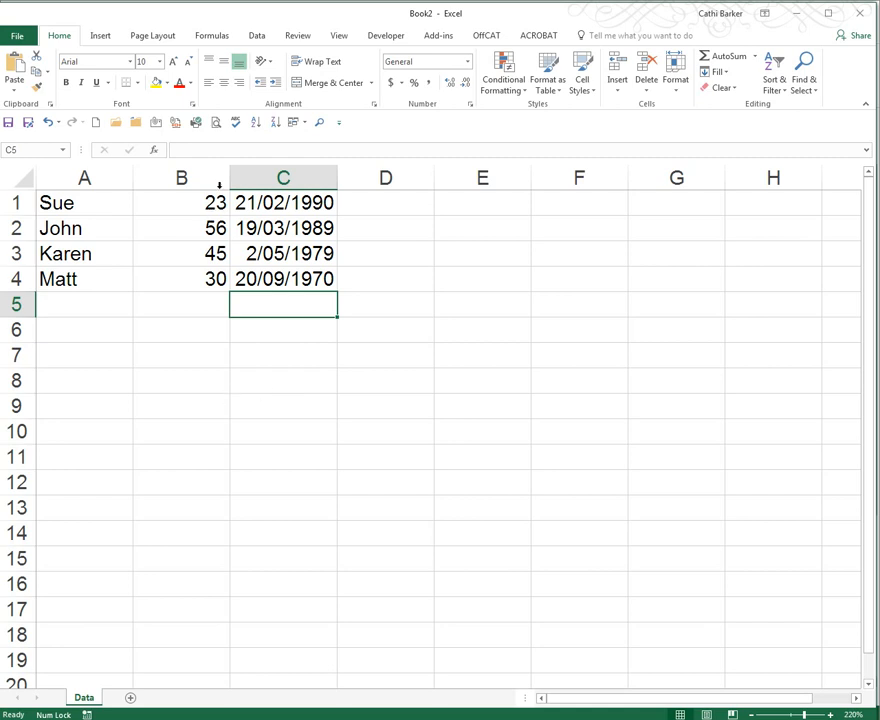
- Inspect the contents of cells A1, B1 and C1
{"action": "left_click", "coordinate": [84, 205]}
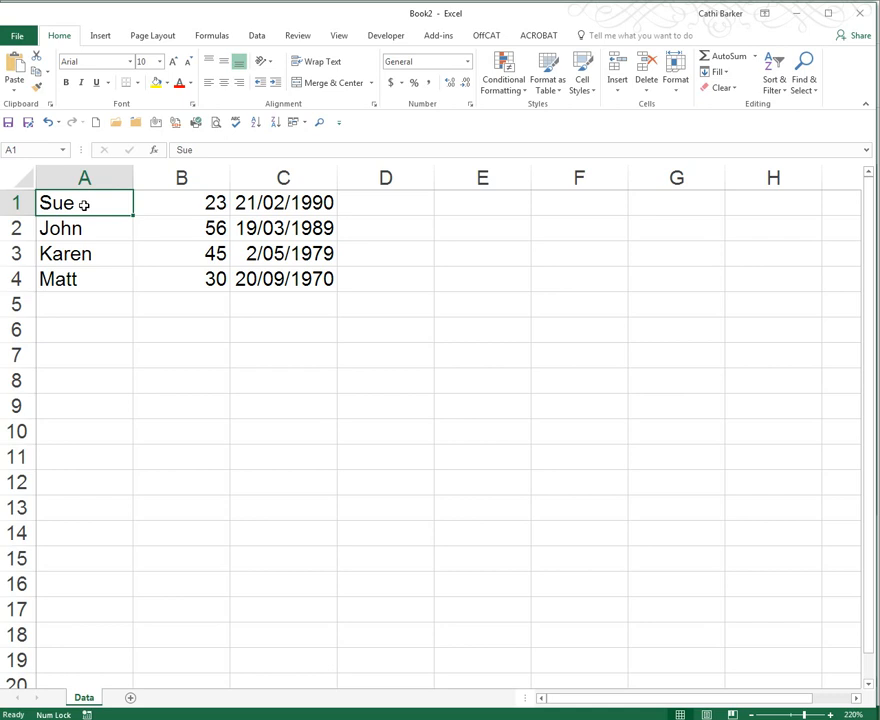
{"action": "key", "text": "Right"}
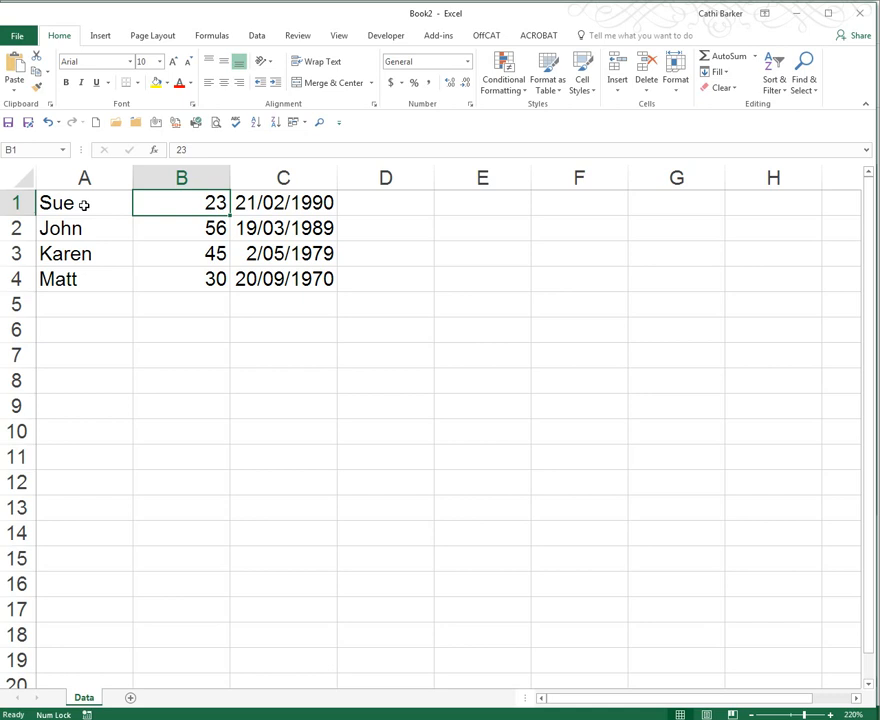
{"action": "key", "text": "Right"}
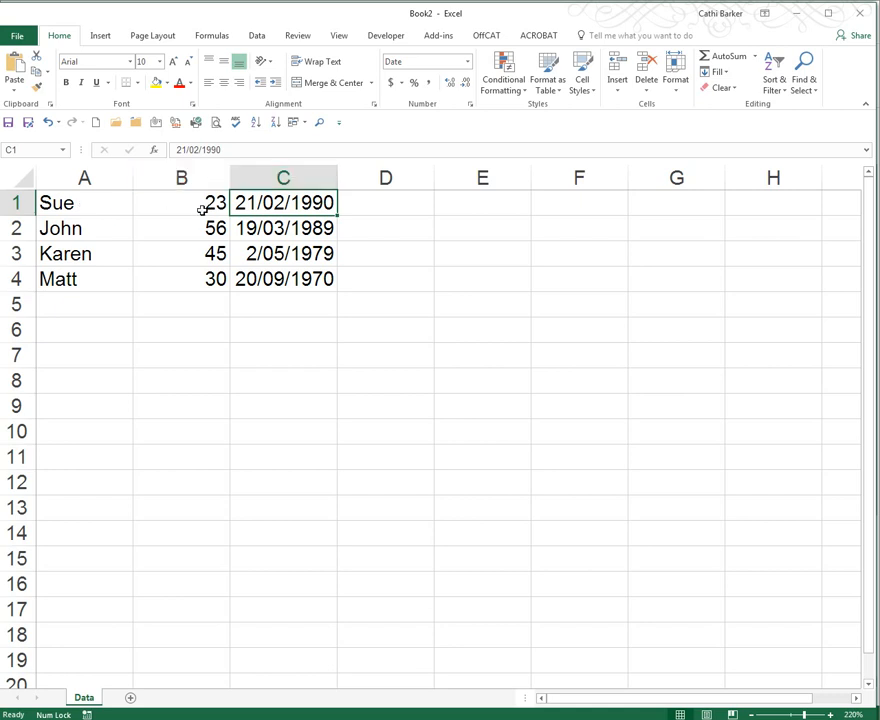
- Center-align the numbers in column B
{"action": "left_click", "coordinate": [199, 203]}
{"action": "left_click_drag", "start_coordinate": [199, 203], "coordinate": [206, 284]}
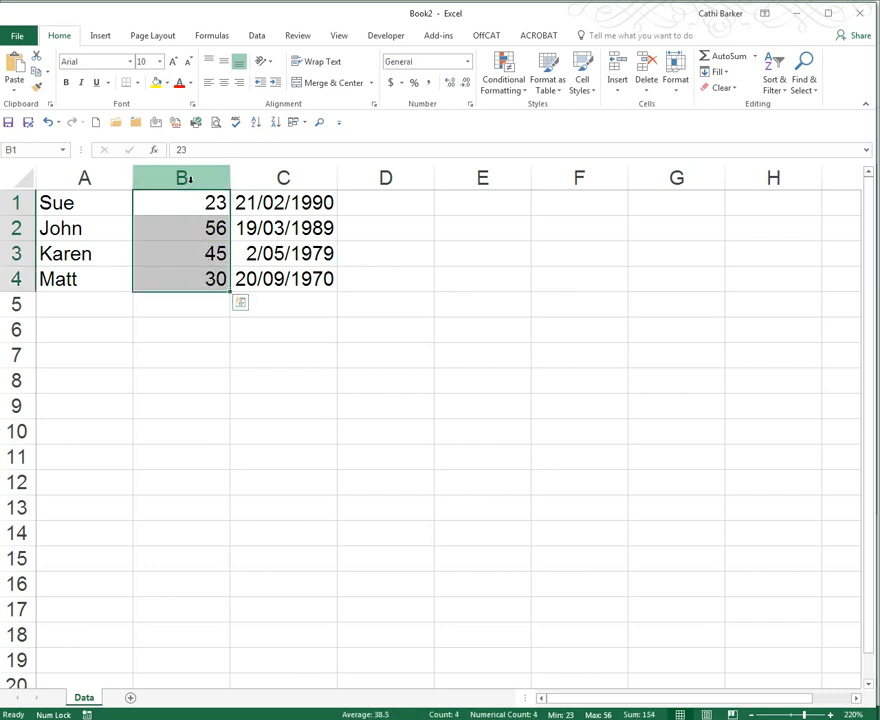
{"action": "left_click", "coordinate": [186, 178]}
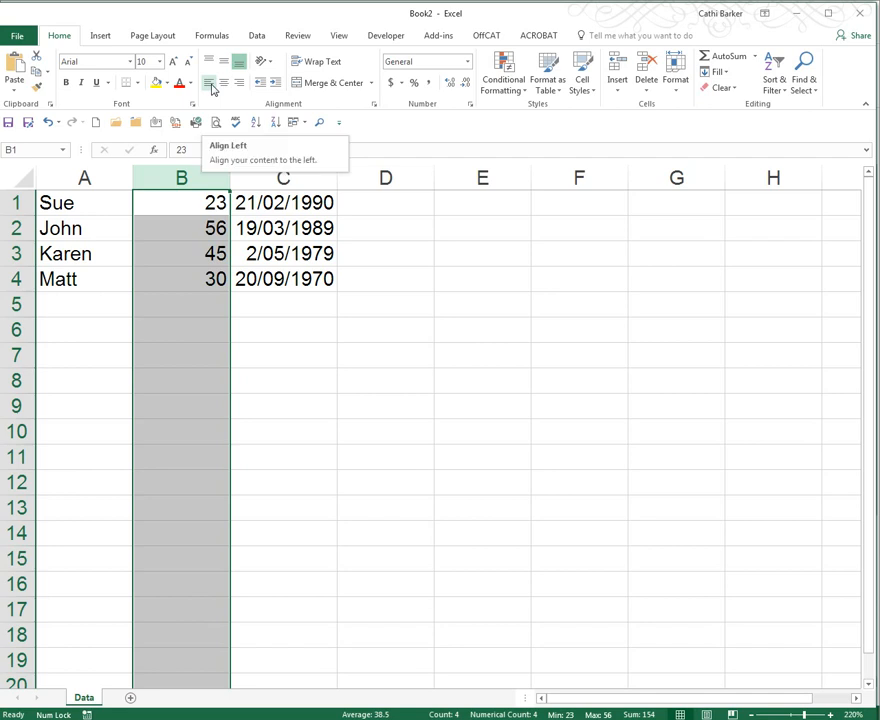
{"action": "left_click", "coordinate": [210, 84]}
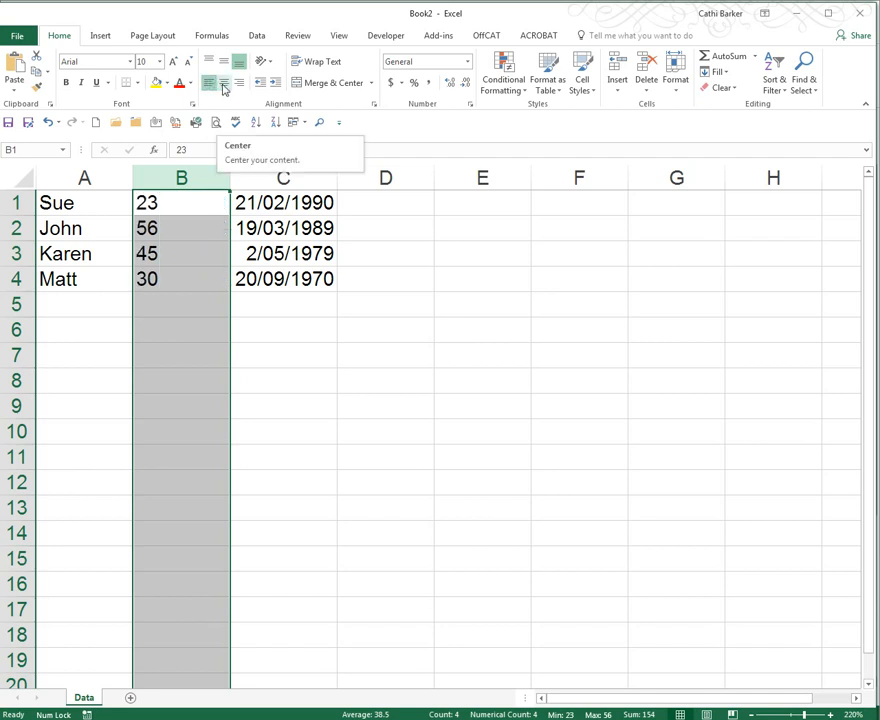
{"action": "left_click", "coordinate": [223, 88]}
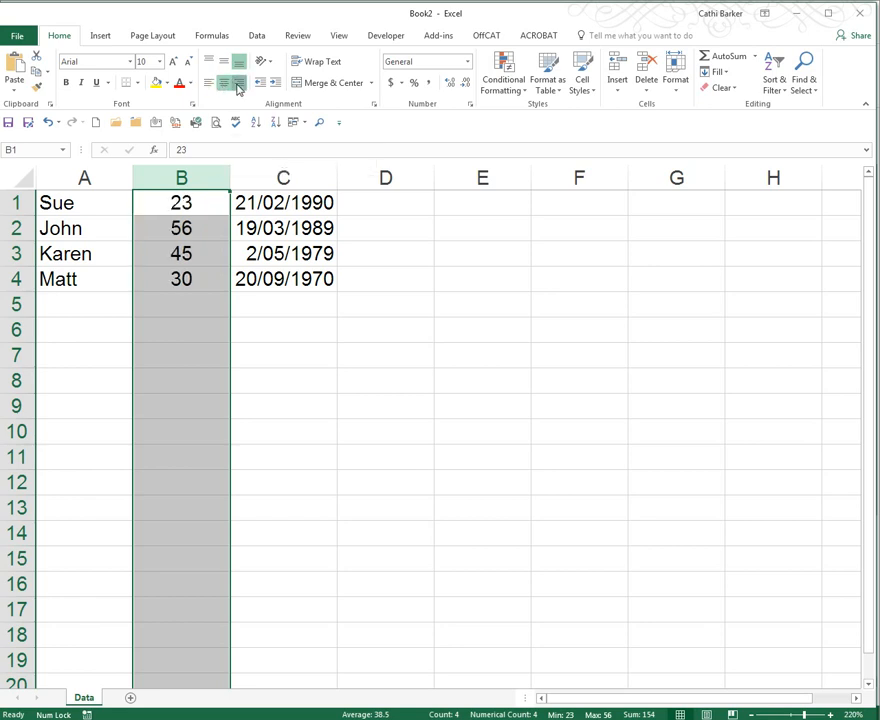
{"action": "left_click", "coordinate": [239, 86]}
- Add a fifth row with Matt, 30 and the date serial 25831 in cells A5 to C5
{"action": "key", "text": "Up"}
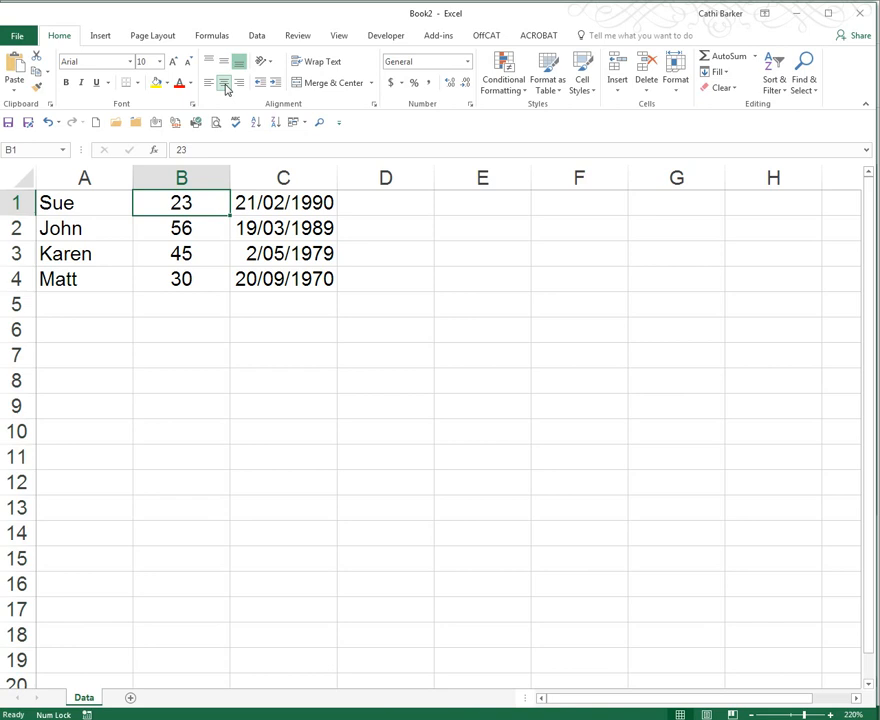
{"action": "key", "text": "Down"}
{"action": "key", "text": "Down"}
{"action": "key", "text": "Down"}
{"action": "key", "text": "Down"}
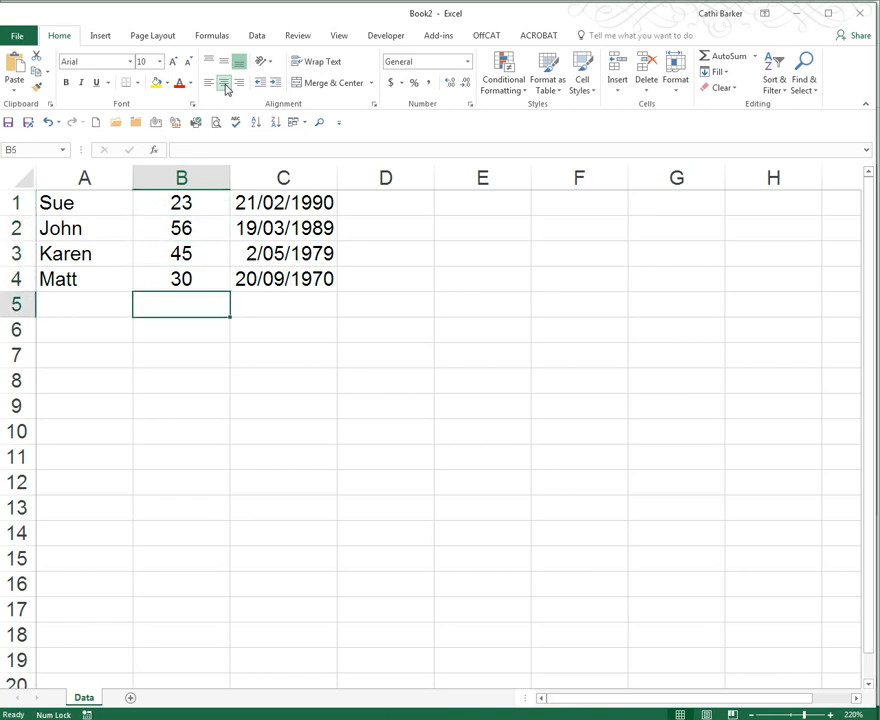
{"action": "key", "text": "Left"}
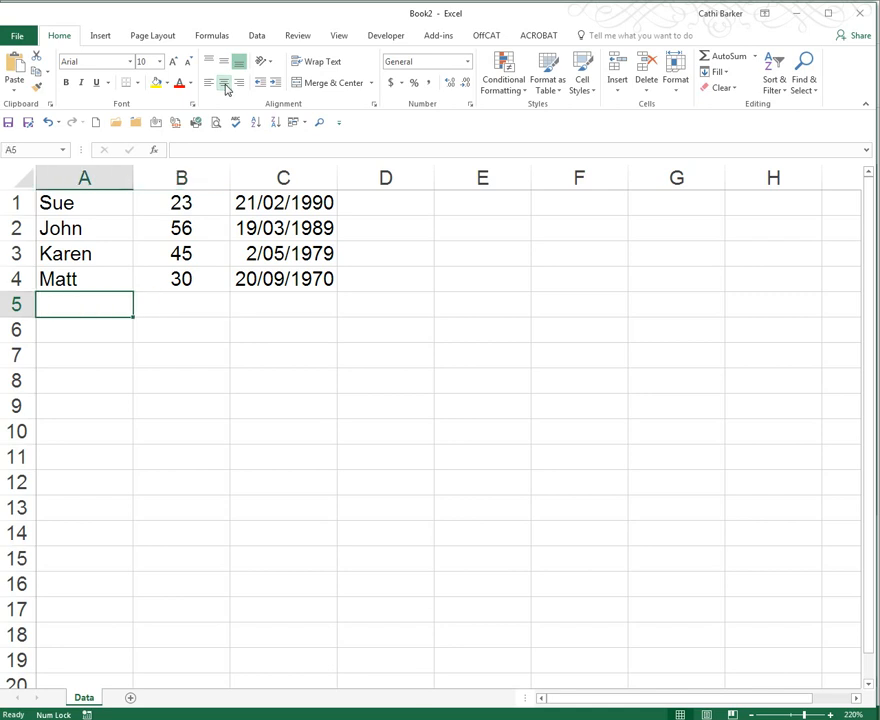
{"action": "type", "text": "Matt"}
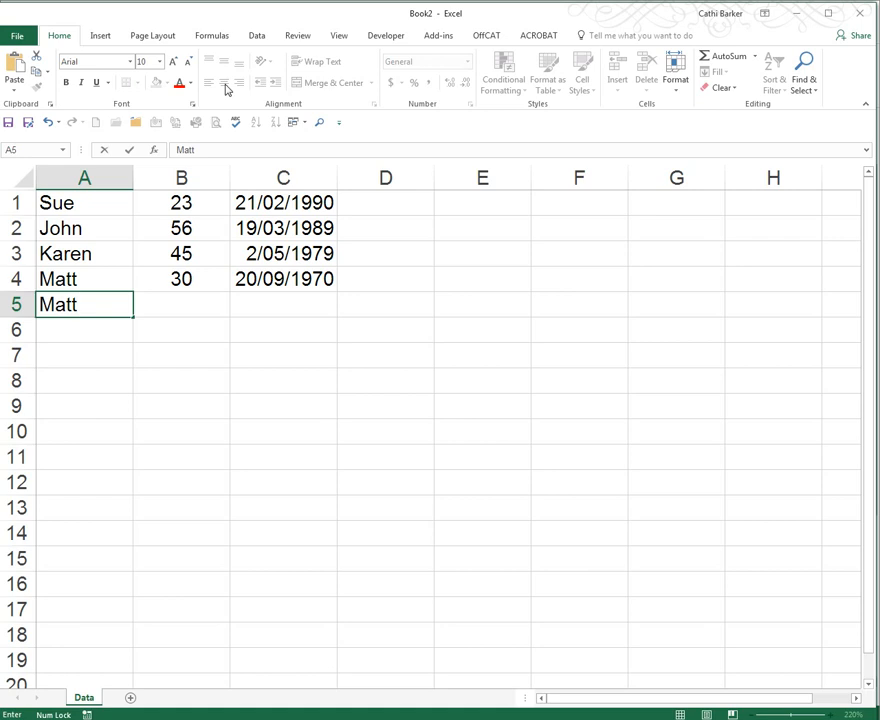
{"action": "key", "text": "Tab"}
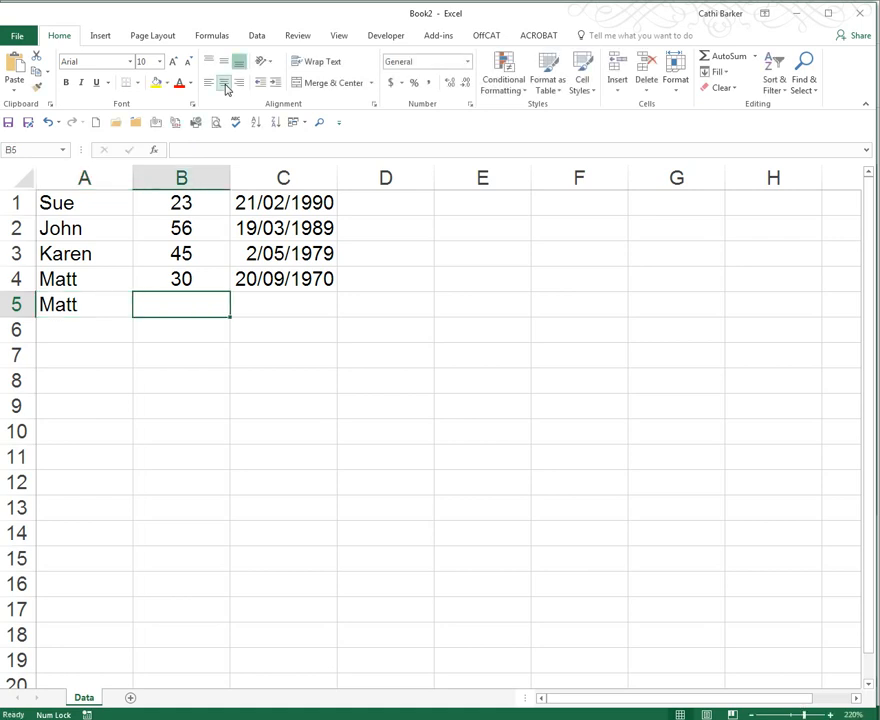
{"action": "type", "text": "30"}
{"action": "key", "text": "Tab"}
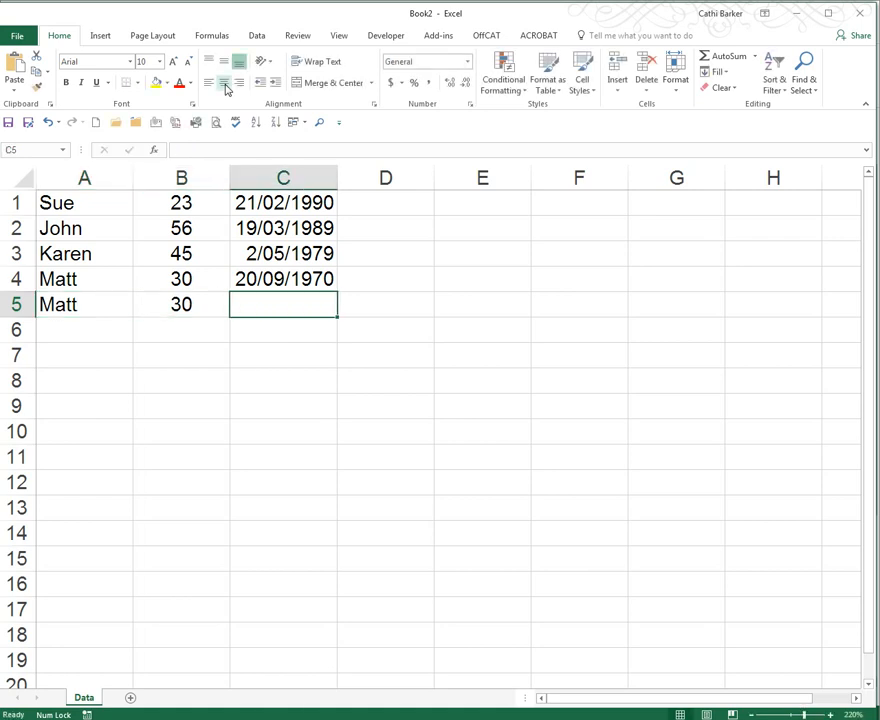
{"action": "type", "text": "25831"}
{"action": "key", "text": "Return"}
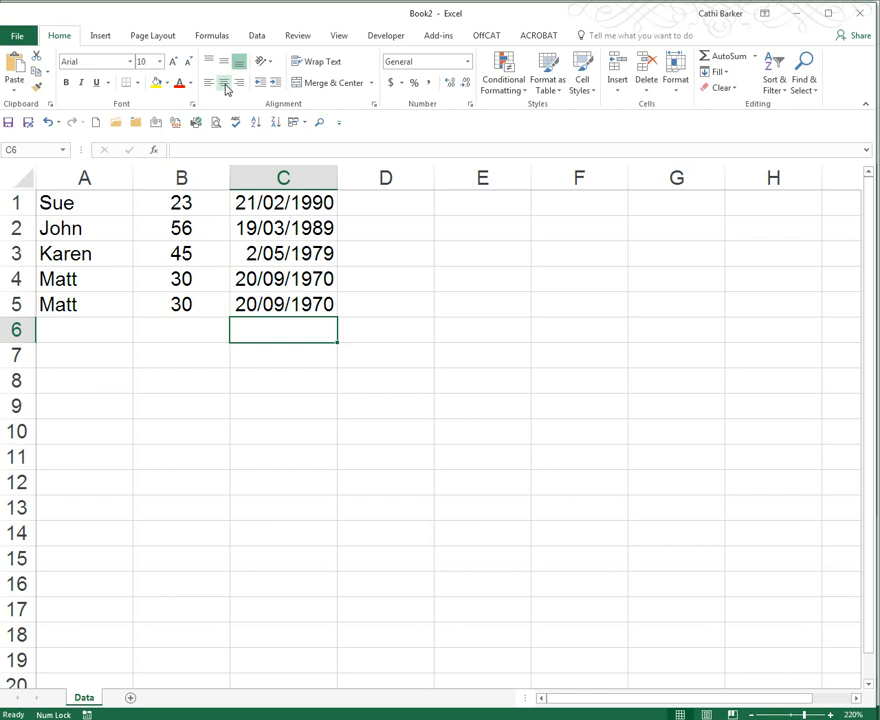
- Insert today's date in cell C6 and the current time in cell C7
{"action": "key", "text": "ctrl+semicolon"}
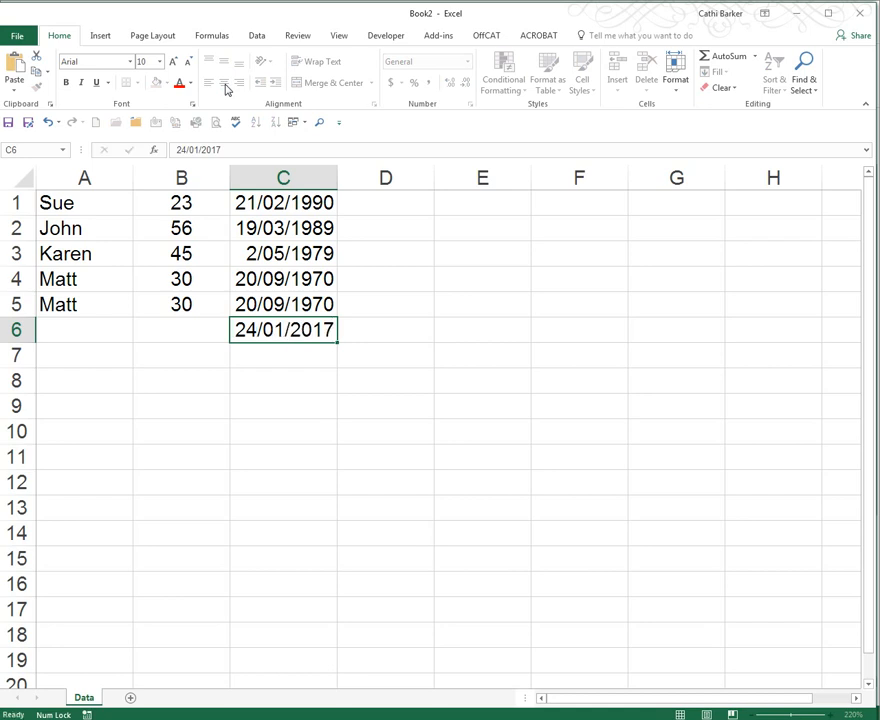
{"action": "key", "text": "ctrl+Return"}
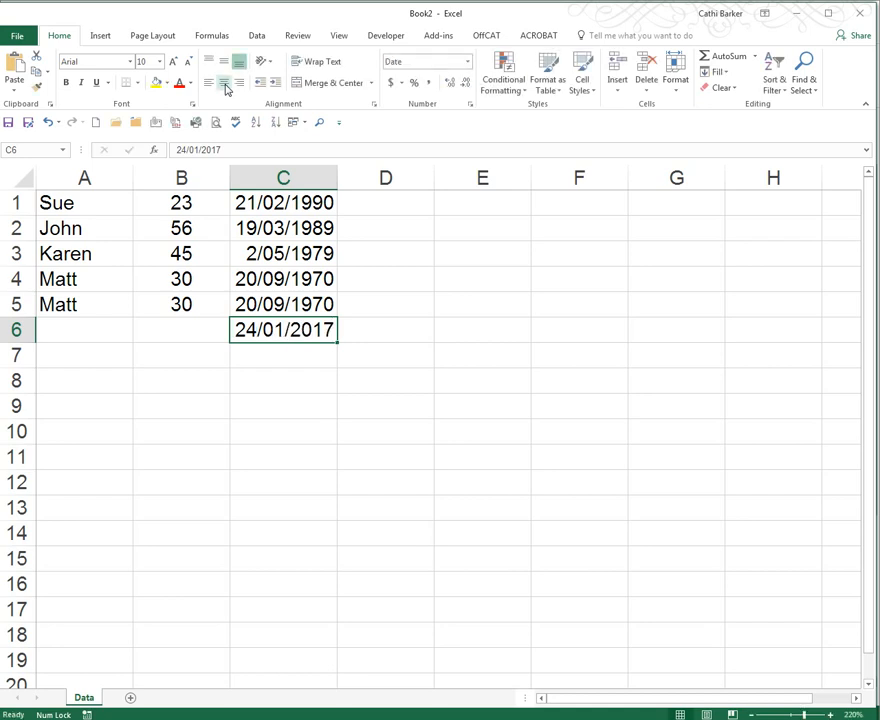
{"action": "key", "text": "Return"}
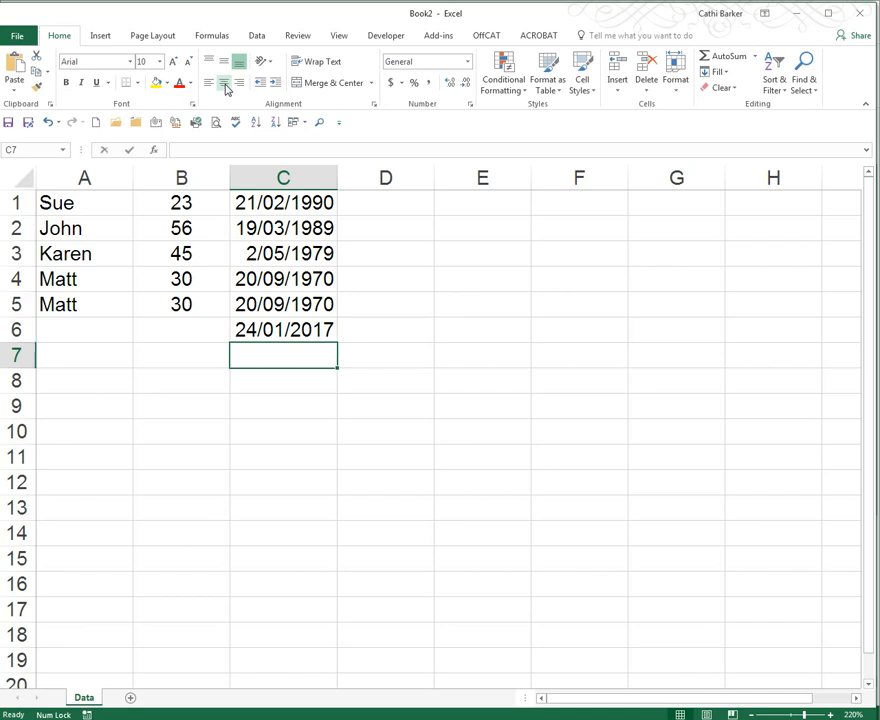
{"action": "key", "text": "ctrl+shift+semicolon"}
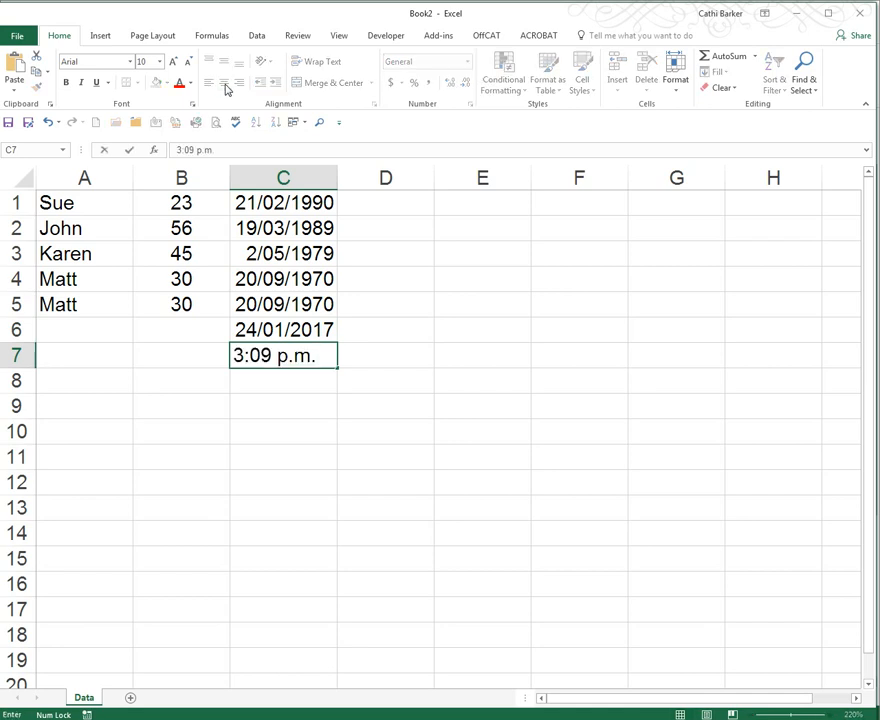
{"action": "key", "text": "ctrl+Return"}
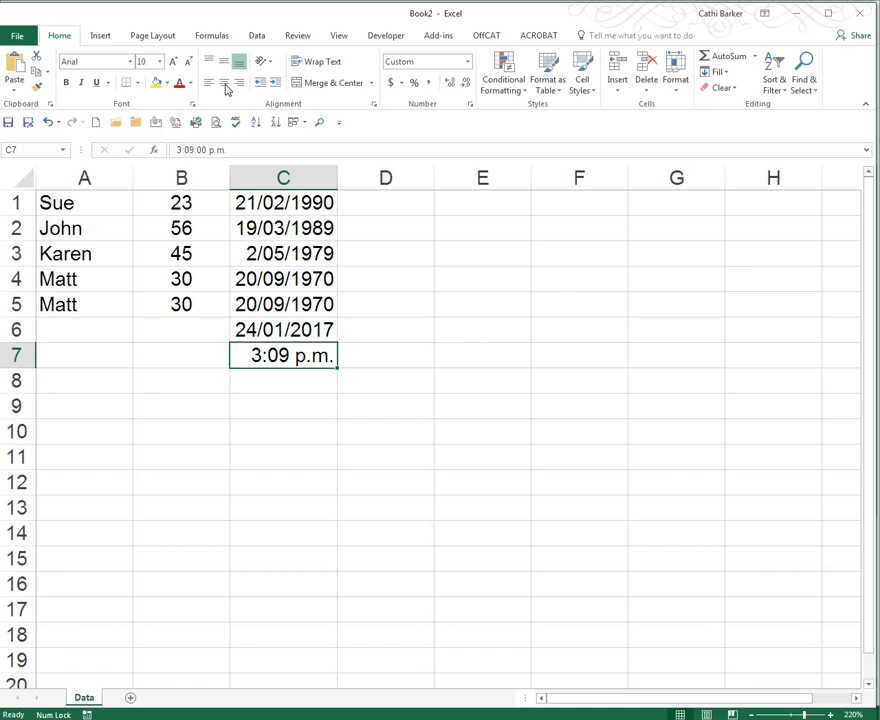
- Select the whole data region and return to cell A1, trying it twice
{"action": "key", "text": "ctrl+a"}
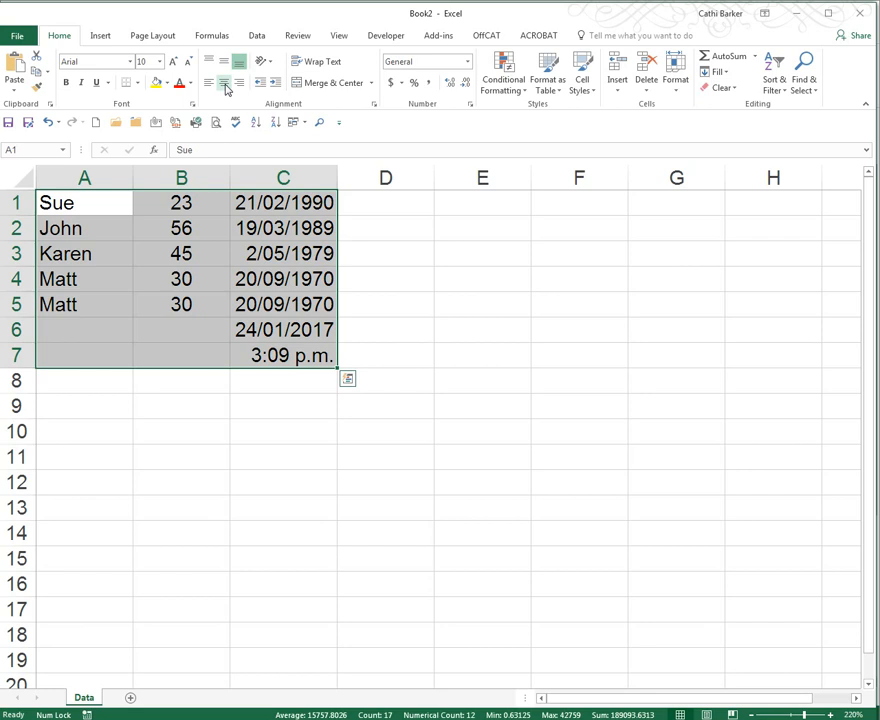
{"action": "left_click", "coordinate": [520, 324]}
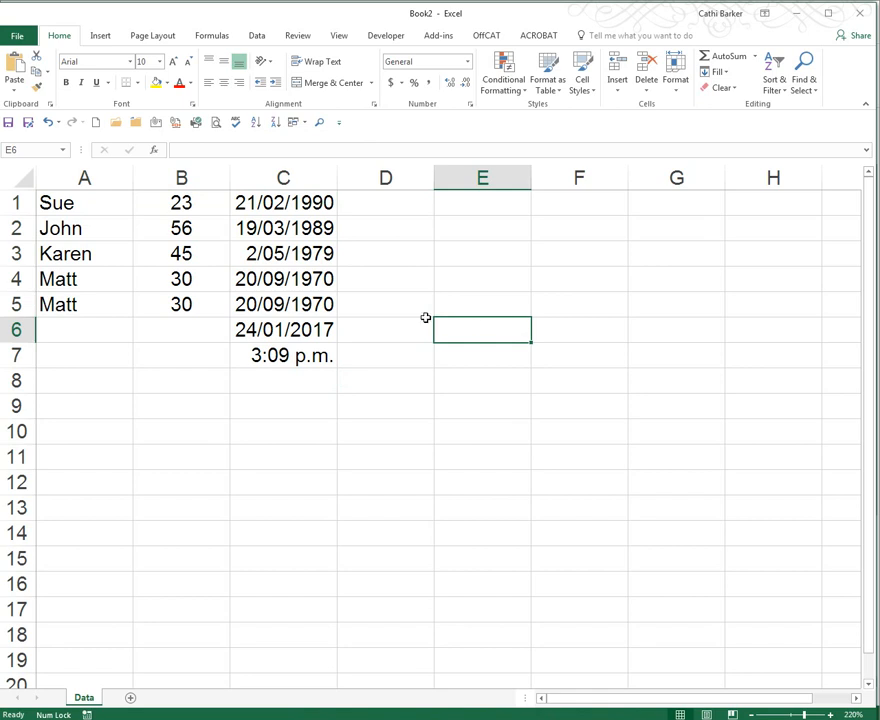
{"action": "left_click", "coordinate": [273, 279]}
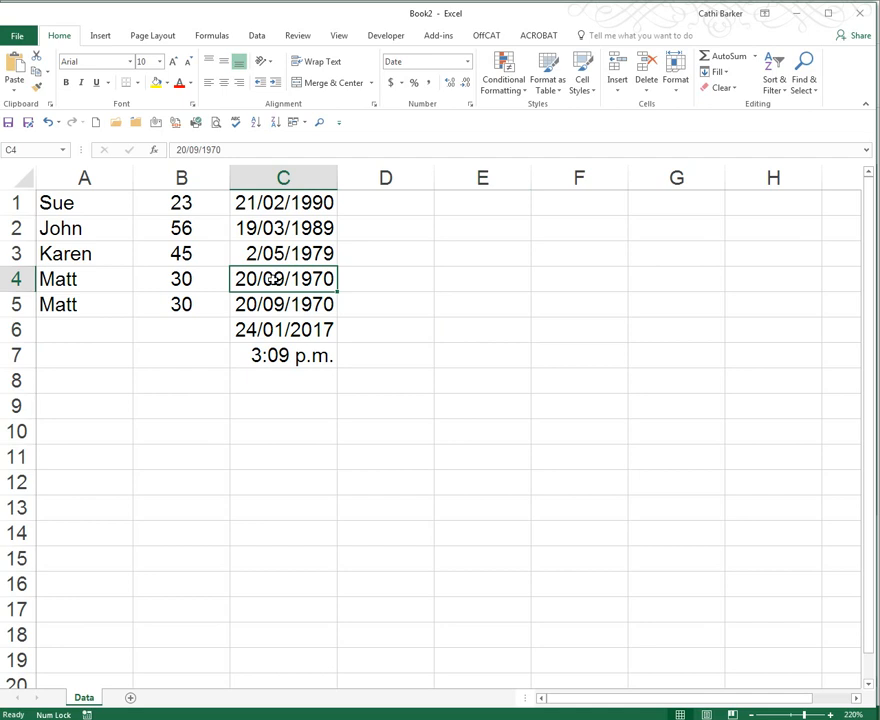
{"action": "key", "text": "ctrl+a"}
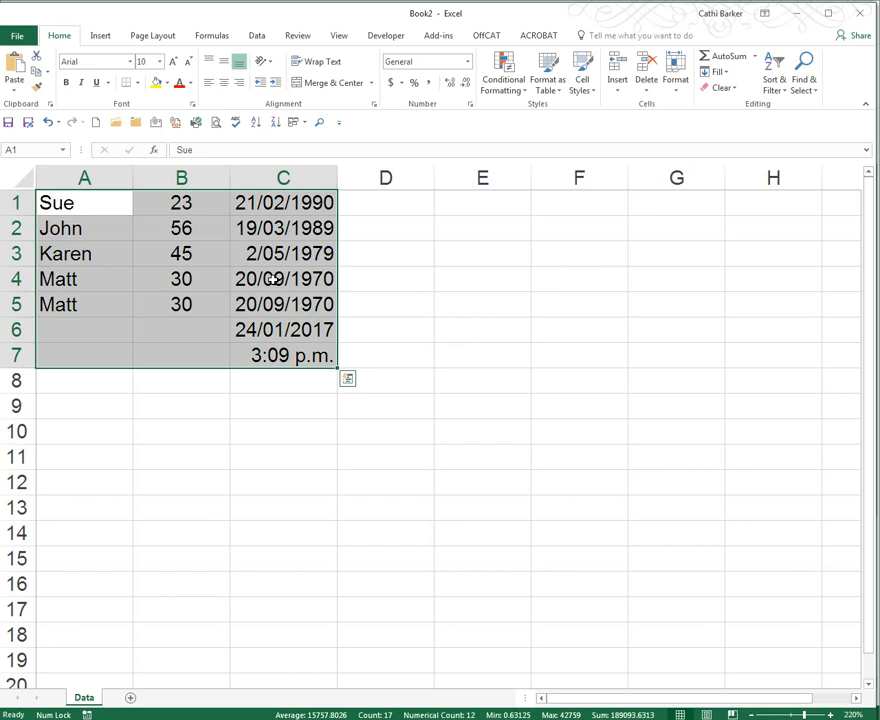
{"action": "key", "text": "ctrl+Home"}
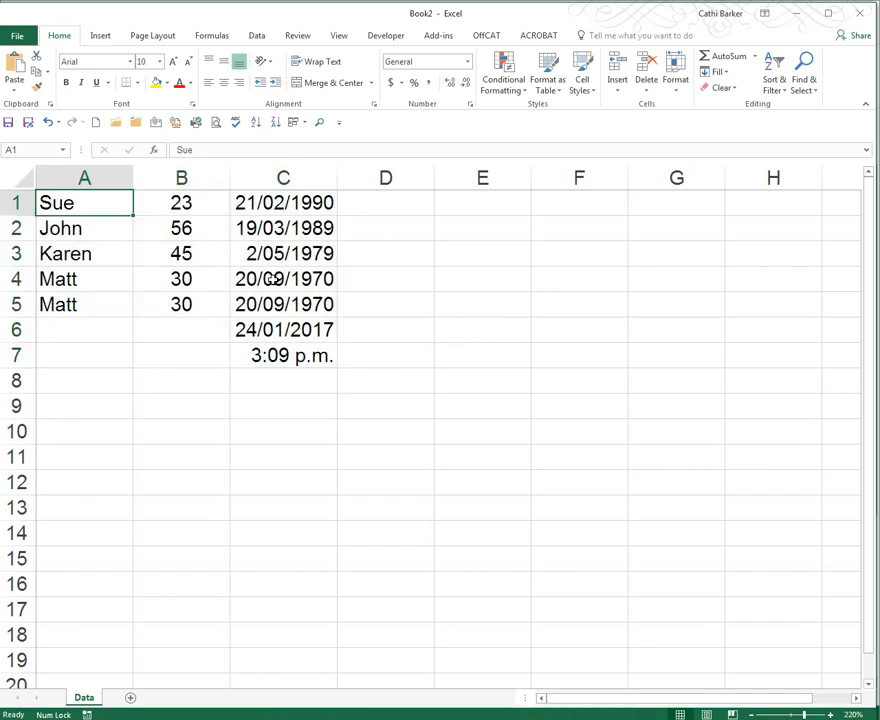
{"action": "key", "text": "ctrl+a"}
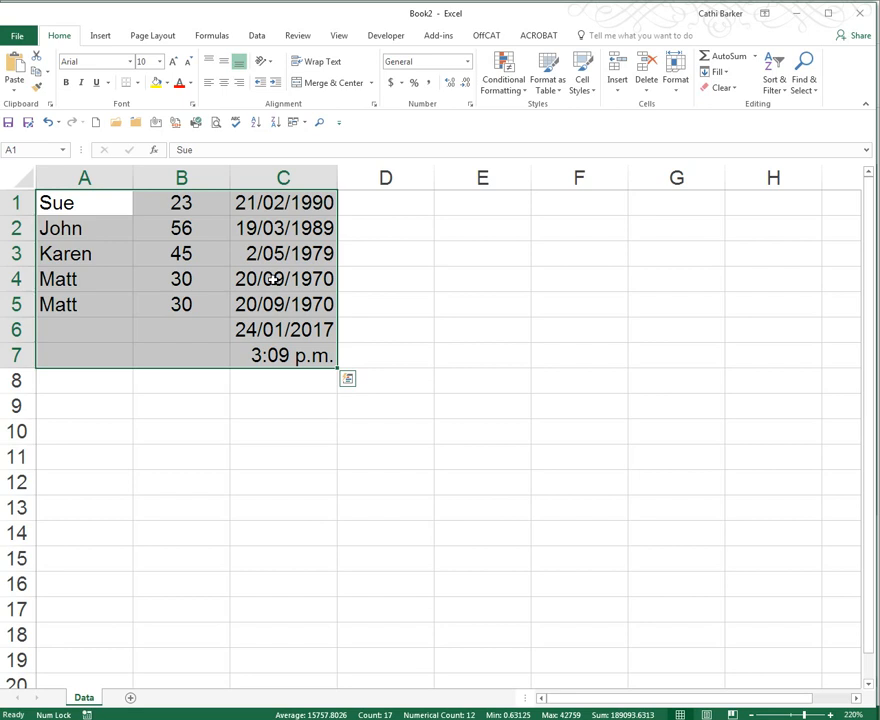
{"action": "key", "text": "ctrl+Home"}
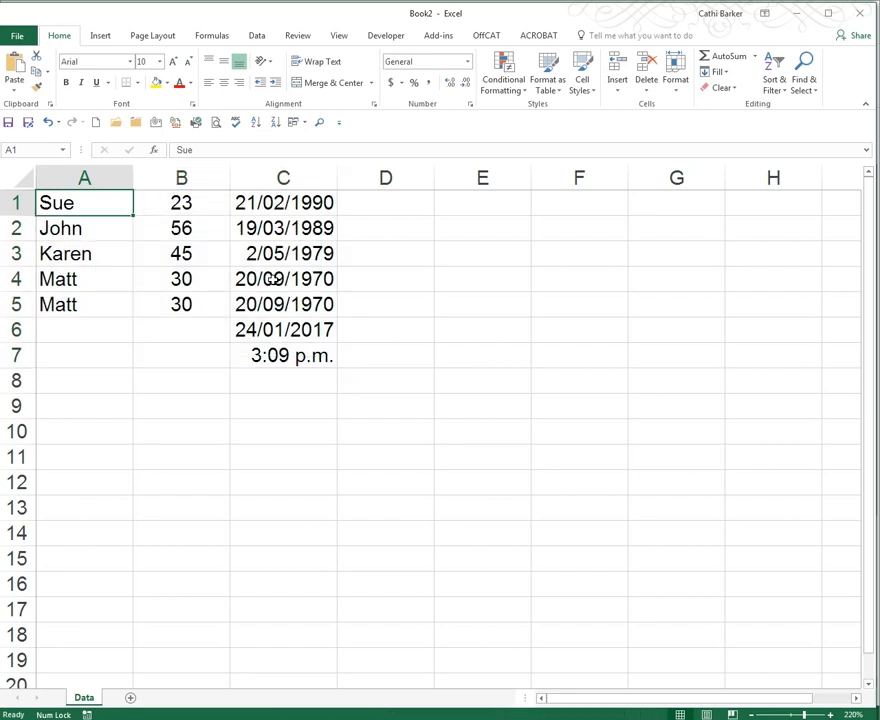
- Clear the time from cell C7 and enter the date 1/1/1900 there
{"action": "key", "text": "Down"}
{"action": "key", "text": "Down"}
{"action": "key", "text": "Down"}
{"action": "key", "text": "Down"}
{"action": "key", "text": "Down"}
{"action": "key", "text": "Down"}
{"action": "key", "text": "Down"}
{"action": "key", "text": "Up"}
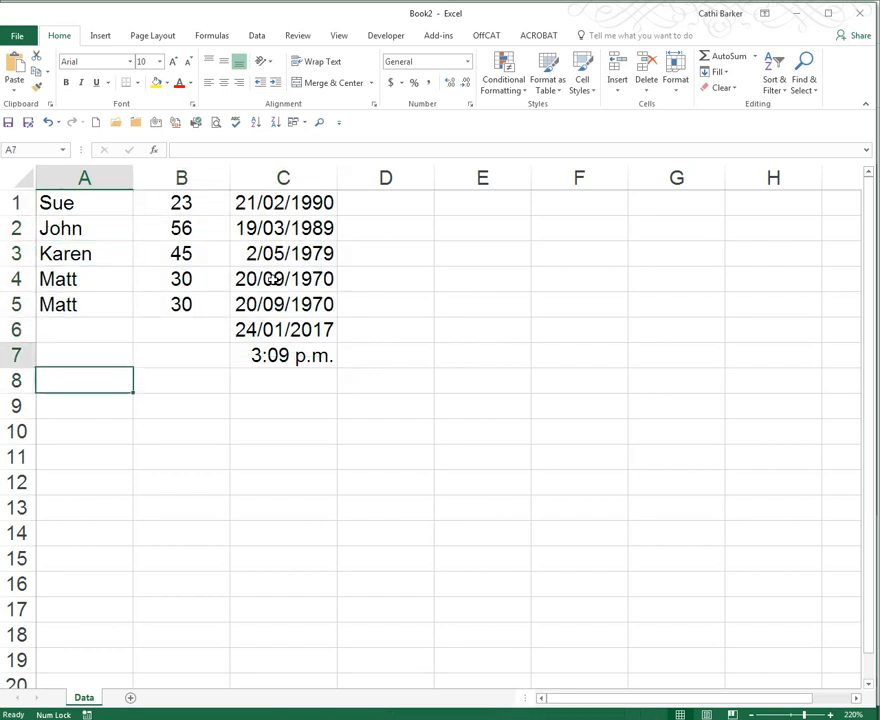
{"action": "key", "text": "Right"}
{"action": "key", "text": "Right"}
{"action": "key", "text": "Delete"}
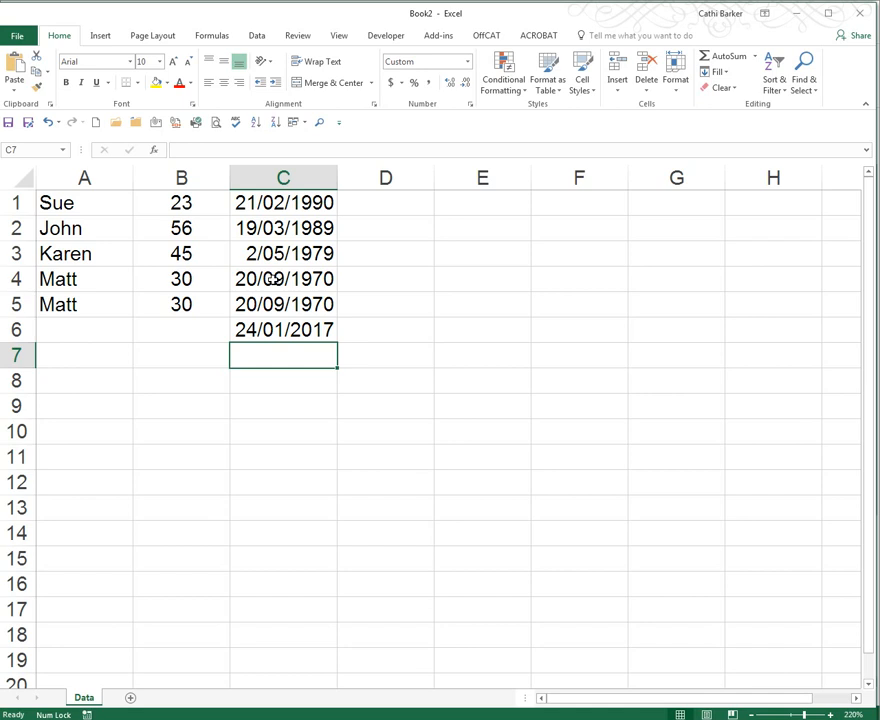
{"action": "type", "text": "1/1/"}
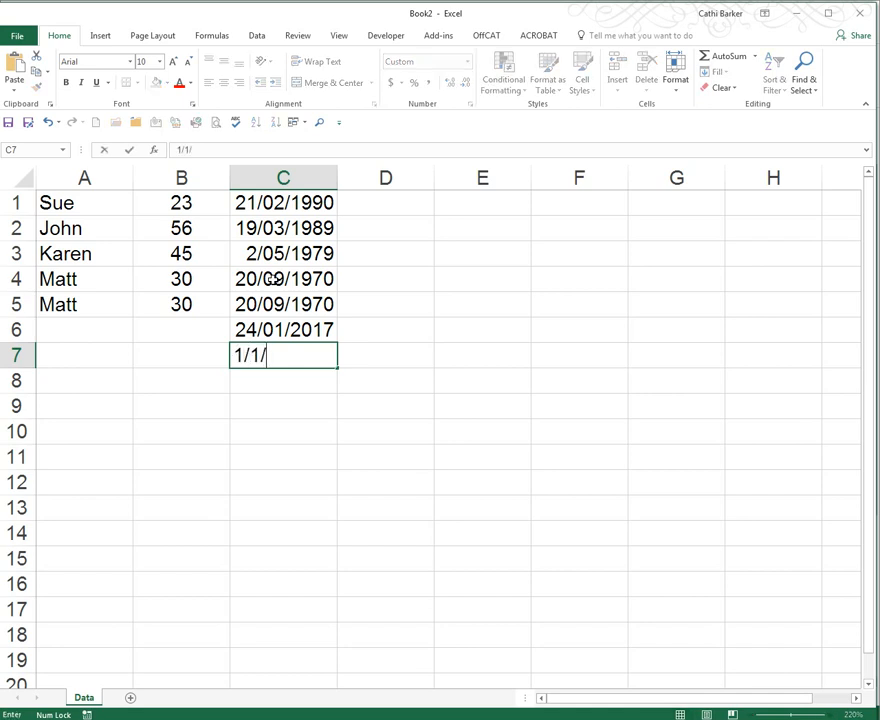
{"action": "type", "text": "1900"}
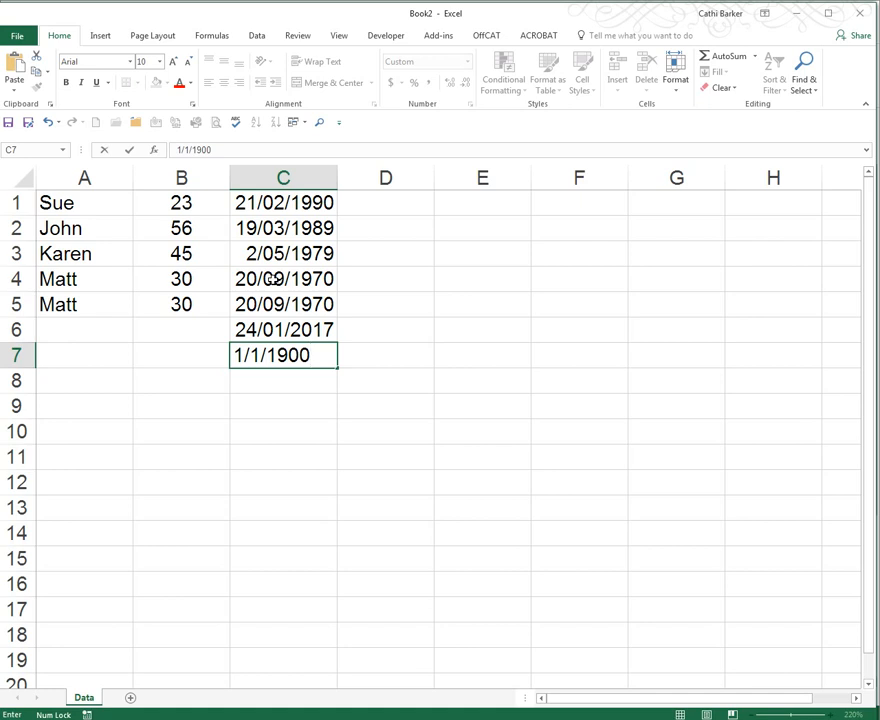
{"action": "key", "text": "ctrl+Return"}
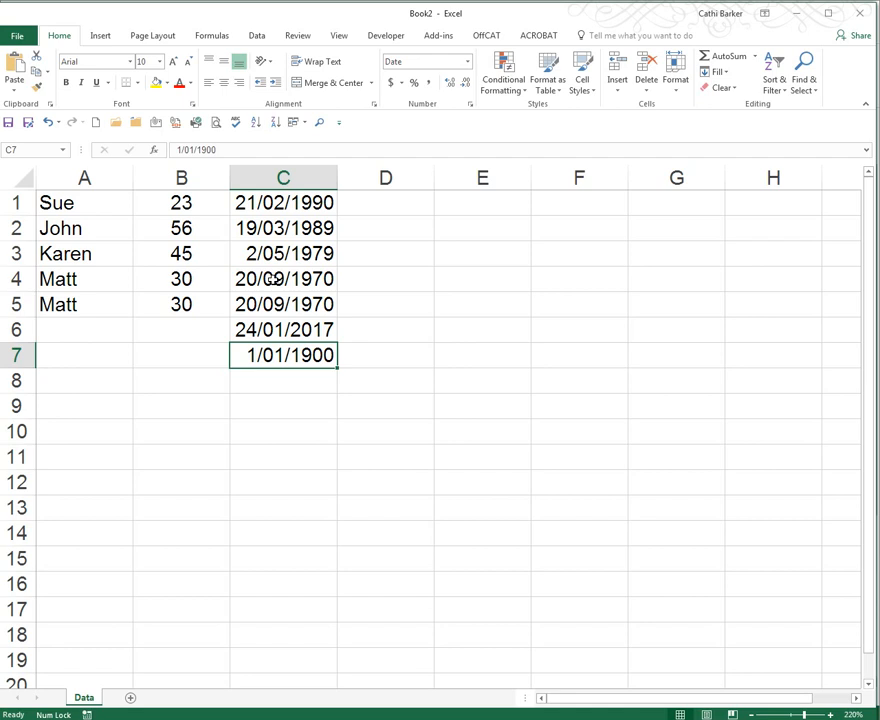
- Re-enter the date 1/1/1900 in cell C7
{"action": "type", "text": "1/01"}
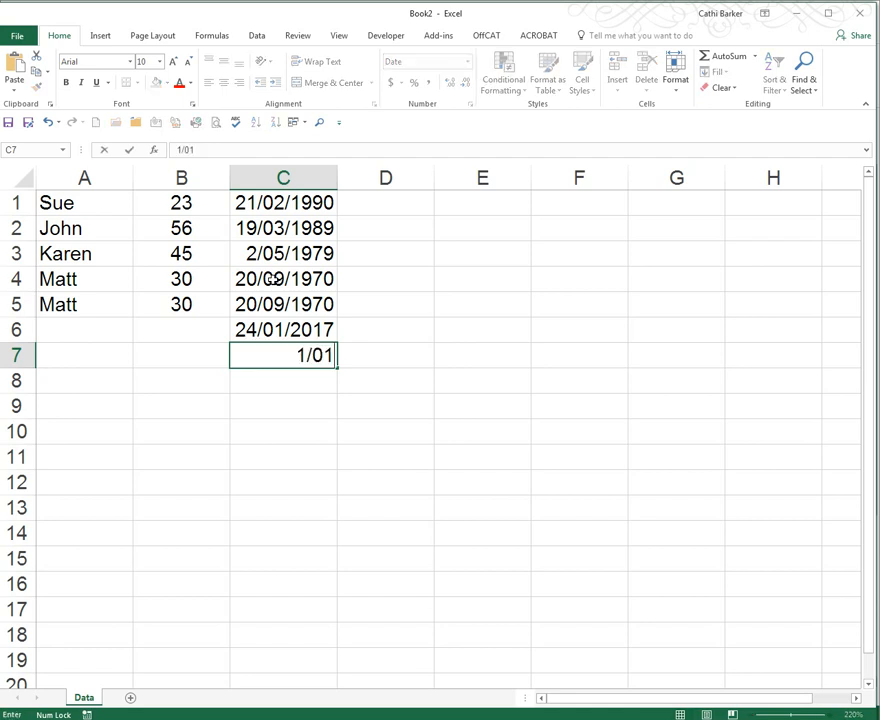
{"action": "key", "text": "BackSpace"}
{"action": "key", "text": "BackSpace"}
{"action": "type", "text": "1/1900"}
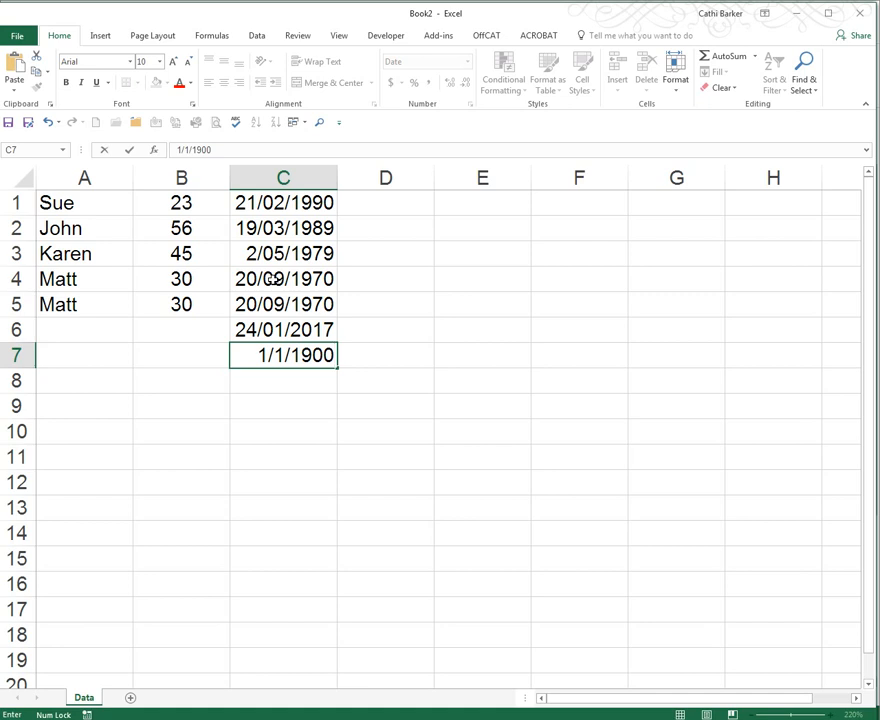
{"action": "key", "text": "ctrl+Return"}
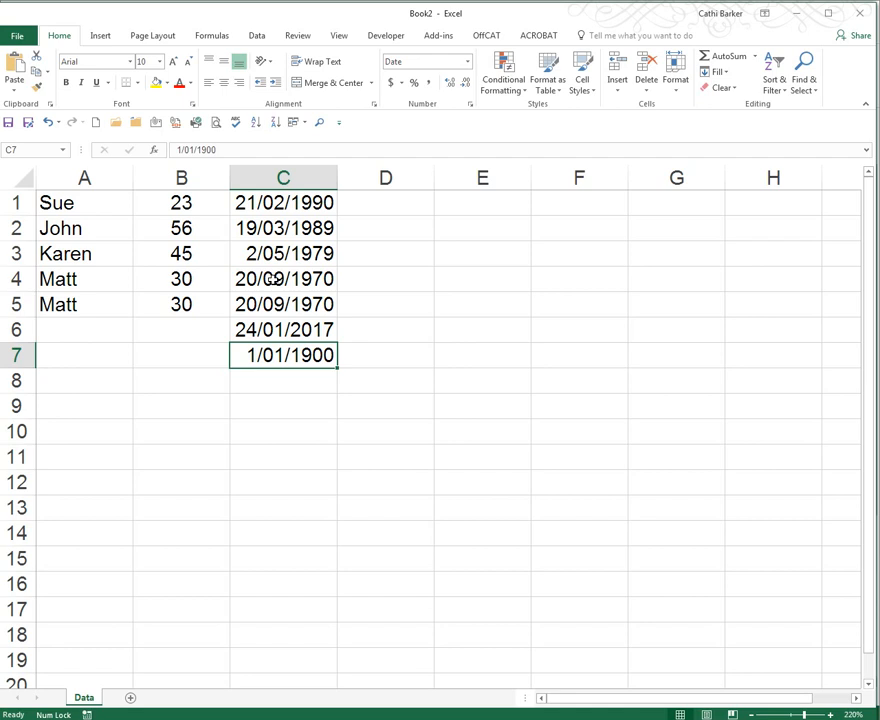
- Change cell C7 to the date 1/01/2000
{"action": "type", "text": "1/0"}
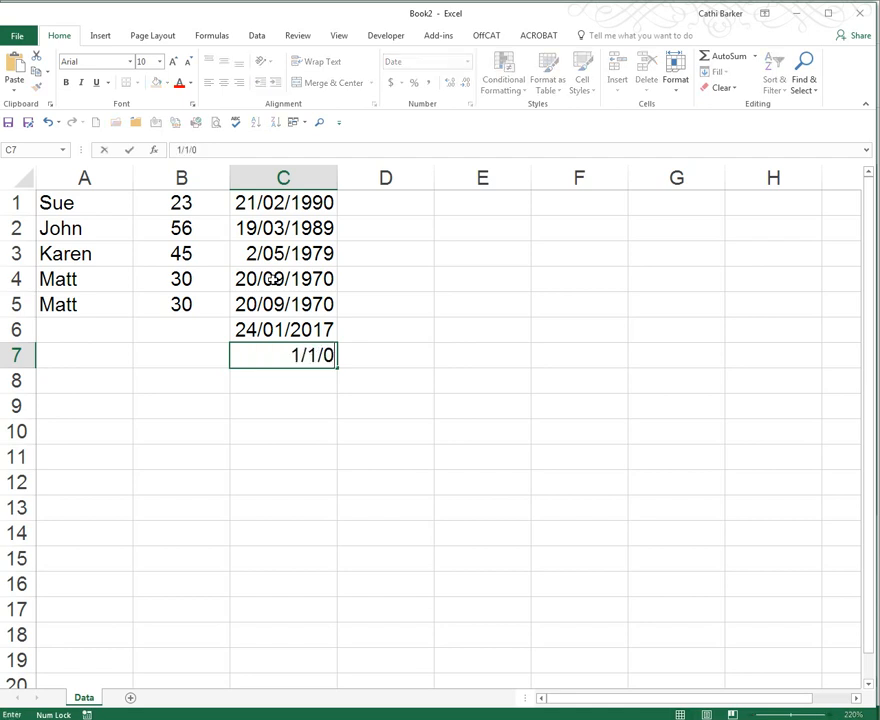
{"action": "type", "text": "1/200"}
{"action": "key", "text": "ctrl+Return"}
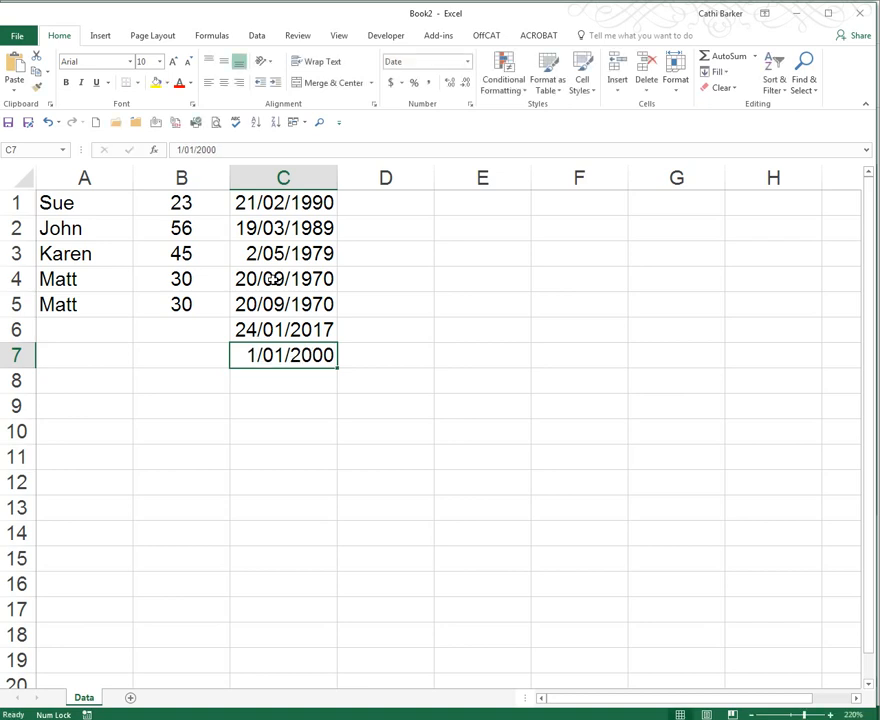
- Change cell C7 back to the date 1/01/1900
{"action": "type", "text": "1/"}
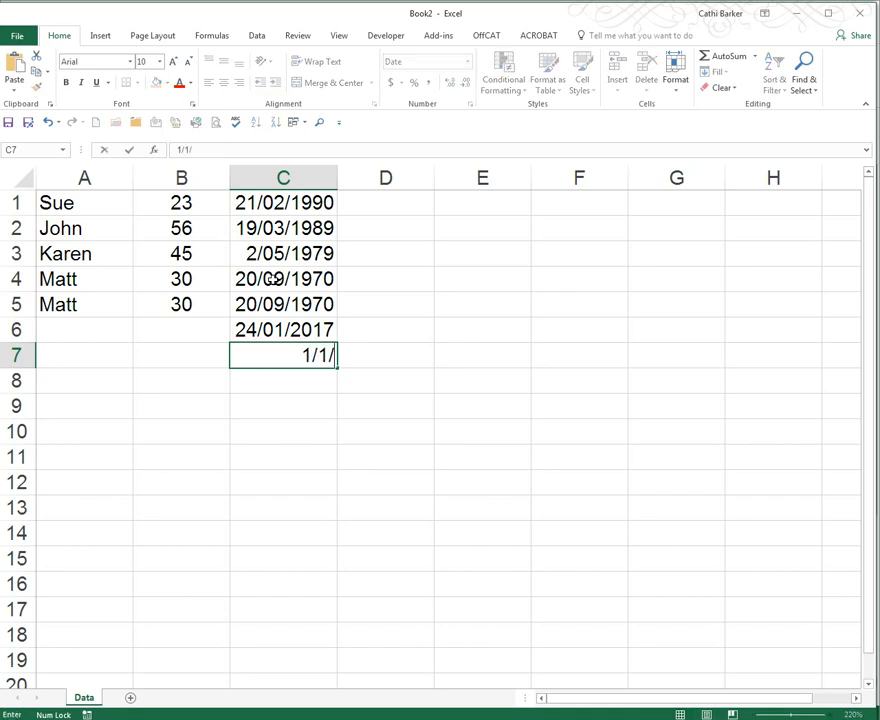
{"action": "type", "text": "01/19000"}
{"action": "key", "text": "ctrl+Return"}
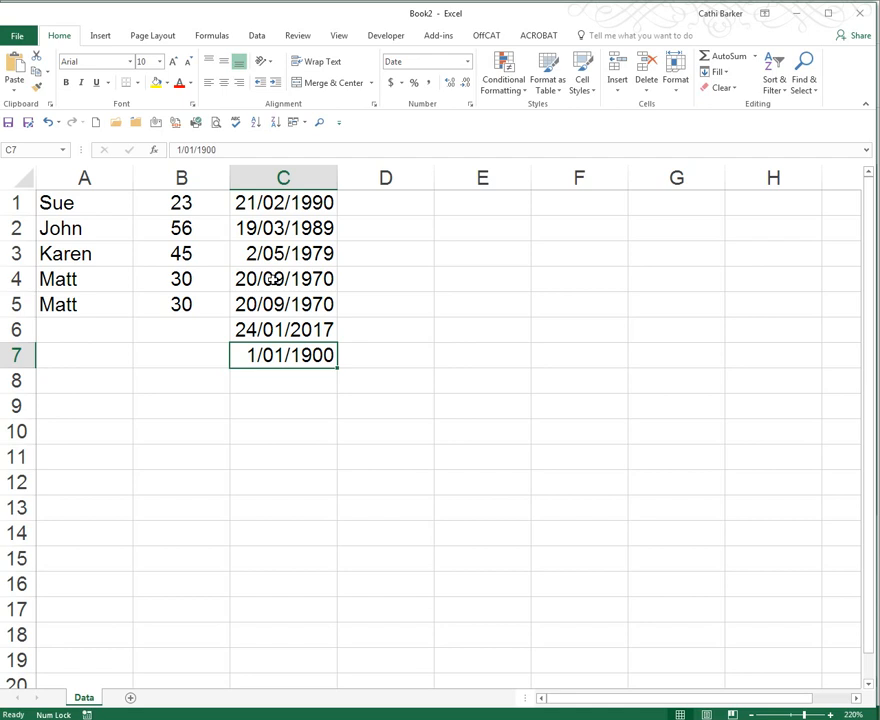
- Apply the Long Date number format to the whole of column C
{"action": "left_click", "coordinate": [286, 178]}
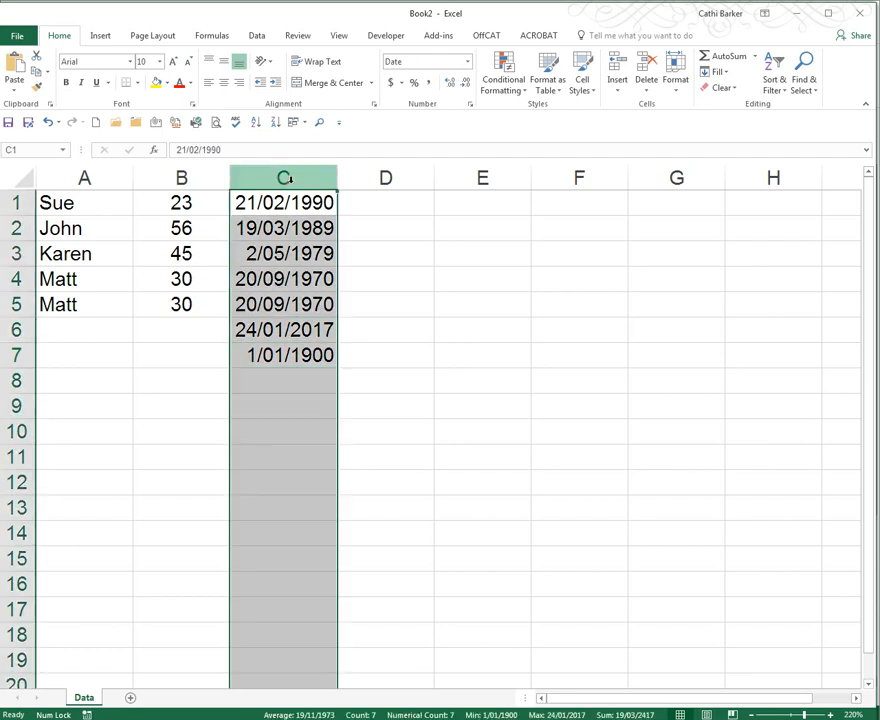
{"action": "left_click", "coordinate": [467, 63]}
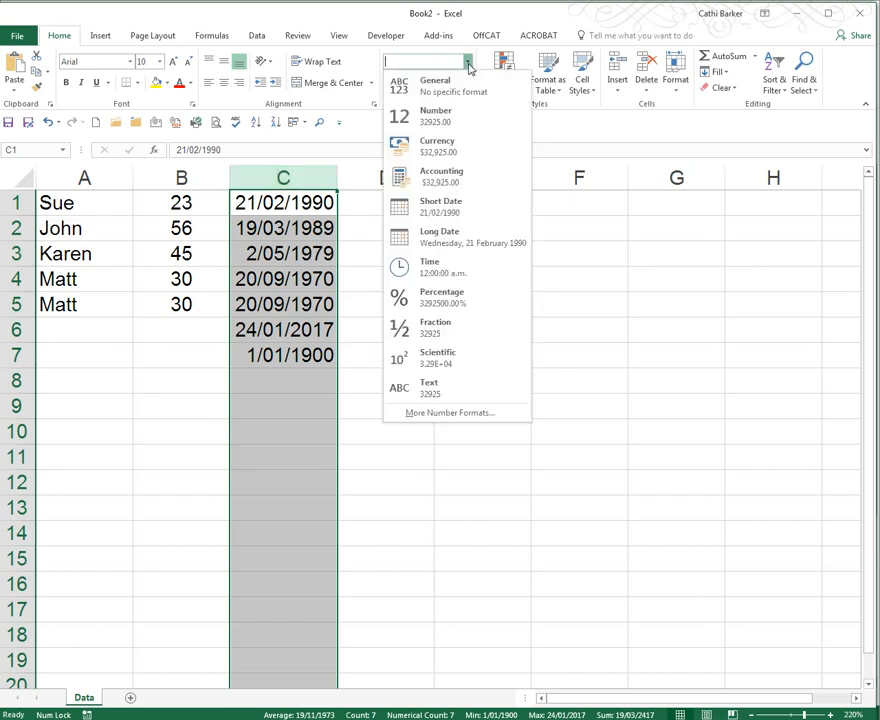
{"action": "left_click", "coordinate": [453, 238]}
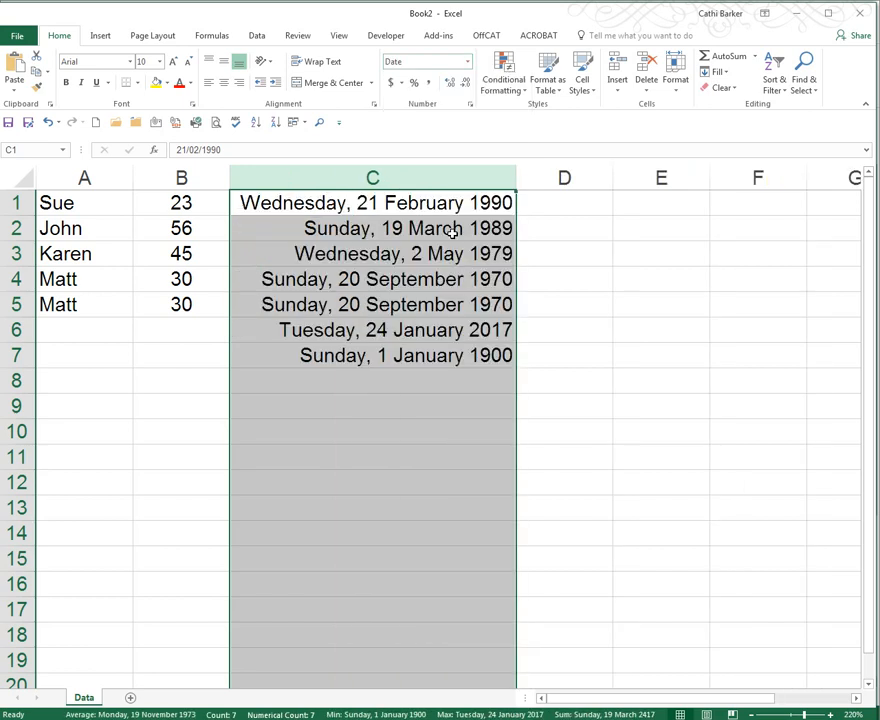
- Reselect column C and switch its number format to Number
{"action": "left_click", "coordinate": [380, 203]}
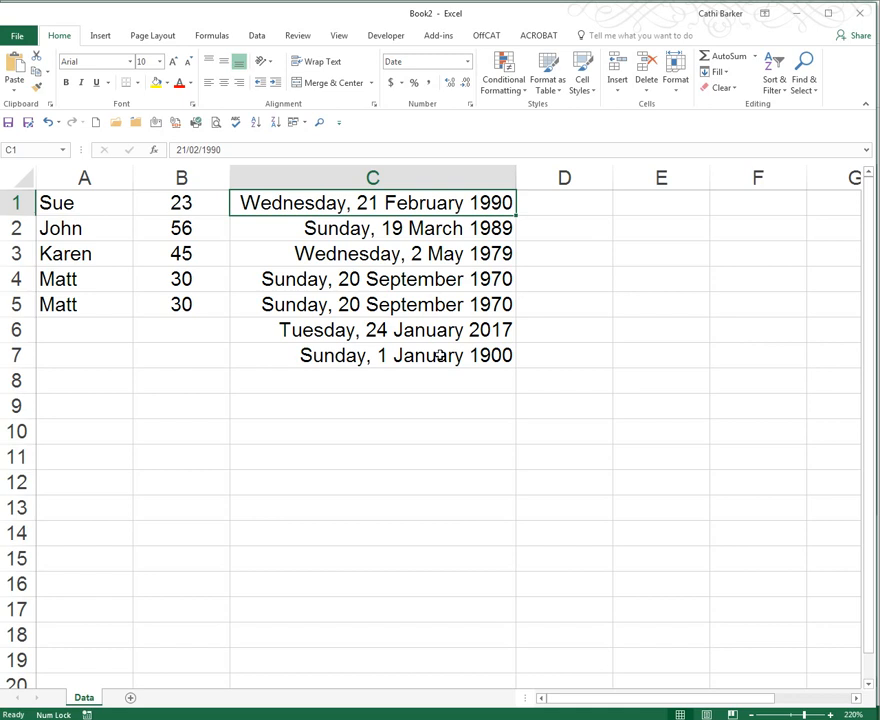
{"action": "left_click", "coordinate": [403, 177]}
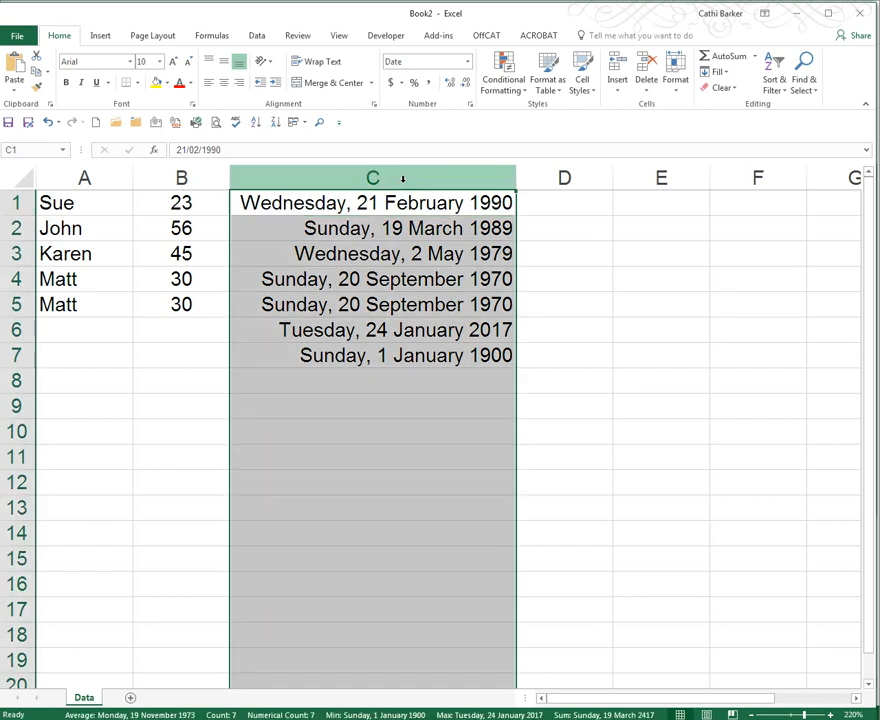
{"action": "left_click", "coordinate": [467, 62]}
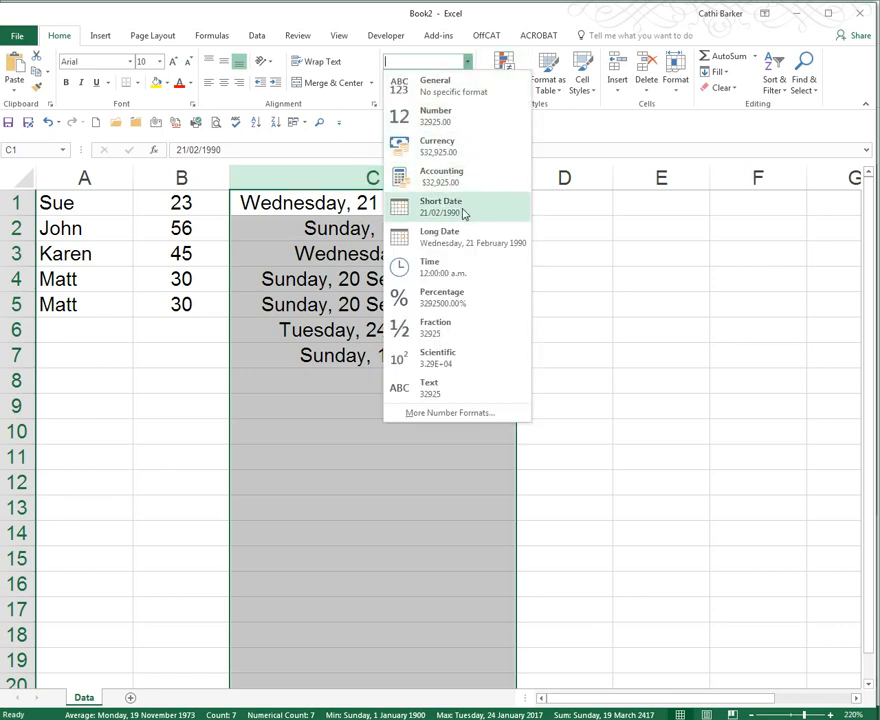
{"action": "left_click", "coordinate": [444, 120]}
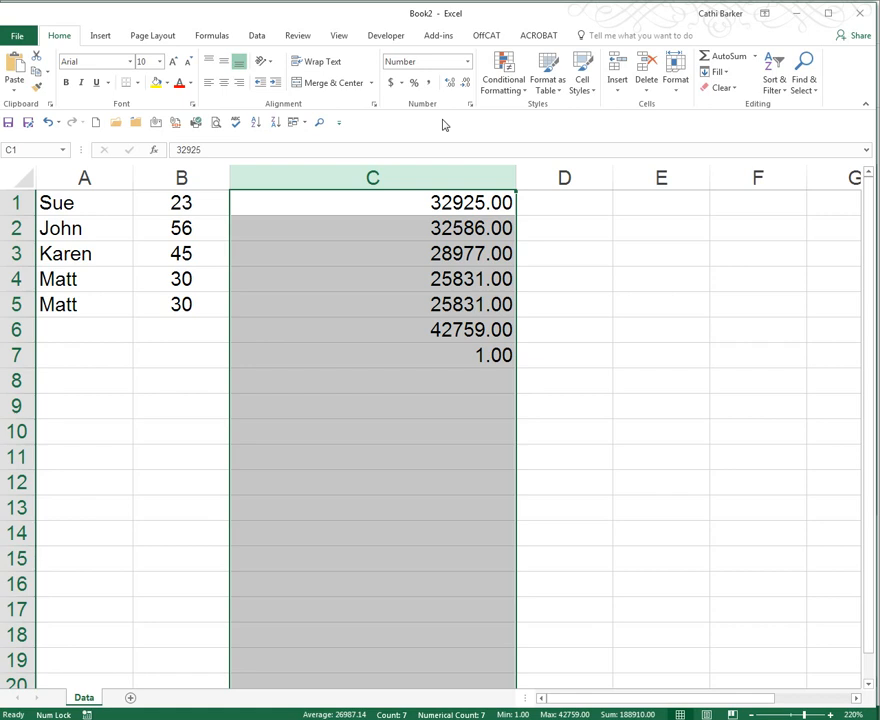
- Switch column C's number format to Short Date
{"action": "left_click", "coordinate": [468, 63]}
{"action": "left_click", "coordinate": [468, 63]}
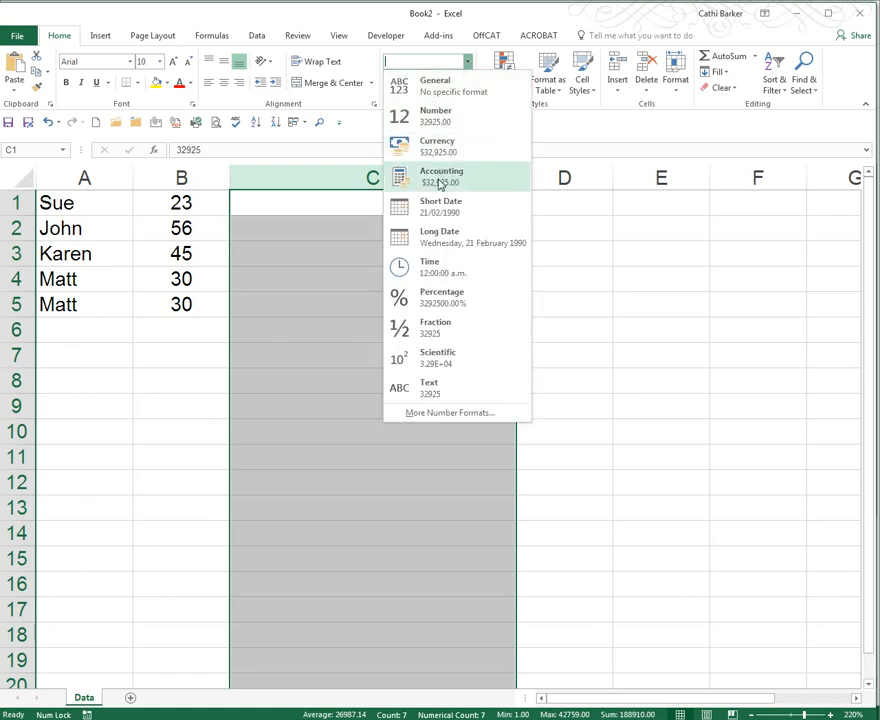
{"action": "left_click", "coordinate": [447, 210]}
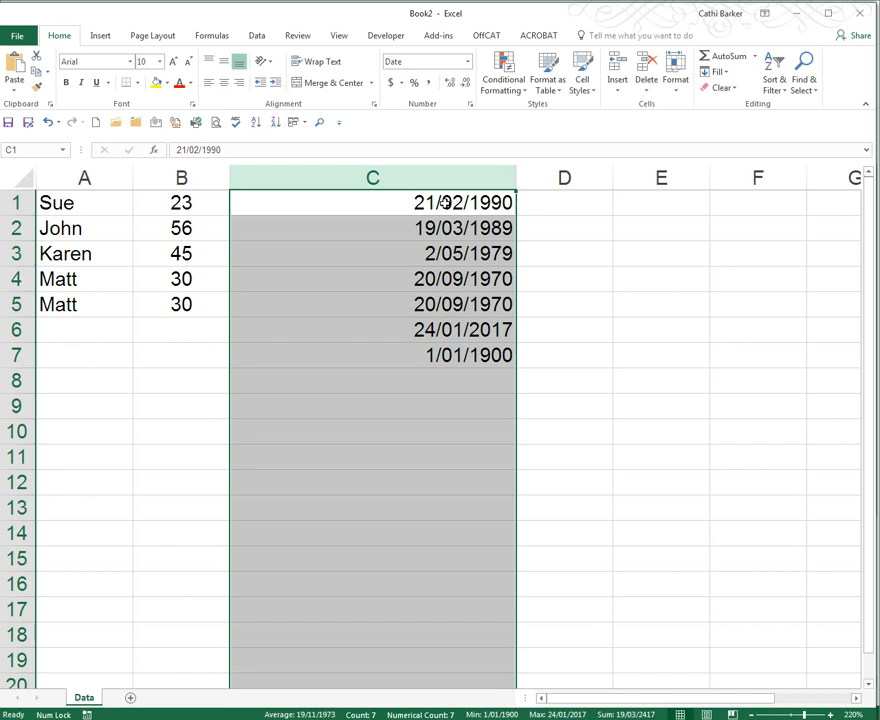
- Open the full number formats dialog and apply the 14.03.12 date type to column C
{"action": "left_click", "coordinate": [467, 62]}
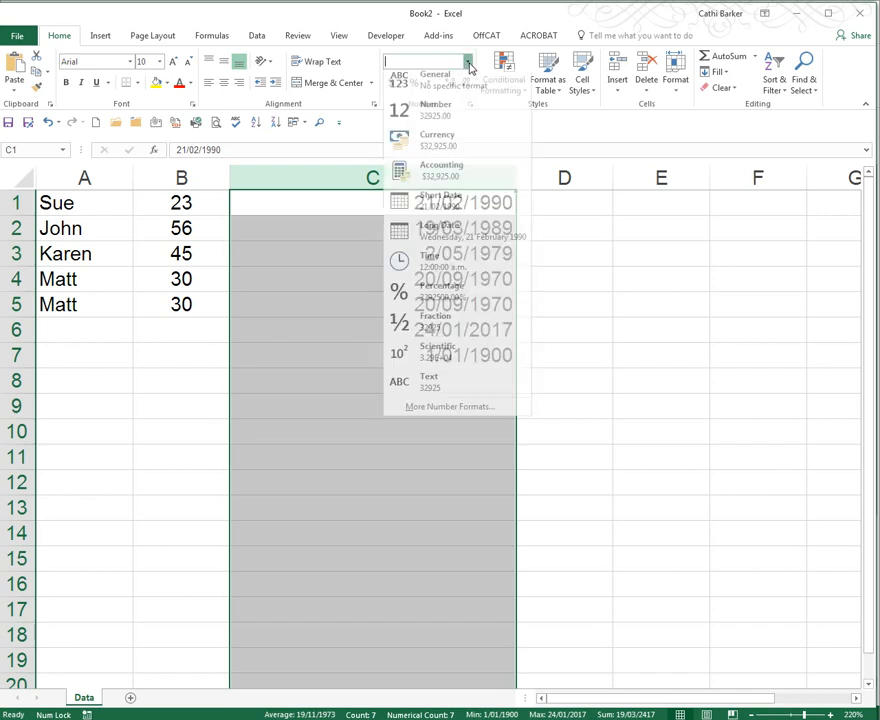
{"action": "left_click", "coordinate": [474, 413]}
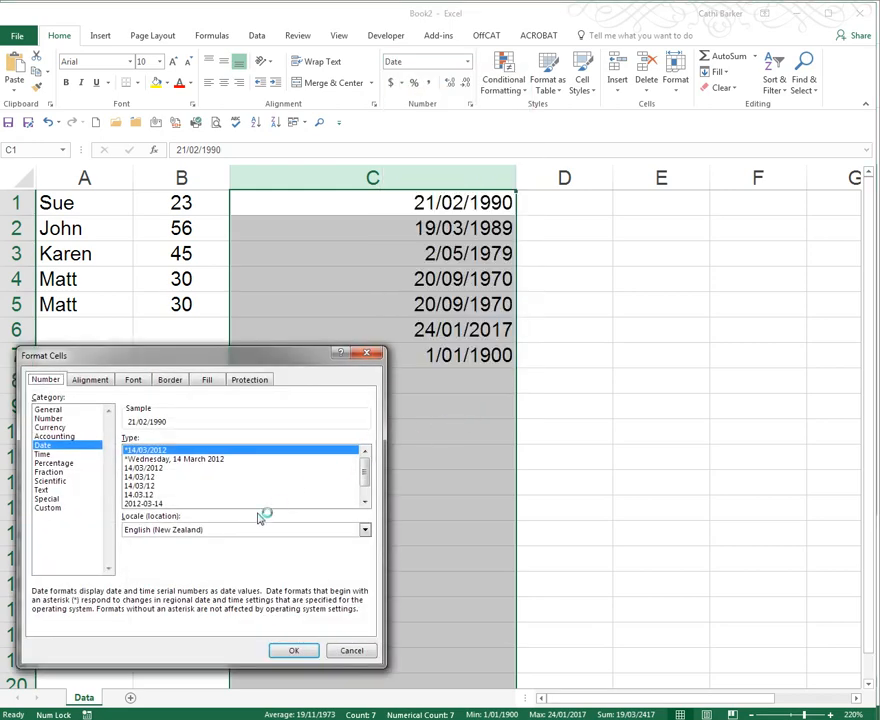
{"action": "left_click", "coordinate": [148, 495]}
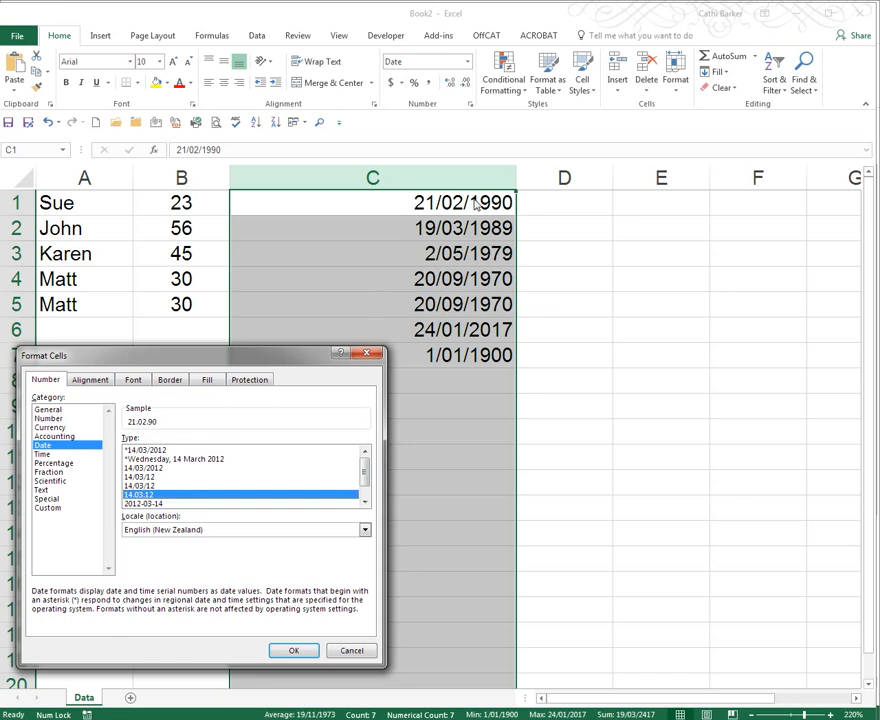
{"action": "left_click", "coordinate": [295, 649]}
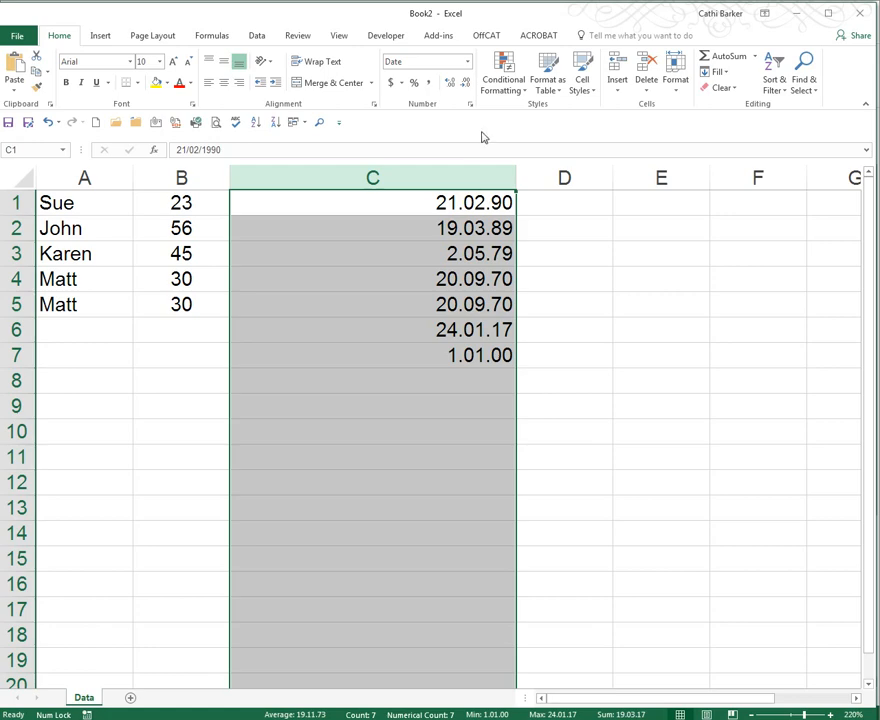
- Edit the custom date code to dd.mm.yyyy for column C and apply it
{"action": "left_click", "coordinate": [467, 62]}
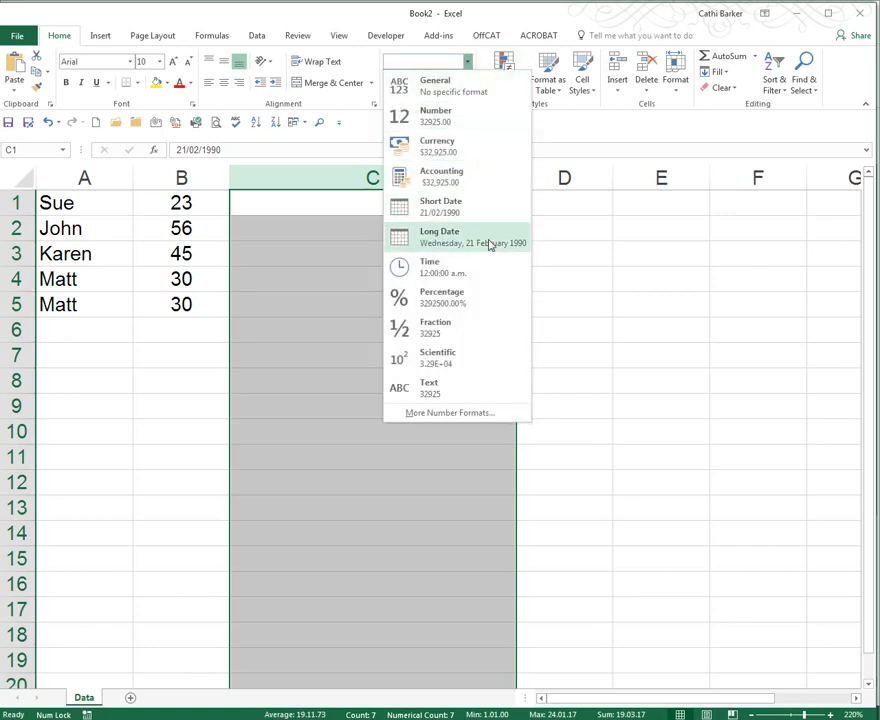
{"action": "left_click", "coordinate": [494, 414]}
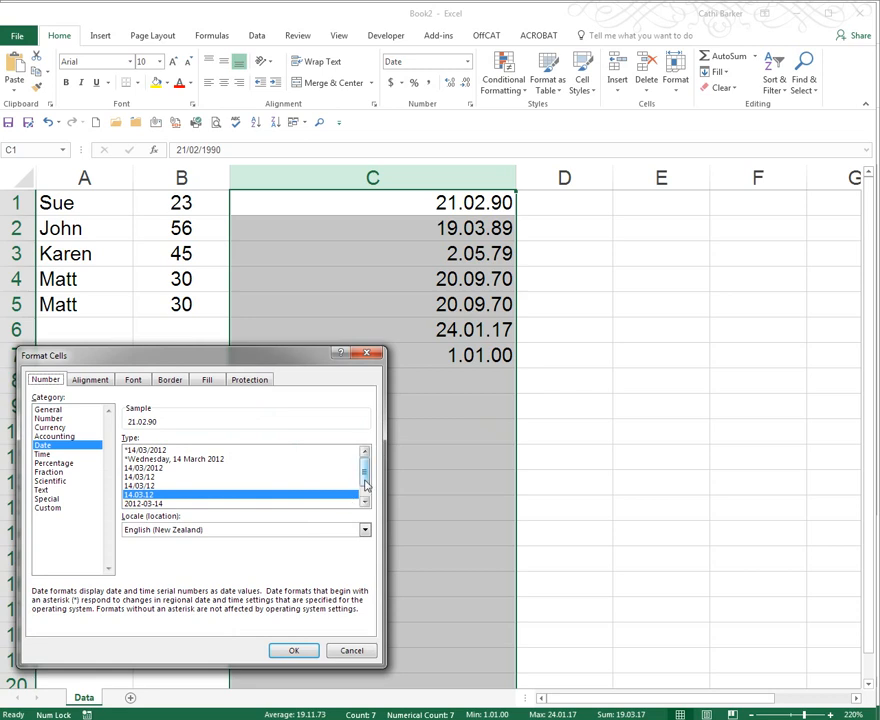
{"action": "mouse_move", "coordinate": [367, 476]}
{"action": "left_mouse_down"}
{"action": "mouse_move", "coordinate": [366, 492]}
{"action": "mouse_move", "coordinate": [364, 462]}
{"action": "mouse_move", "coordinate": [363, 491]}
{"action": "left_mouse_up"}
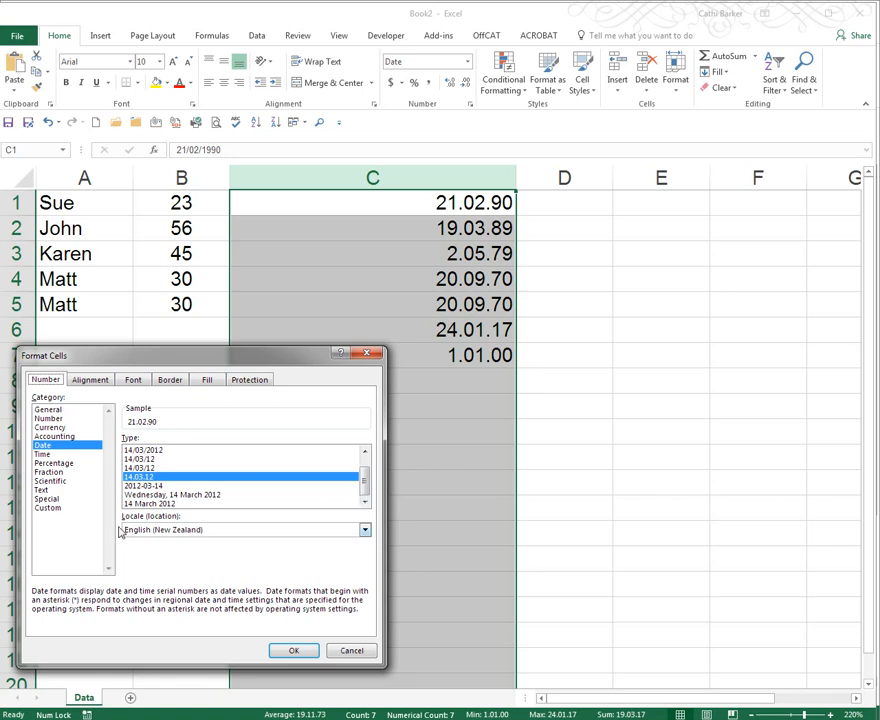
{"action": "left_click", "coordinate": [50, 508]}
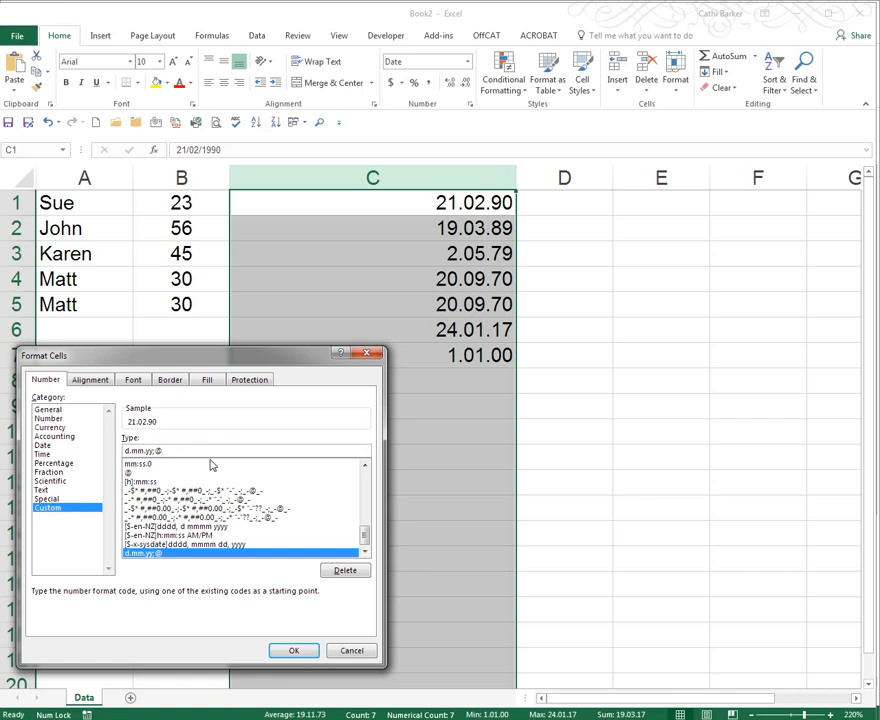
{"action": "key", "text": "BackSpace"}
{"action": "key", "text": "BackSpace"}
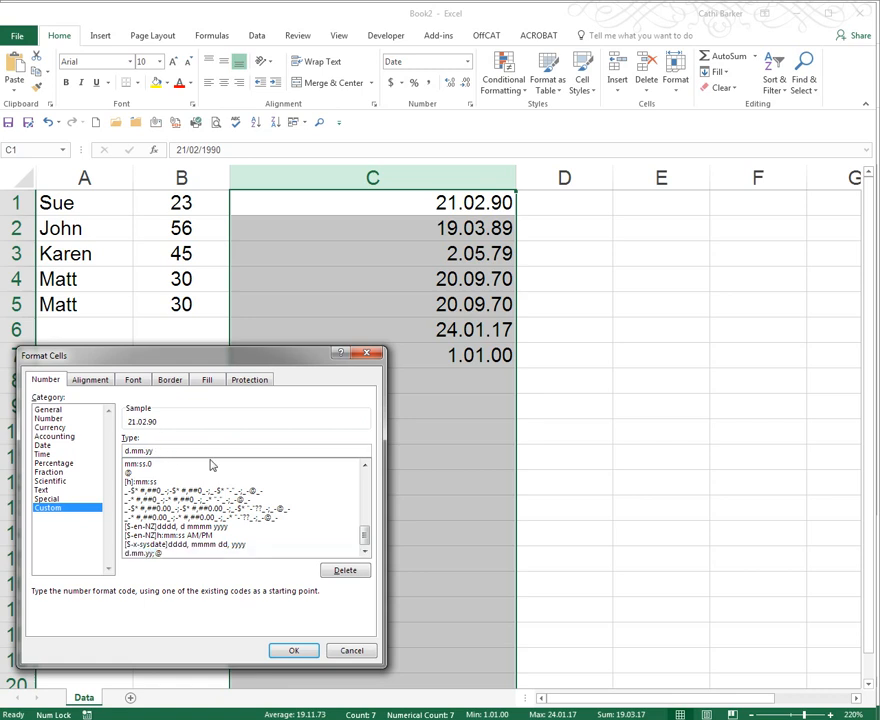
{"action": "key", "text": "Left"}
{"action": "key", "text": "Left"}
{"action": "key", "text": "Left"}
{"action": "key", "text": "Left"}
{"action": "key", "text": "Left"}
{"action": "key", "text": "Left"}
{"action": "type", "text": "d"}
{"action": "key", "text": "Right"}
{"action": "key", "text": "Right"}
{"action": "key", "text": "Right"}
{"action": "key", "text": "Right"}
{"action": "type", "text": "yy"}
{"action": "left_click", "coordinate": [294, 651]}
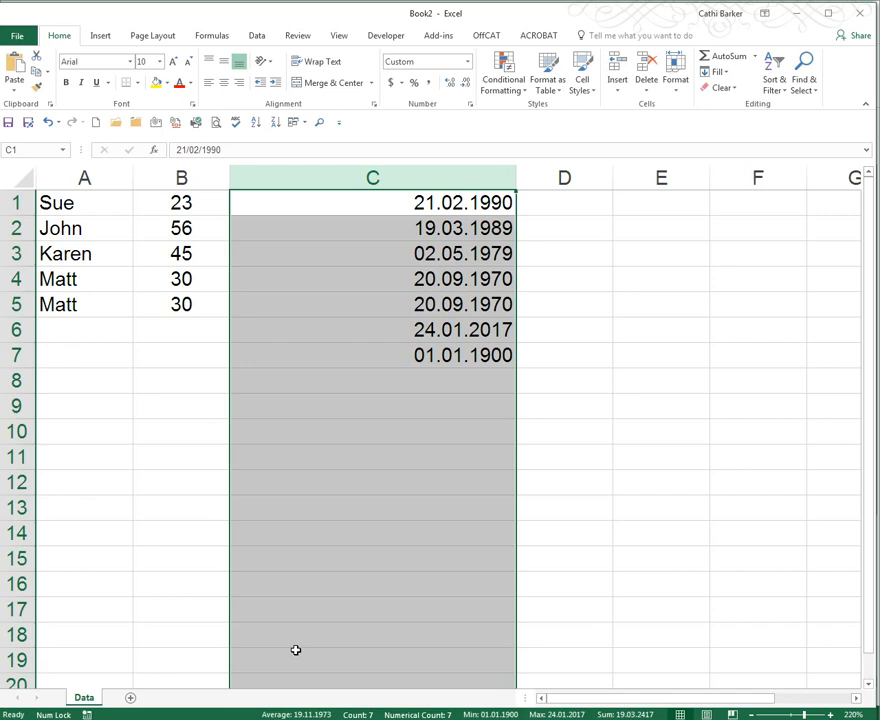
- Replace the custom format code with dddd d mmmm, yyy and apply it to column C
{"action": "left_click", "coordinate": [468, 63]}
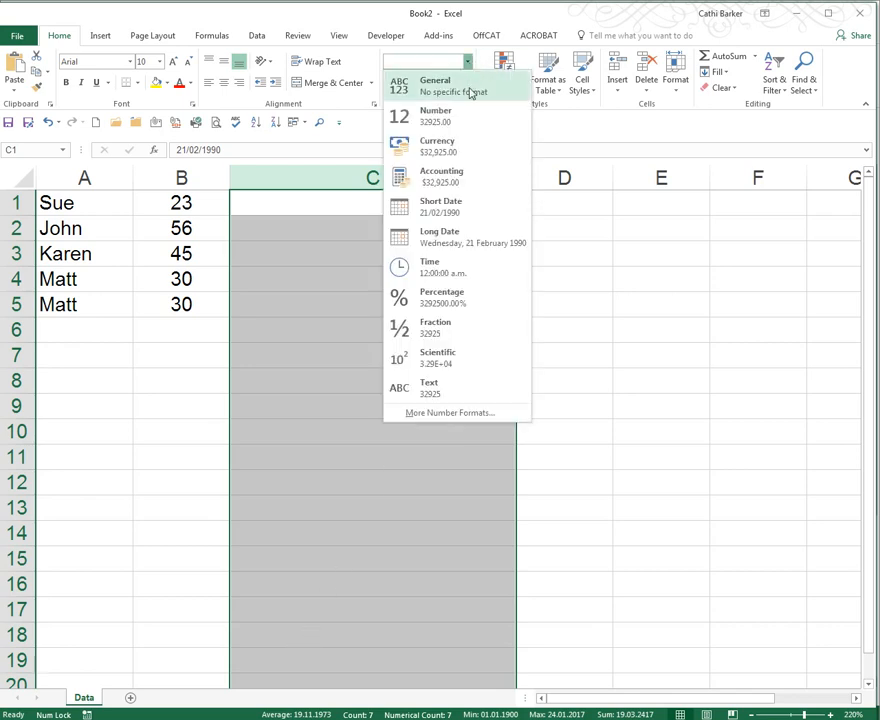
{"action": "left_click", "coordinate": [452, 417]}
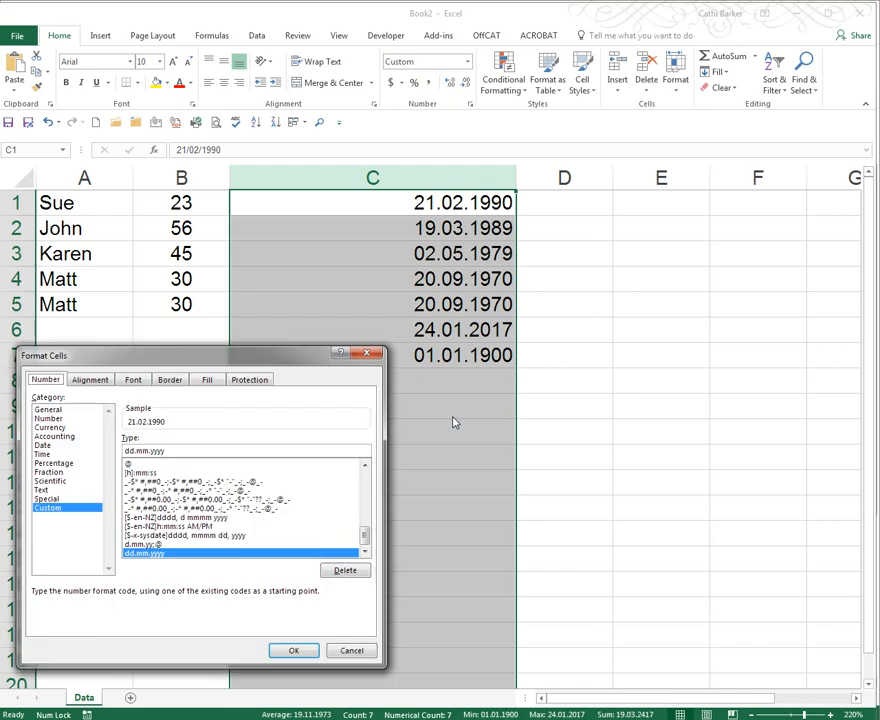
{"action": "left_click_drag", "start_coordinate": [177, 450], "coordinate": [109, 445]}
{"action": "key", "text": "BackSpace"}
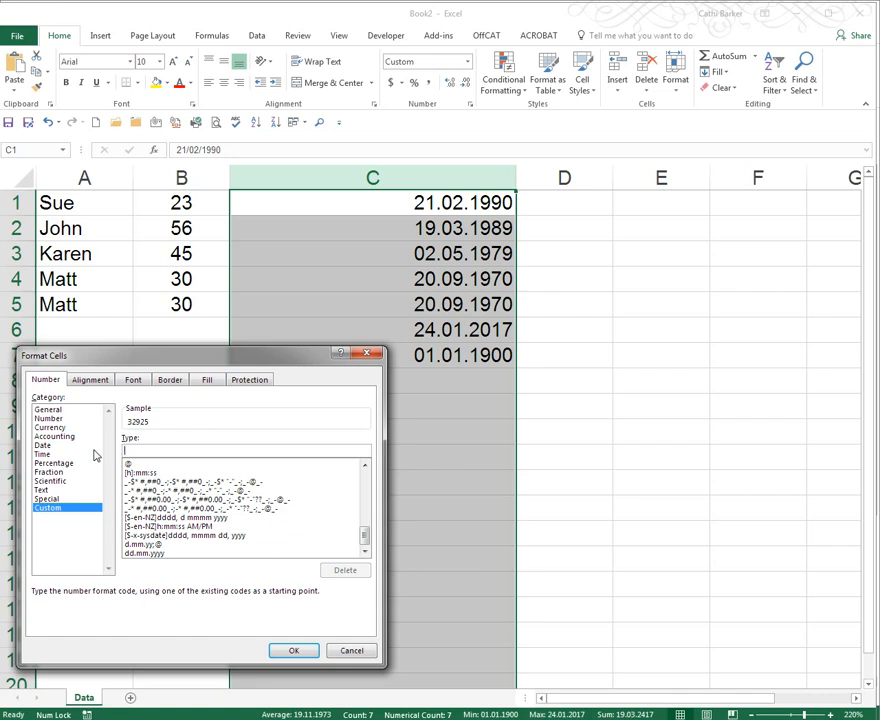
{"action": "type", "text": "d"}
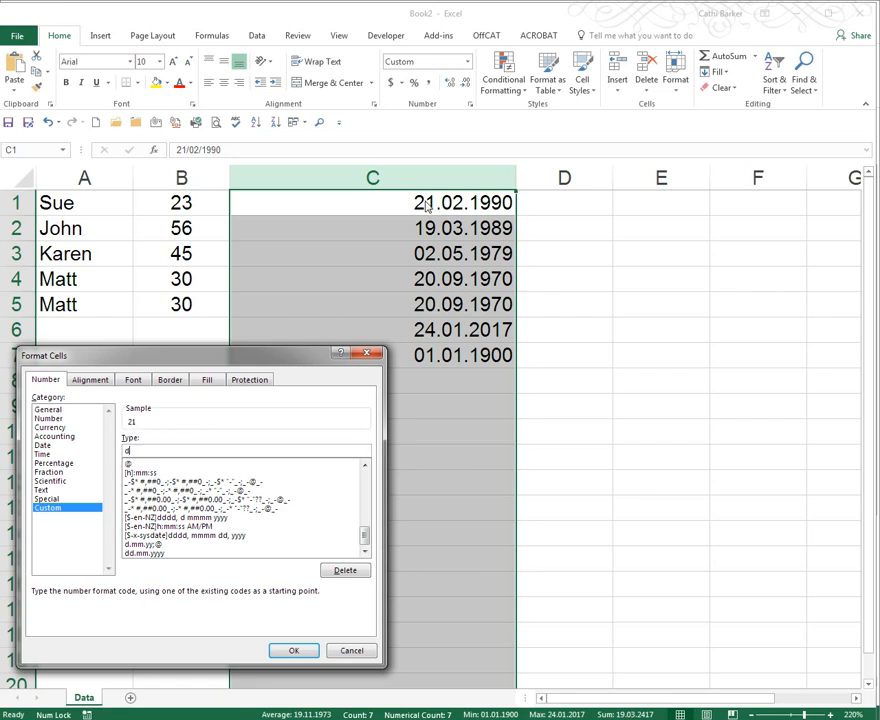
{"action": "type", "text": "d"}
{"action": "type", "text": "dd"}
{"action": "type", "text": "d"}
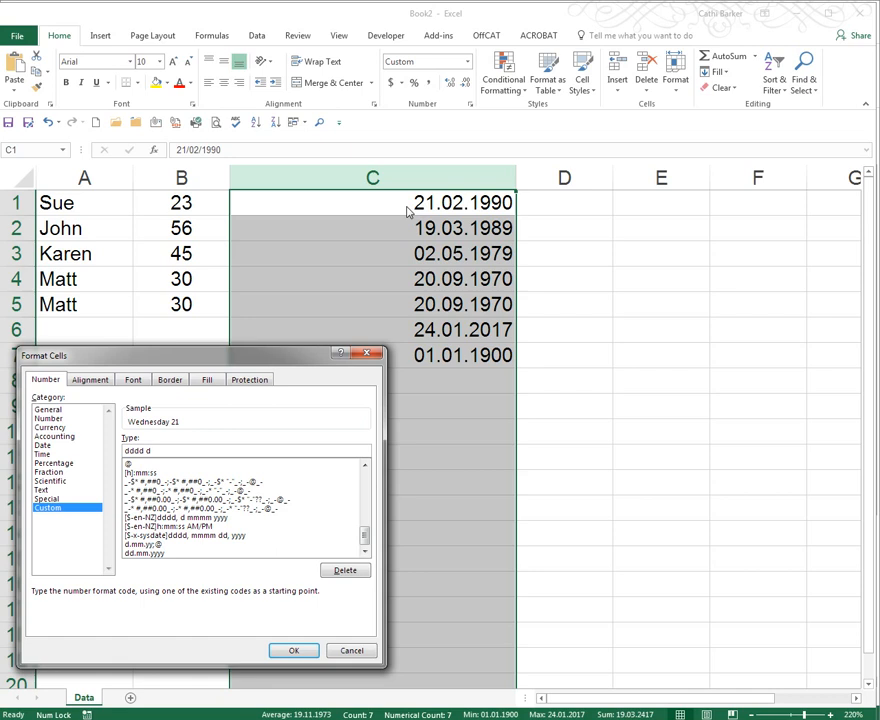
{"action": "type", "text": "m"}
{"action": "type", "text": "mmm"}
{"action": "type", "text": ", yyy"}
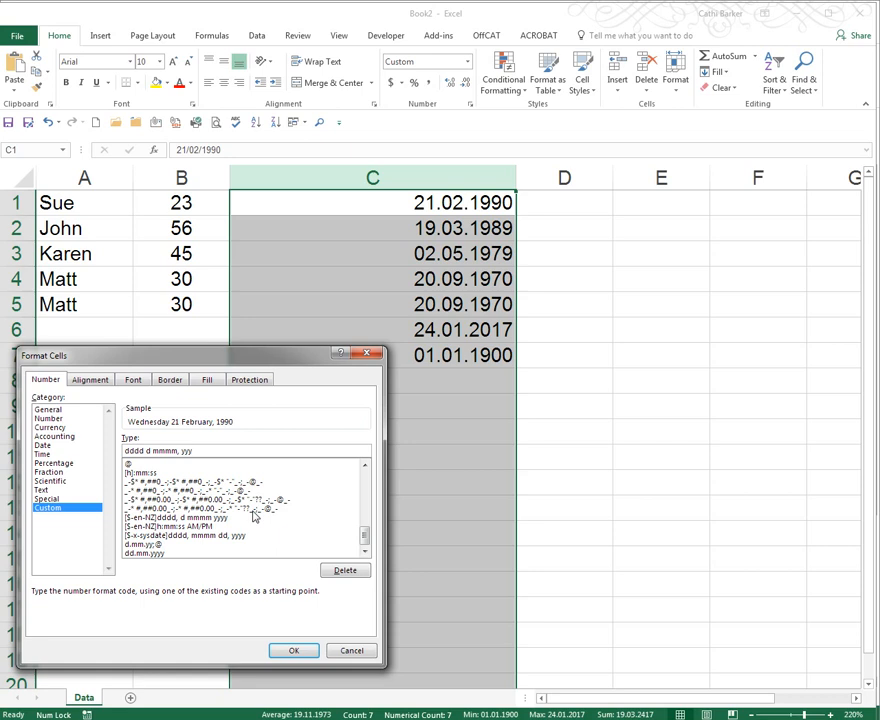
{"action": "left_click", "coordinate": [293, 650]}
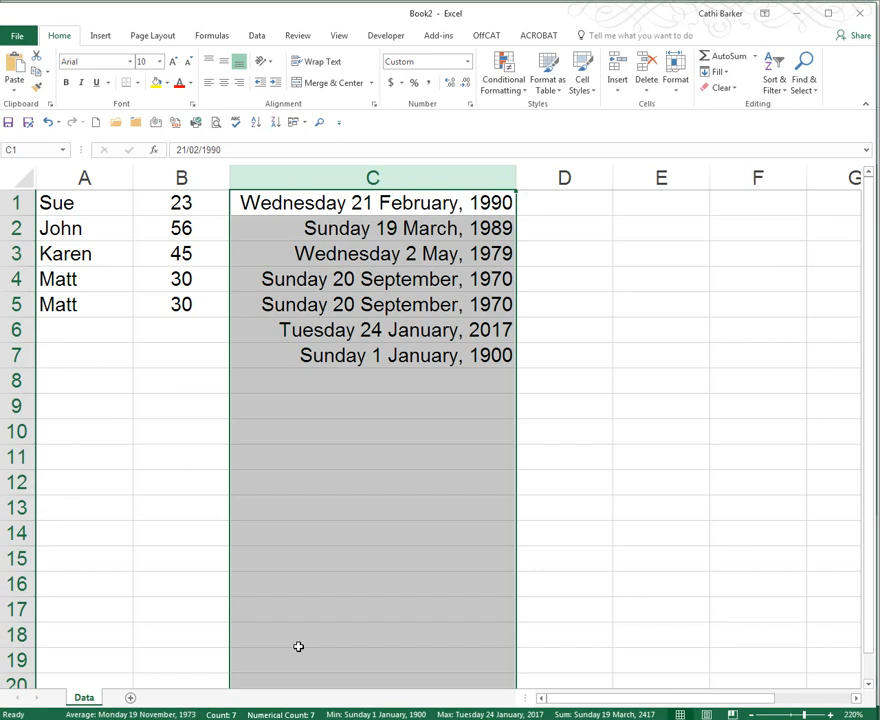
- Lengthen the name in cell A2 by editing directly in the cell, then undo the edit
{"action": "key", "text": "Left"}
{"action": "key", "text": "Left"}
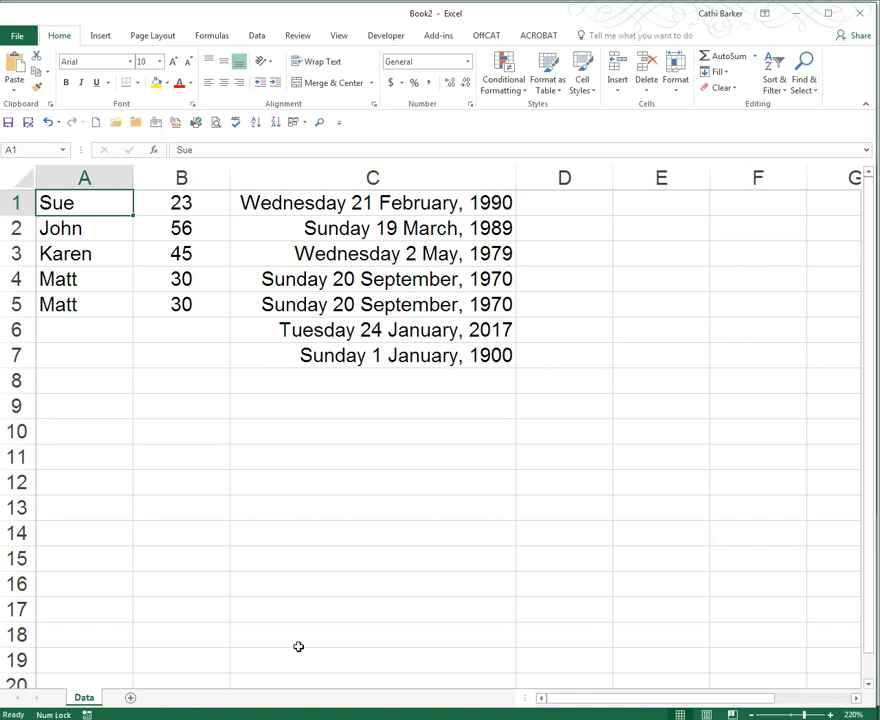
{"action": "key", "text": "Down"}
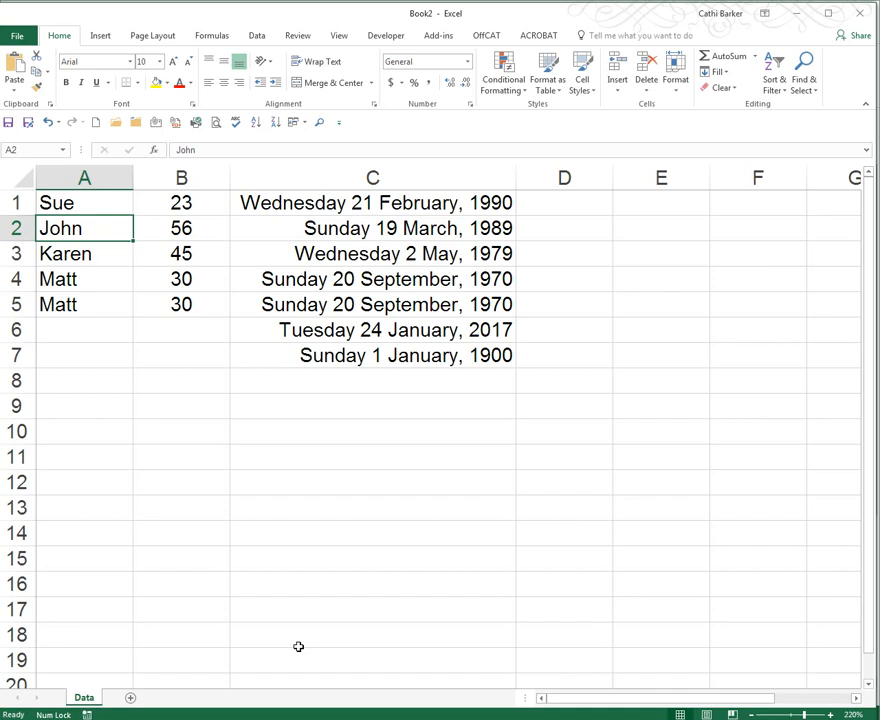
{"action": "double_click", "coordinate": [99, 231]}
{"action": "type", "text": "a"}
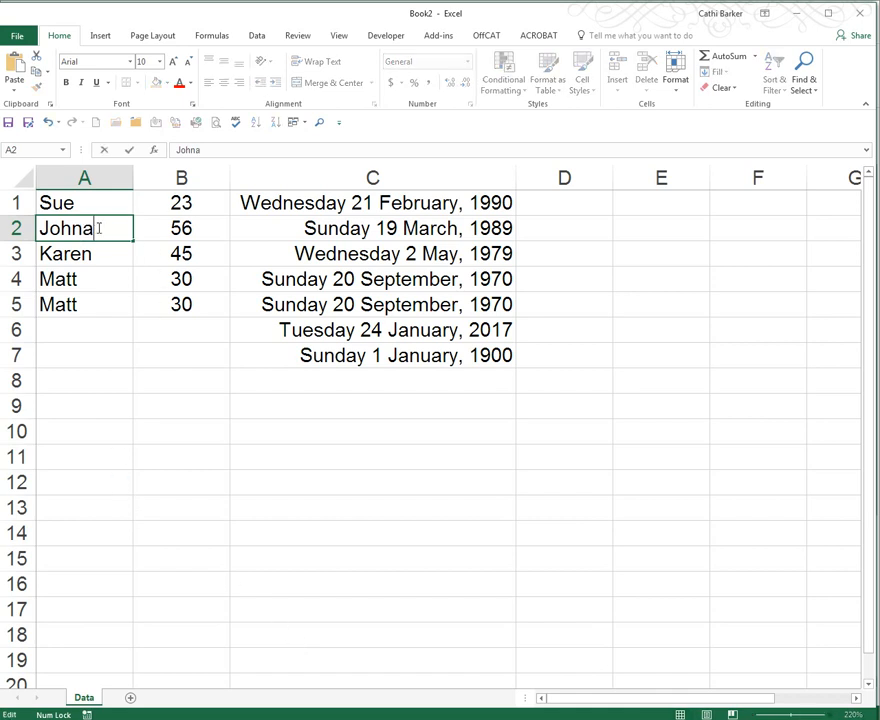
{"action": "type", "text": "than"}
{"action": "key", "text": "ctrl+Return"}
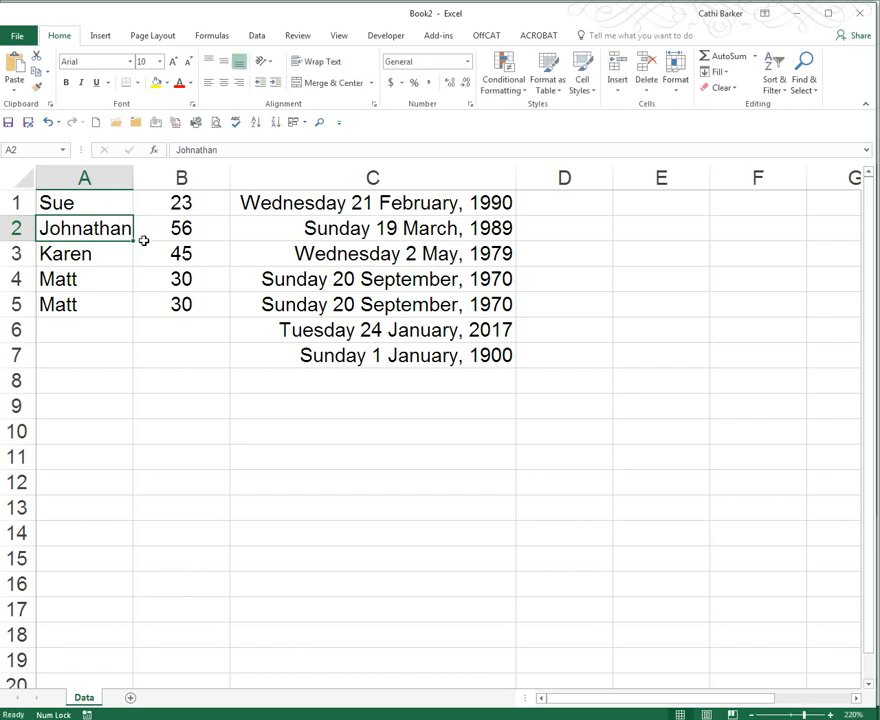
{"action": "key", "text": "ctrl+z"}
- Lengthen the name in cell A2 through the formula bar, then undo that edit
{"action": "left_click", "coordinate": [208, 151]}
{"action": "type", "text": "at"}
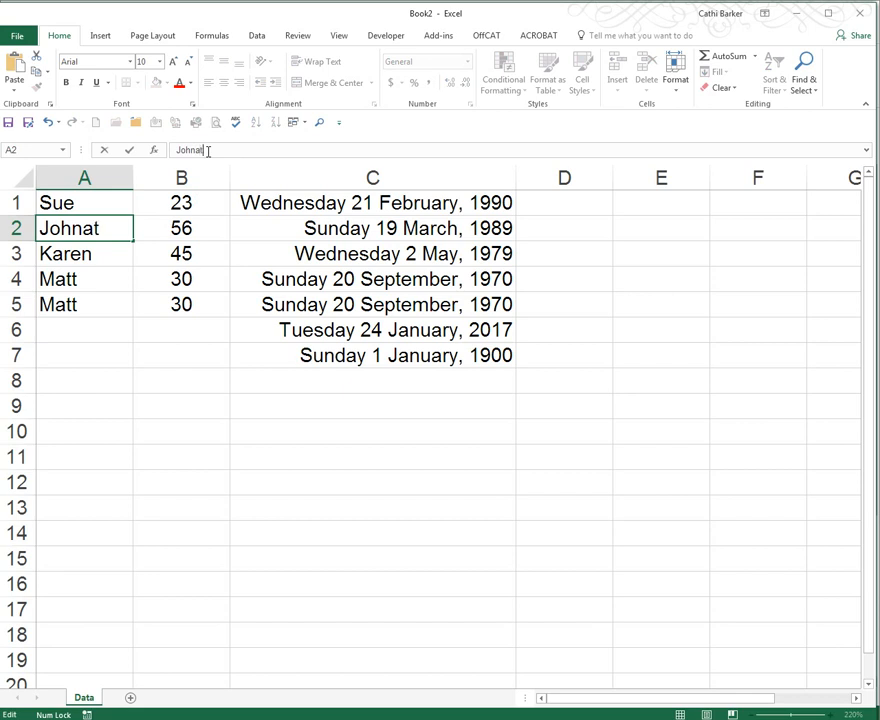
{"action": "type", "text": "han"}
{"action": "key", "text": "ctrl+Return"}
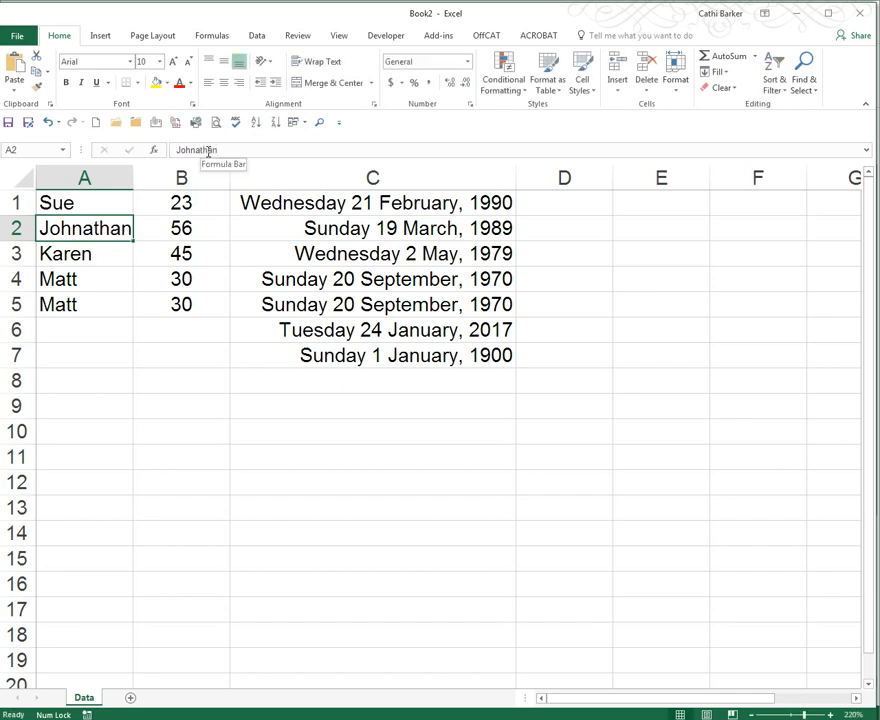
{"action": "key", "text": "ctrl+z"}
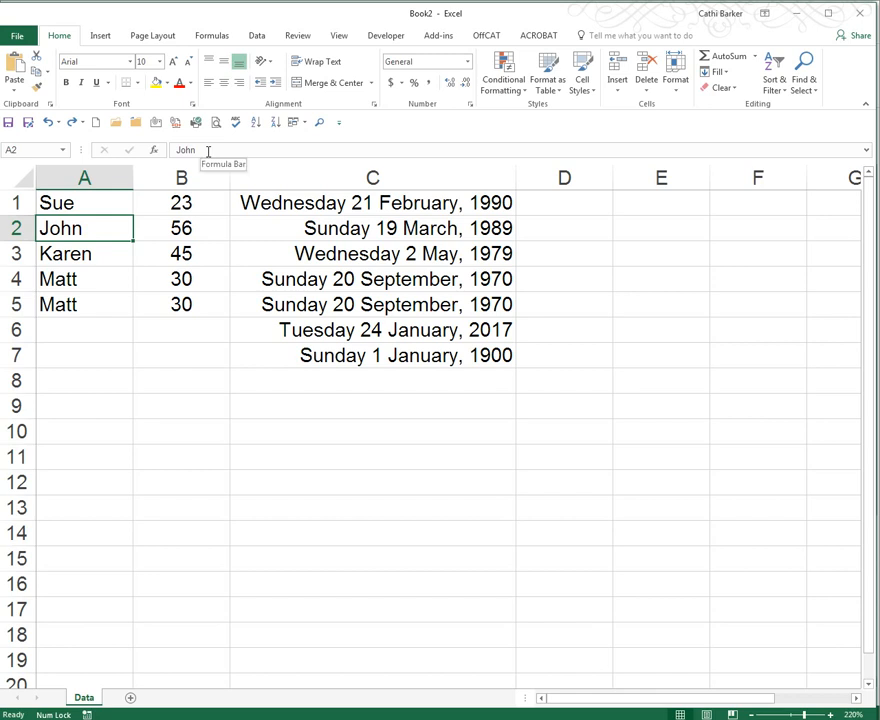
- Extend the name in cell A2 to Johnathan by editing directly in the cell
{"action": "key", "text": "F2"}
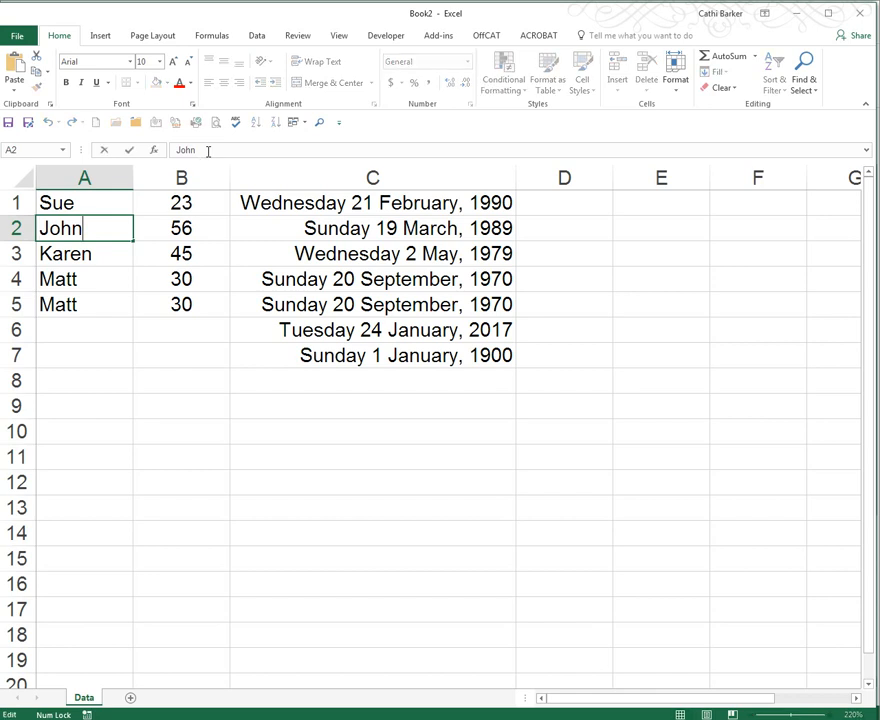
{"action": "type", "text": "athan"}
{"action": "key", "text": "ctrl+Return"}
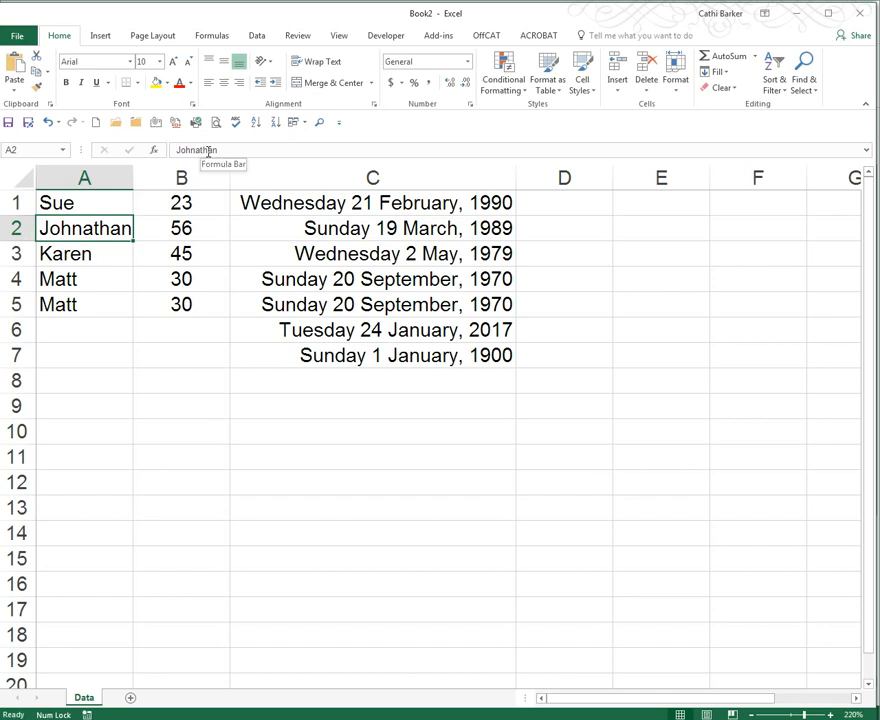
- Change the name in cell A1 to Susan by editing it in the cell
{"action": "key", "text": "Up"}
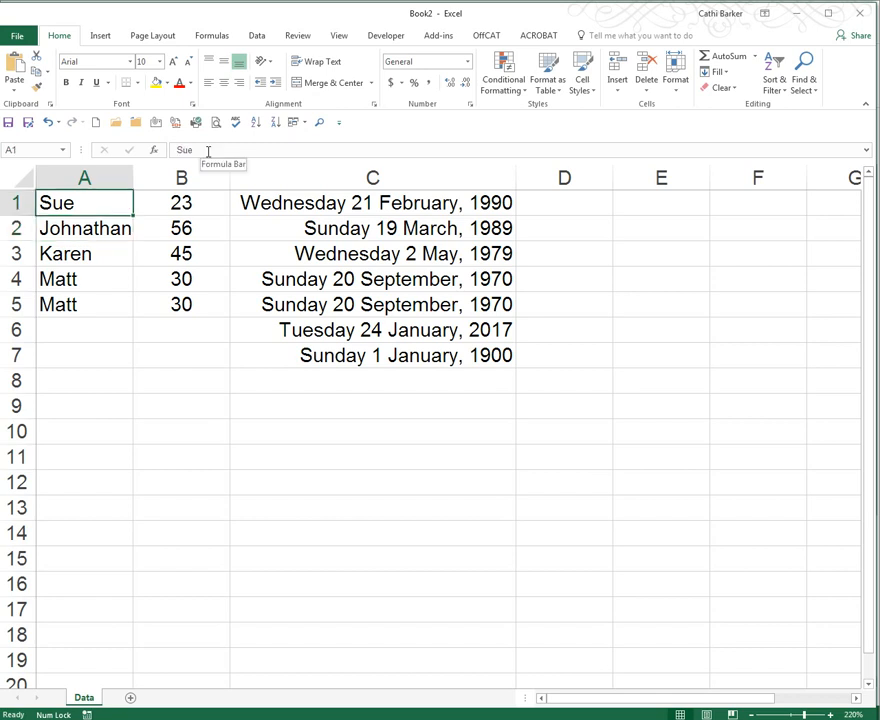
{"action": "key", "text": "F2"}
{"action": "key", "text": "BackSpace"}
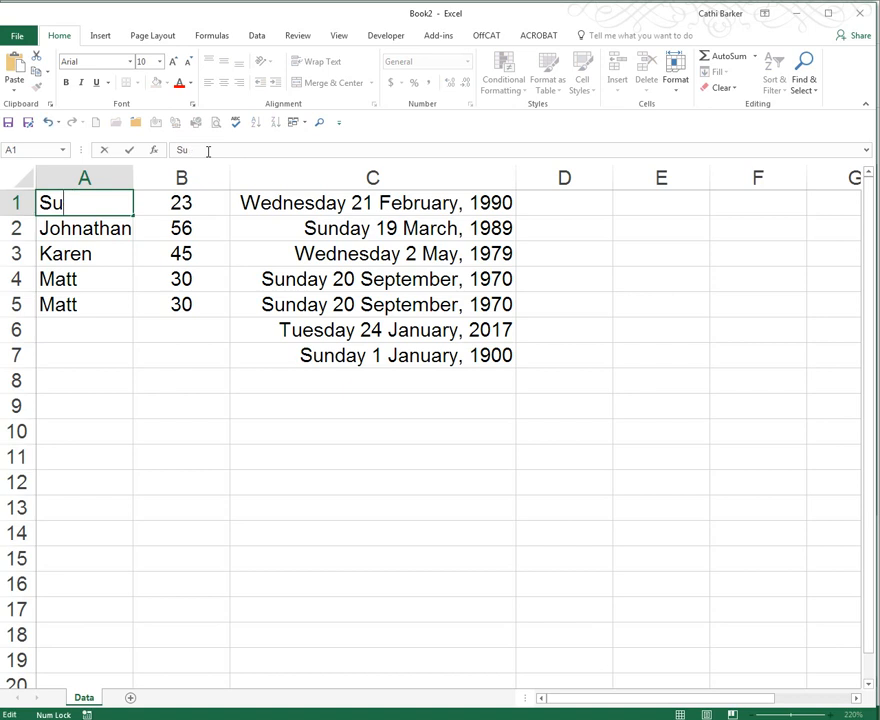
{"action": "type", "text": "san"}
{"action": "key", "text": "ctrl+Return"}
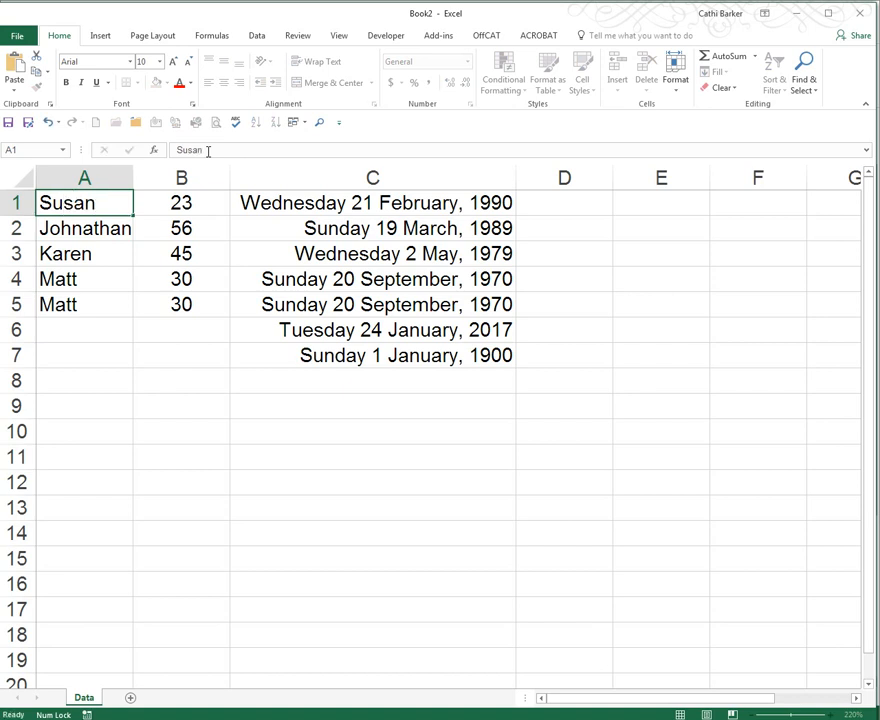
- Extend the name in cell A4 to Matthew by editing it in the cell
{"action": "key", "text": "Down"}
{"action": "key", "text": "Down"}
{"action": "key", "text": "Down"}
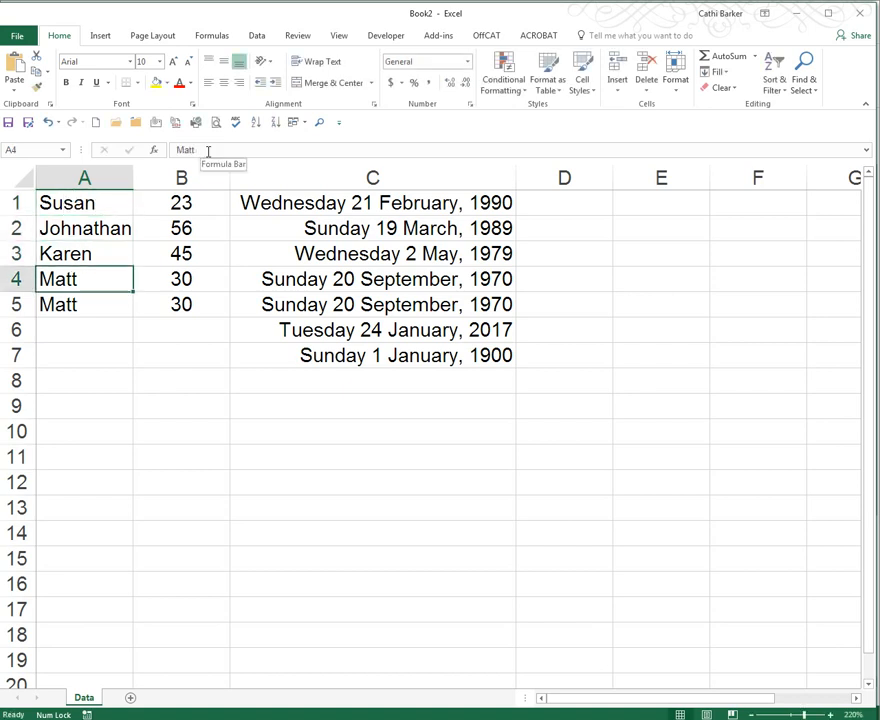
{"action": "key", "text": "F2"}
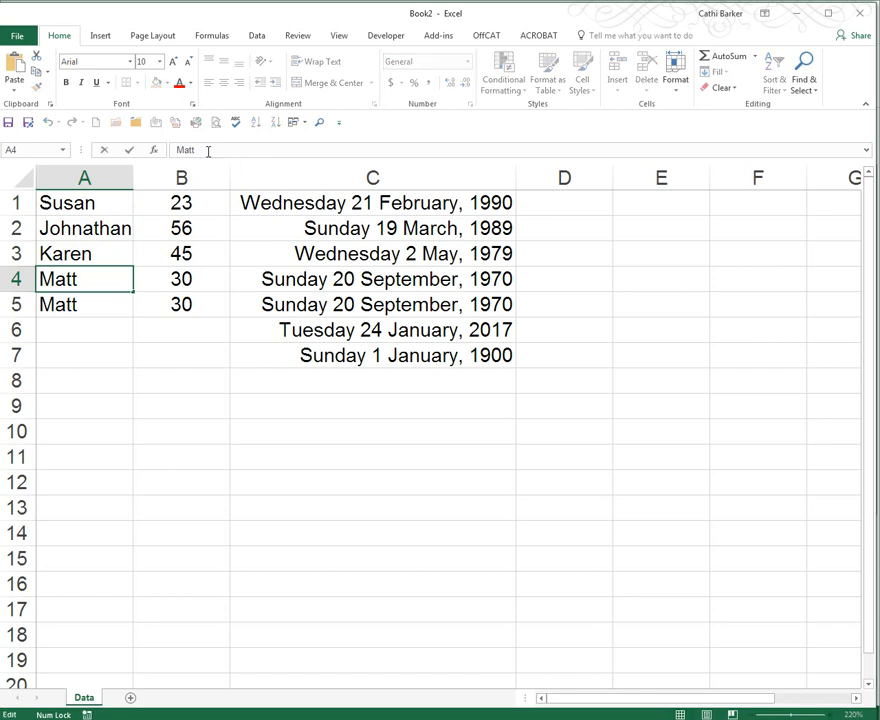
{"action": "type", "text": "hew"}
{"action": "key", "text": "ctrl+Return"}
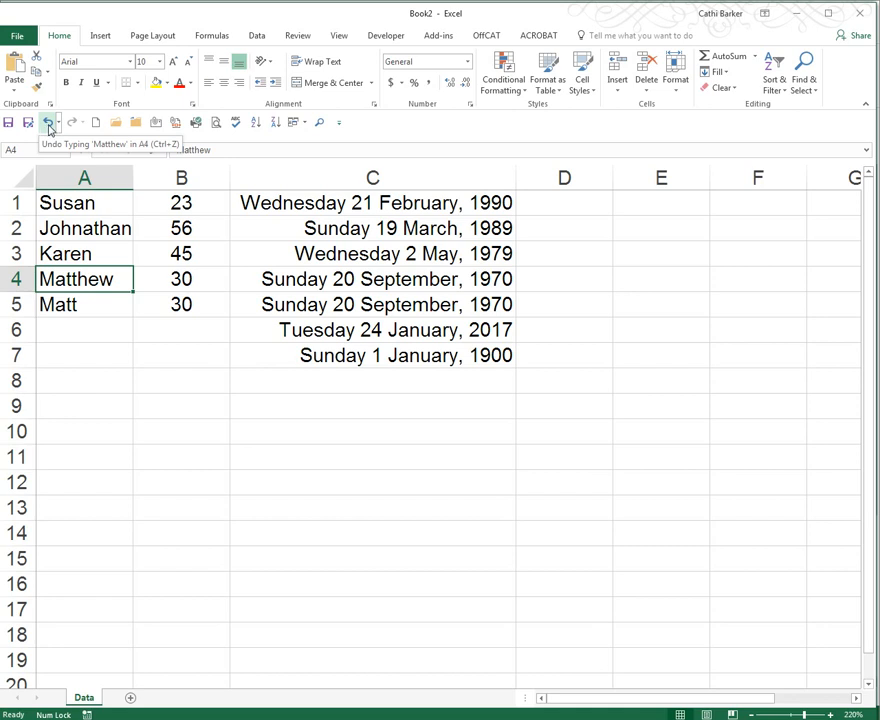
- Undo all the recent changes repeatedly, stepping back through the worksheet's edit history
{"action": "left_click", "coordinate": [48, 124]}
{"action": "left_click", "coordinate": [48, 124]}
{"action": "left_click", "coordinate": [48, 124]}
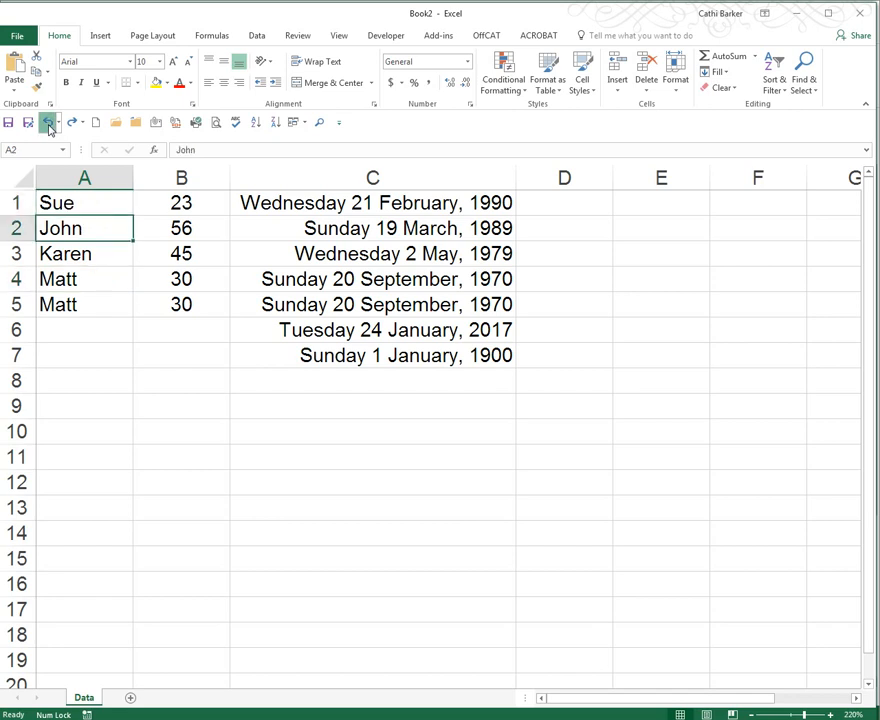
{"action": "left_click", "coordinate": [48, 124]}
{"action": "left_click", "coordinate": [48, 124]}
{"action": "left_click", "coordinate": [48, 124]}
{"action": "left_click", "coordinate": [48, 124]}
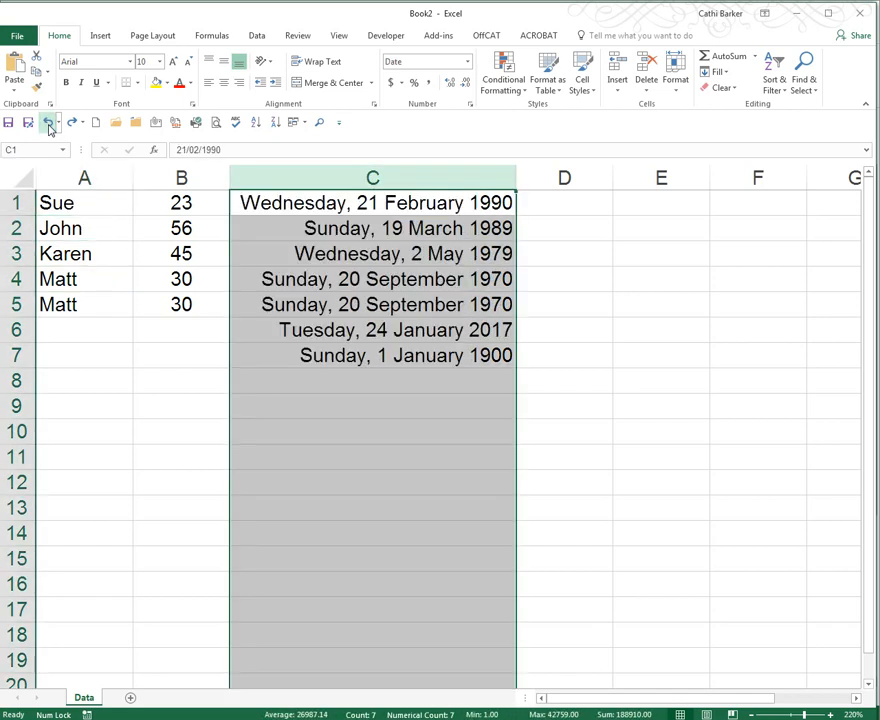
{"action": "left_click", "coordinate": [48, 124]}
{"action": "left_click", "coordinate": [48, 124]}
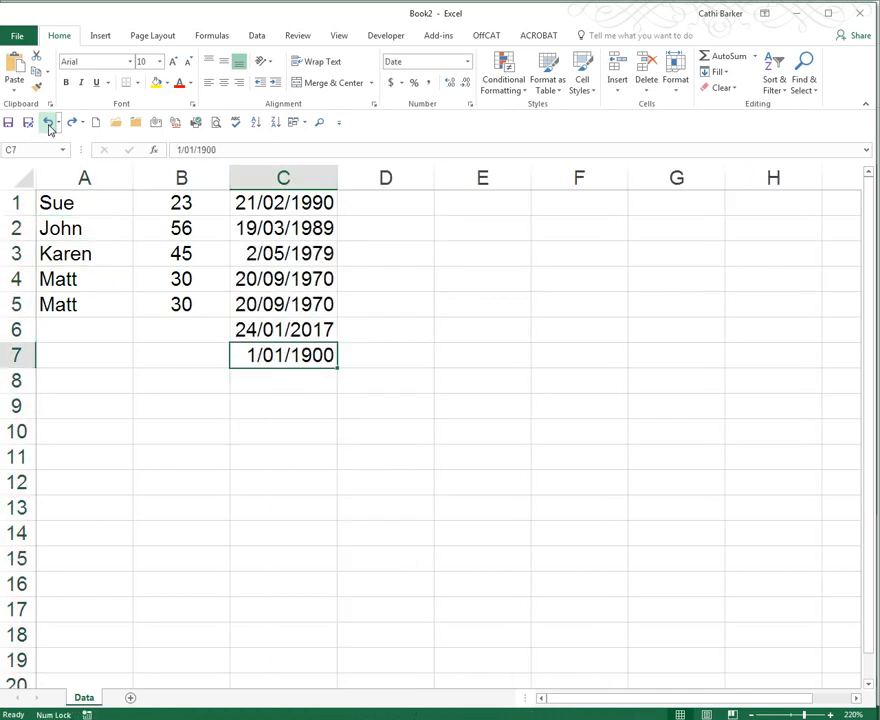
{"action": "left_click", "coordinate": [48, 124]}
{"action": "left_click", "coordinate": [48, 124]}
{"action": "left_click", "coordinate": [48, 124]}
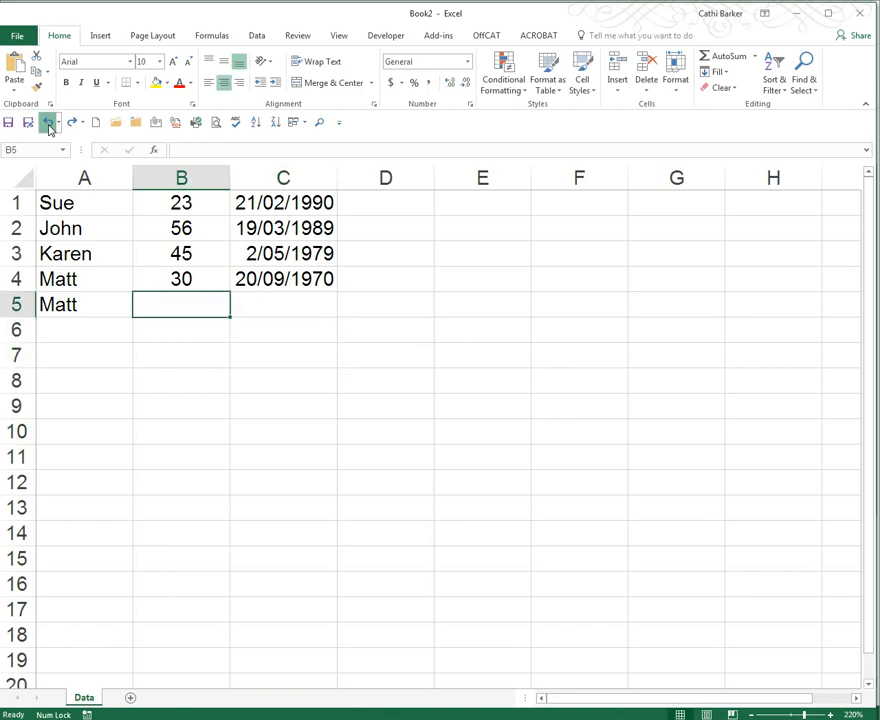
{"action": "left_click", "coordinate": [48, 124]}
{"action": "left_click", "coordinate": [48, 124]}
{"action": "left_click", "coordinate": [48, 124]}
{"action": "left_click", "coordinate": [48, 124]}
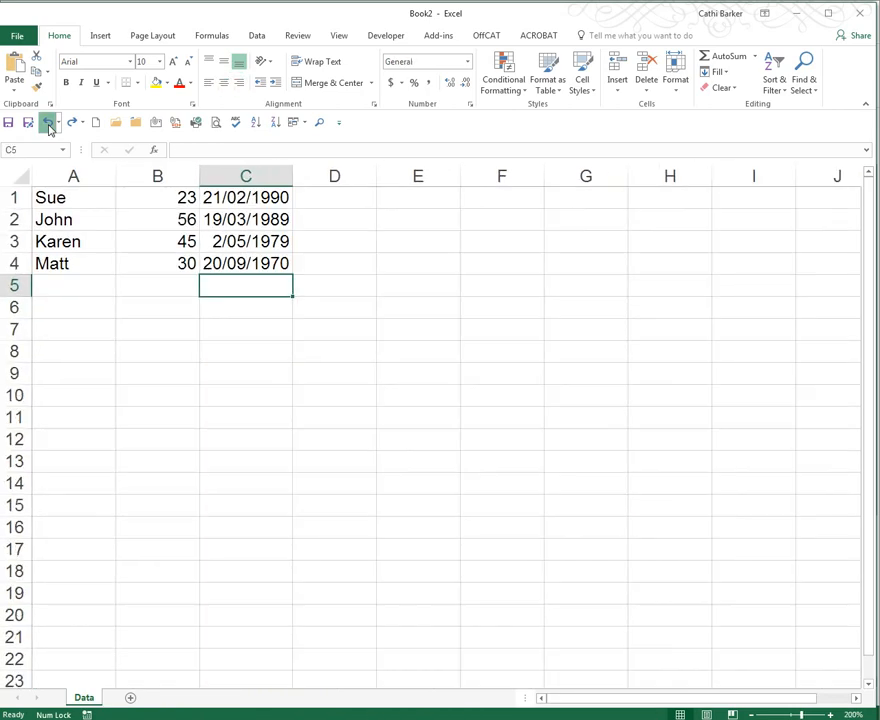
{"action": "left_click", "coordinate": [48, 124]}
{"action": "left_click", "coordinate": [48, 124]}
{"action": "left_click", "coordinate": [48, 124]}
{"action": "left_click", "coordinate": [48, 124]}
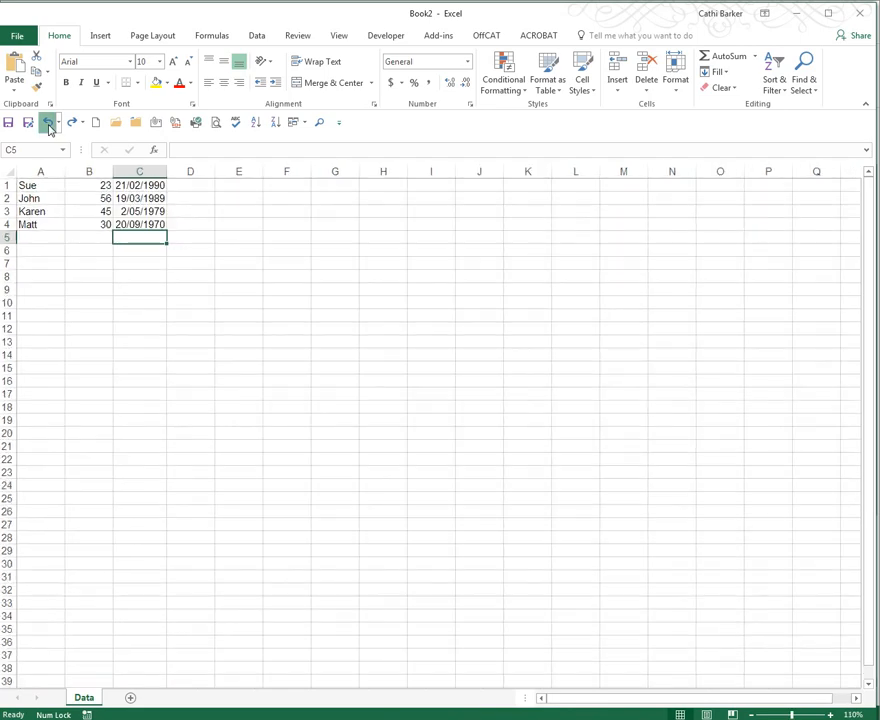
{"action": "left_click", "coordinate": [48, 124]}
{"action": "left_click", "coordinate": [48, 124]}
{"action": "left_click", "coordinate": [48, 124]}
{"action": "left_click", "coordinate": [48, 124]}
{"action": "left_click", "coordinate": [48, 124]}
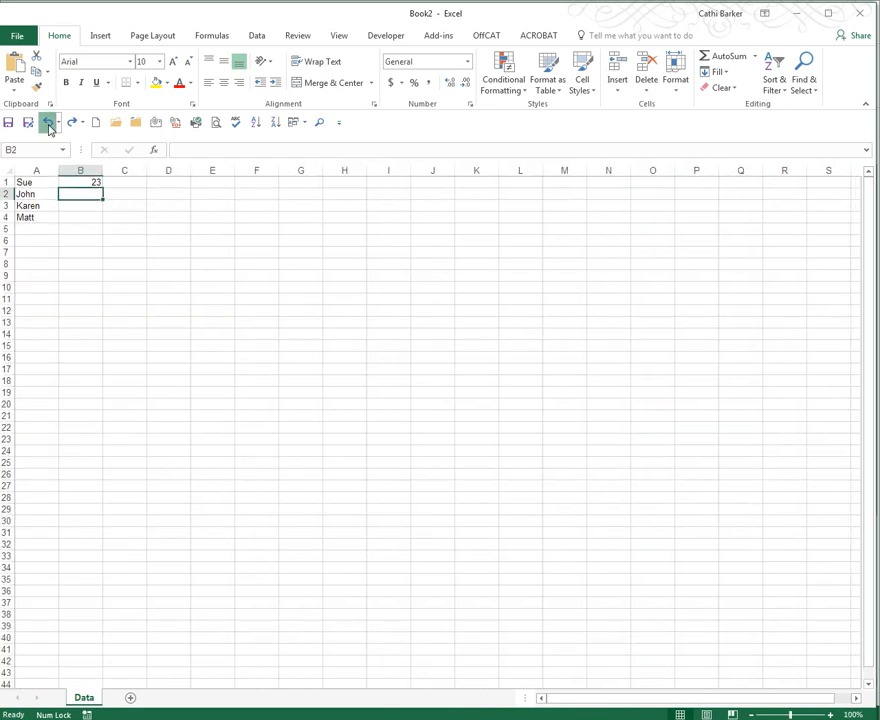
{"action": "left_click", "coordinate": [48, 124]}
{"action": "left_click", "coordinate": [48, 124]}
{"action": "left_click", "coordinate": [48, 124]}
{"action": "left_click", "coordinate": [48, 124]}
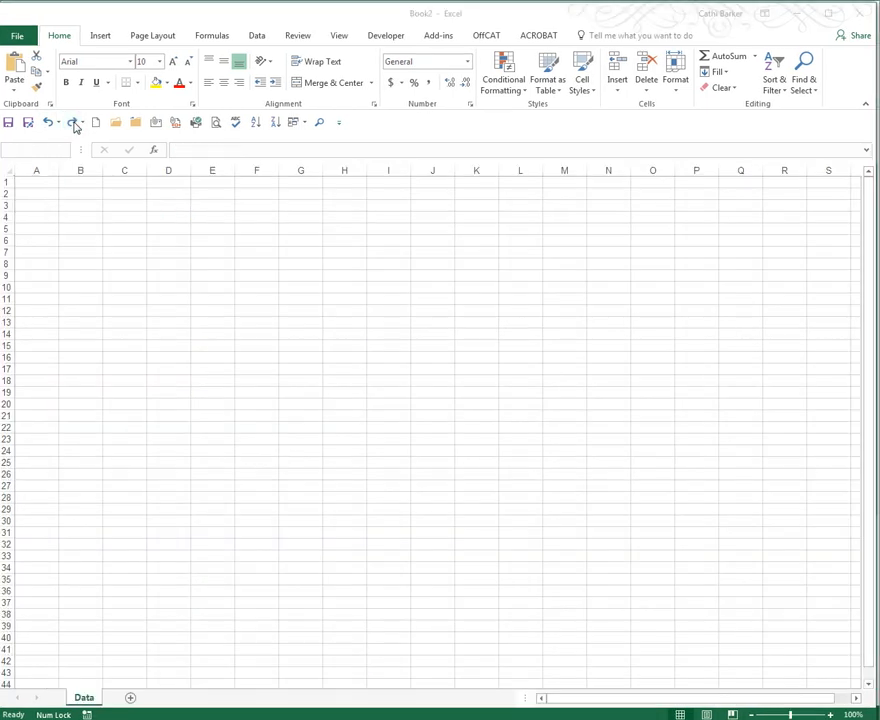
- Redo all the undone changes until the worksheet's edits are fully restored
{"action": "left_click", "coordinate": [74, 122]}
{"action": "left_click", "coordinate": [74, 122]}
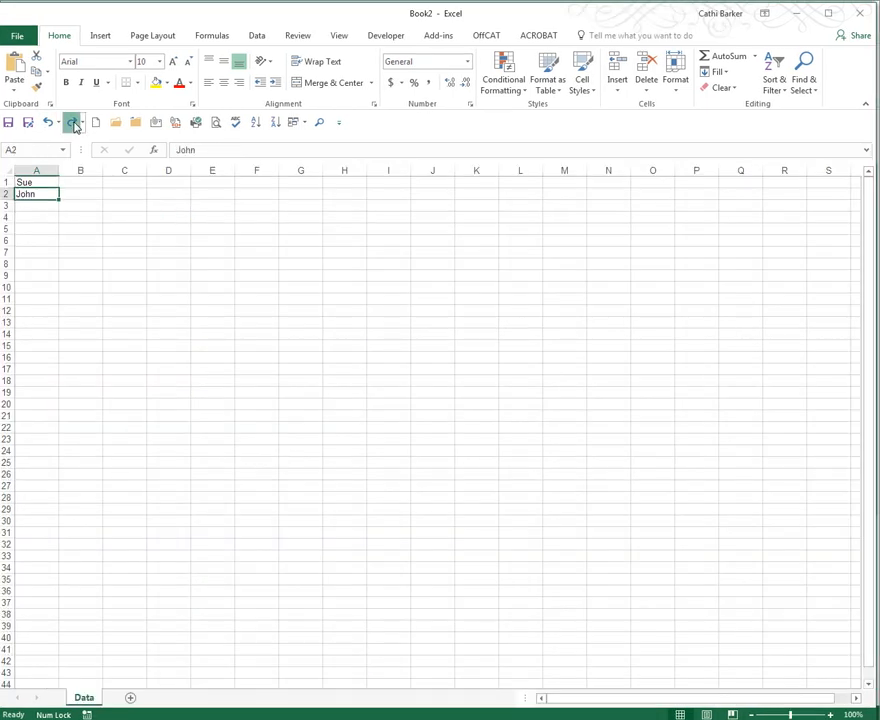
{"action": "left_click", "coordinate": [74, 122]}
{"action": "left_click", "coordinate": [74, 122]}
{"action": "left_click", "coordinate": [74, 122]}
{"action": "left_click", "coordinate": [74, 122]}
{"action": "left_click", "coordinate": [74, 122]}
{"action": "left_click", "coordinate": [74, 122]}
{"action": "left_click", "coordinate": [74, 122]}
{"action": "left_click", "coordinate": [74, 122]}
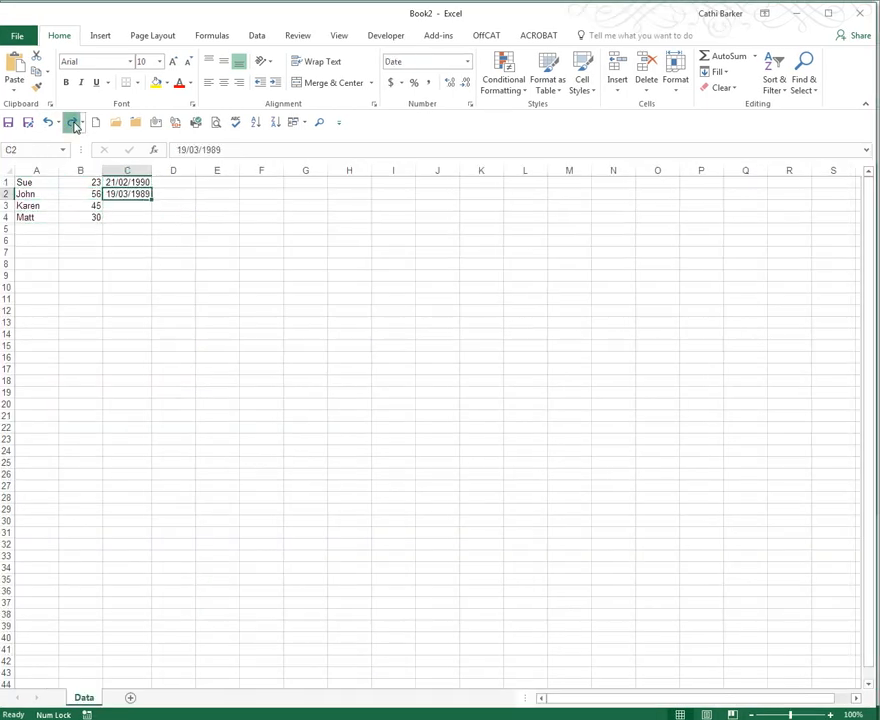
{"action": "left_click", "coordinate": [74, 122]}
{"action": "left_click", "coordinate": [74, 122]}
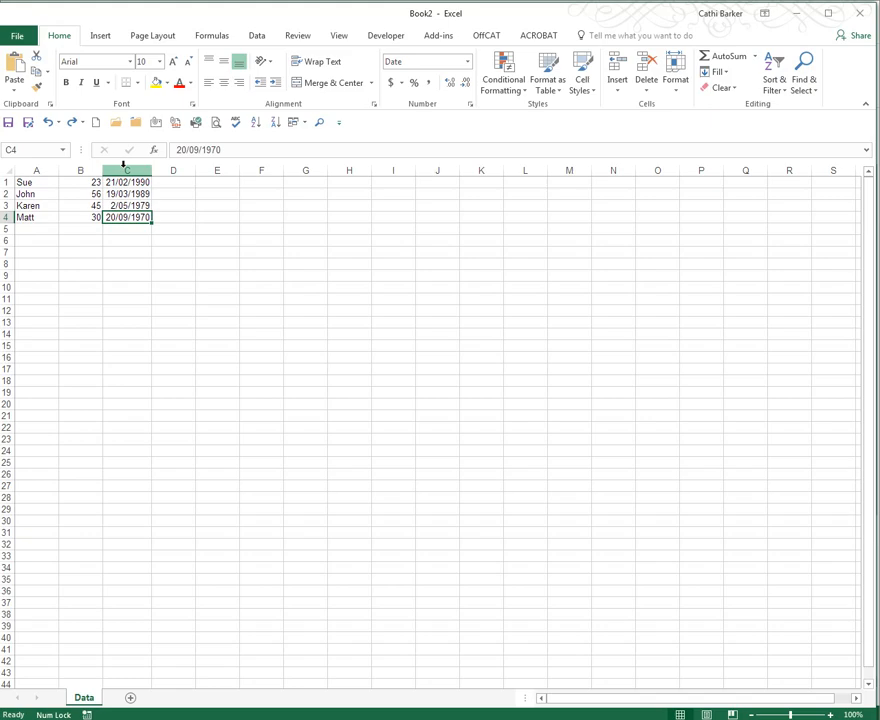
{"action": "key", "text": "ctrl+y"}
{"action": "key", "text": "ctrl+y"}
{"action": "key", "text": "ctrl+y"}
{"action": "key", "text": "ctrl+y"}
{"action": "key", "text": "ctrl+y"}
{"action": "key", "text": "ctrl+y"}
{"action": "key", "text": "ctrl+y"}
{"action": "key", "text": "ctrl+y"}
{"action": "key", "text": "ctrl+y"}
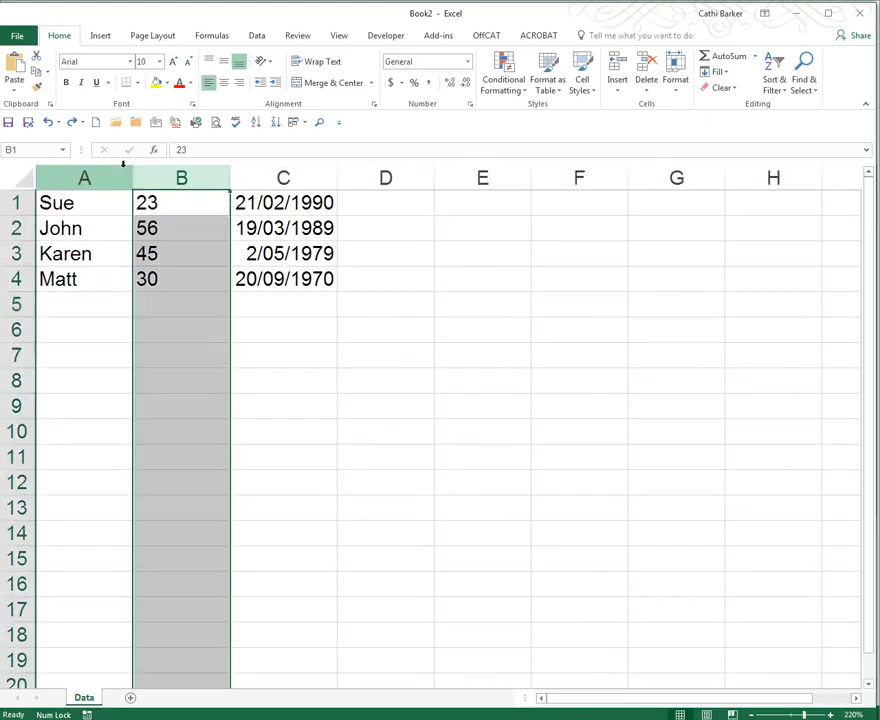
{"action": "key", "text": "ctrl+y"}
{"action": "key", "text": "ctrl+y"}
{"action": "key", "text": "ctrl+y"}
{"action": "key", "text": "ctrl+y"}
{"action": "key", "text": "ctrl+y"}
{"action": "key", "text": "ctrl+y"}
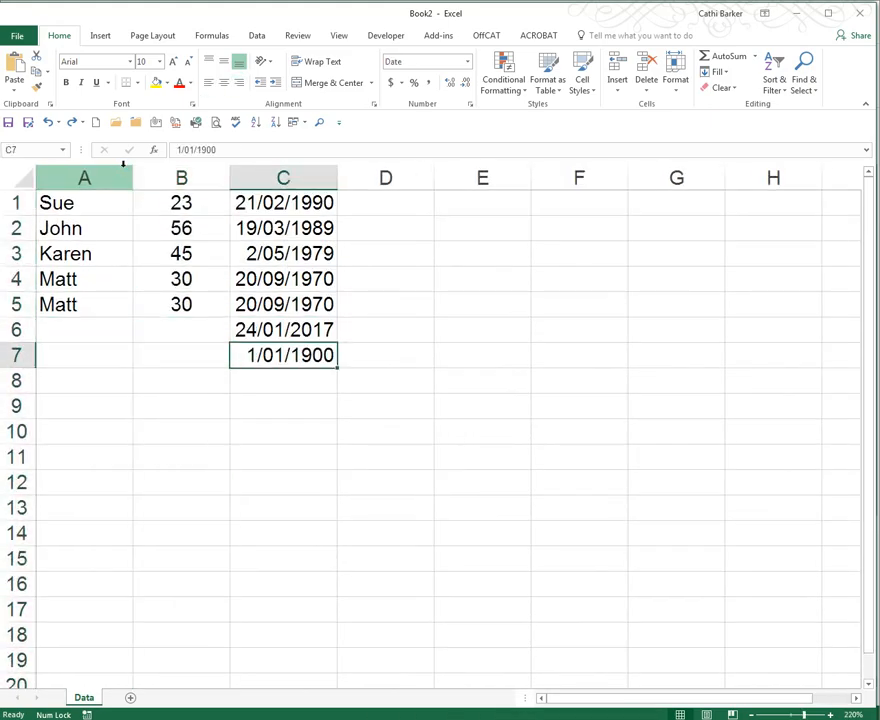
{"action": "key", "text": "ctrl+y"}
{"action": "key", "text": "ctrl+y"}
{"action": "key", "text": "ctrl+y"}
{"action": "key", "text": "ctrl+y"}
{"action": "key", "text": "ctrl+y"}
{"action": "key", "text": "ctrl+y"}
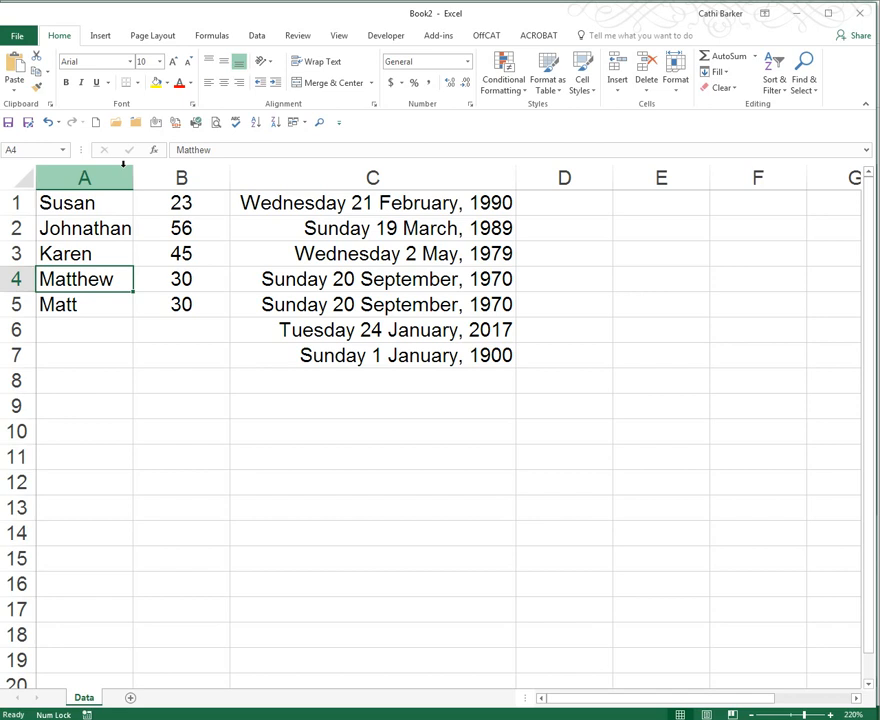
- Enter 1/2, 1/4 and 1/3 into cells D1 to D3
{"action": "left_click", "coordinate": [565, 204]}
{"action": "type", "text": "1/2"}
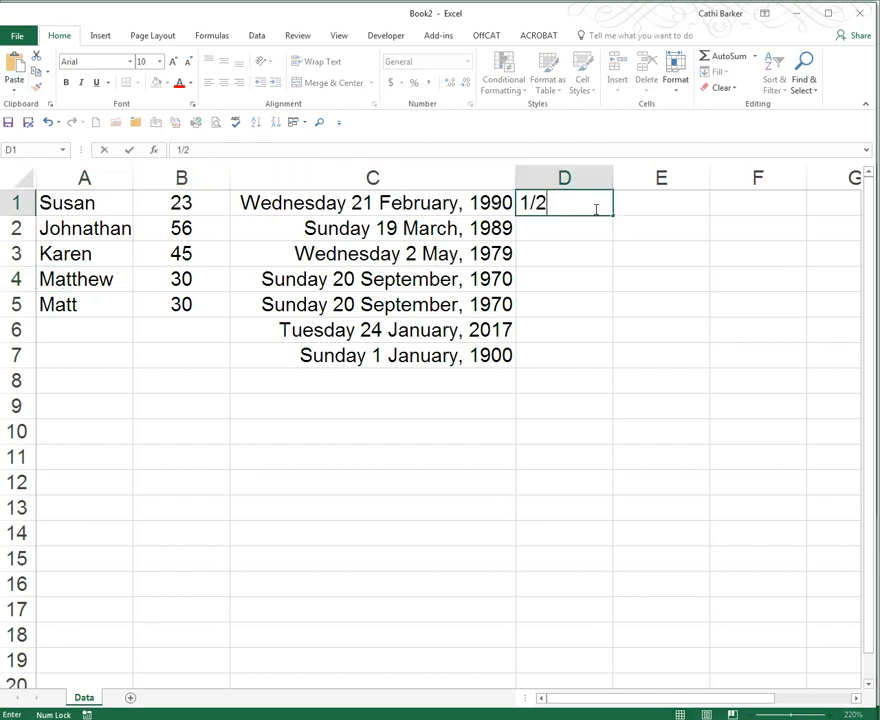
{"action": "key", "text": "ctrl+Return"}
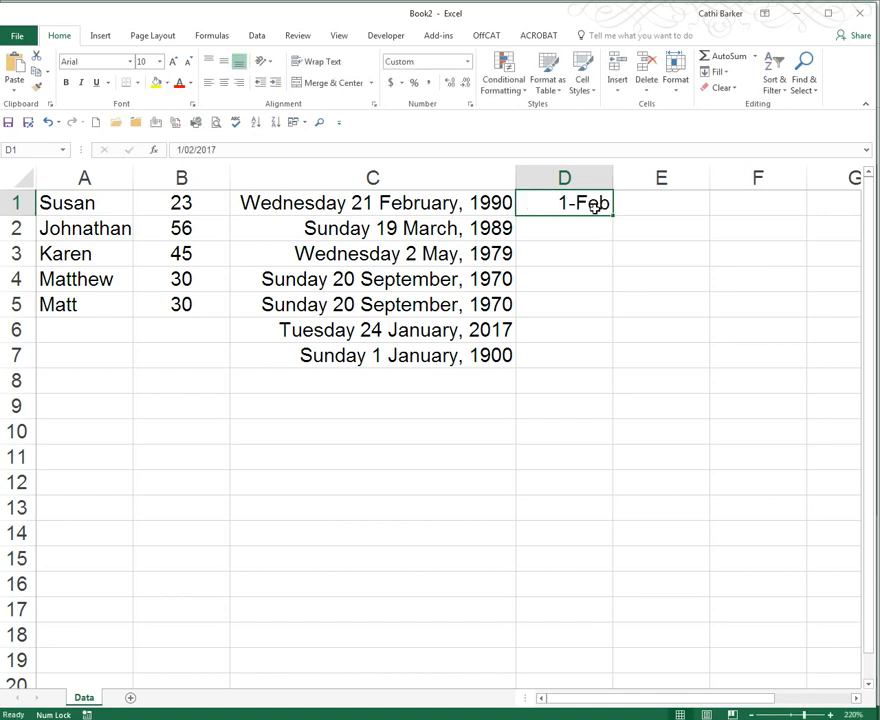
{"action": "key", "text": "Return"}
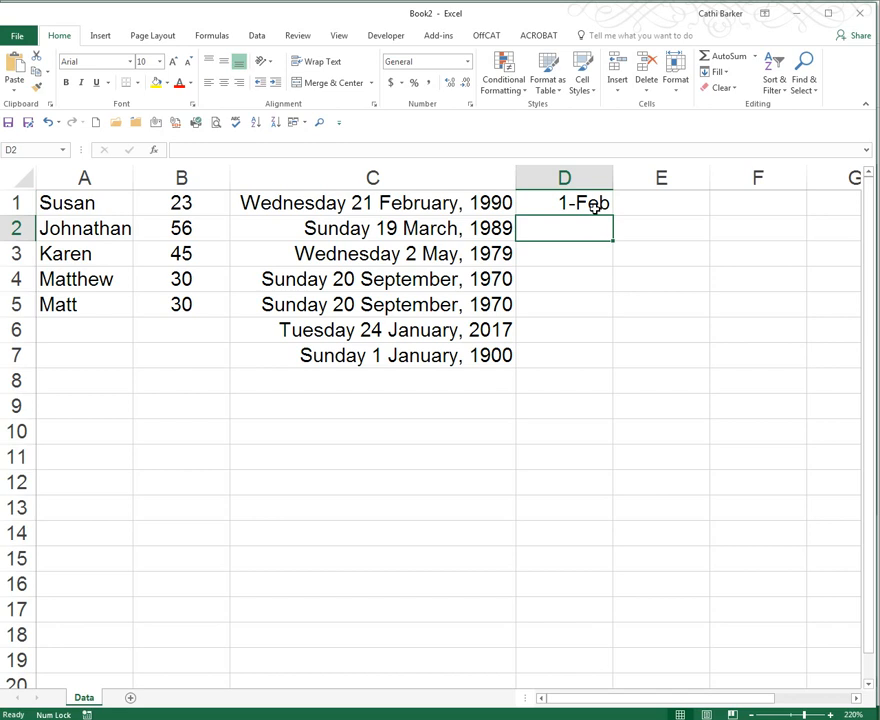
{"action": "type", "text": "1/4"}
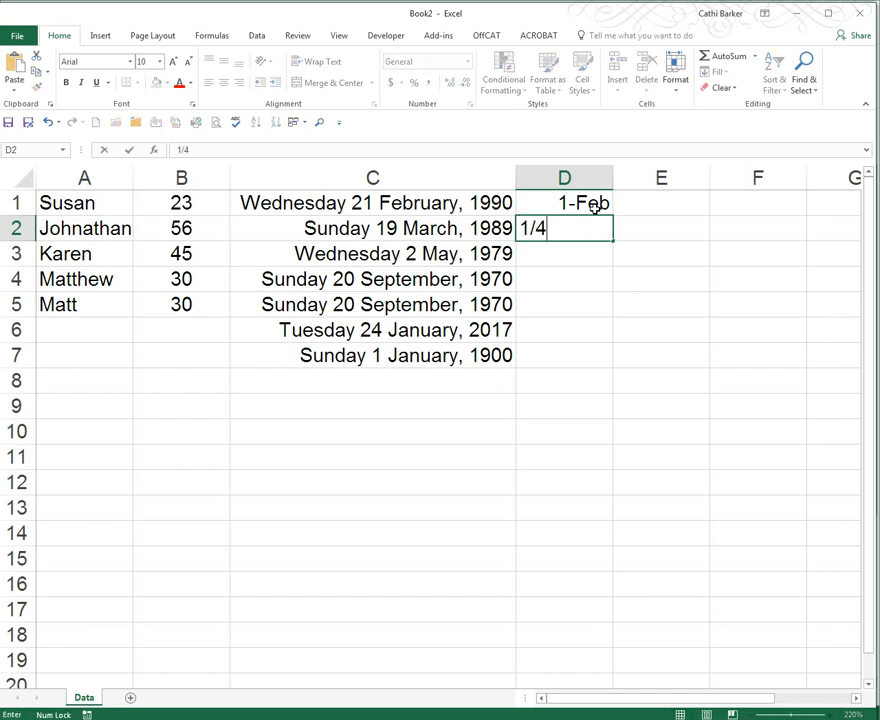
{"action": "key", "text": "ctrl+Return"}
{"action": "key", "text": "Return"}
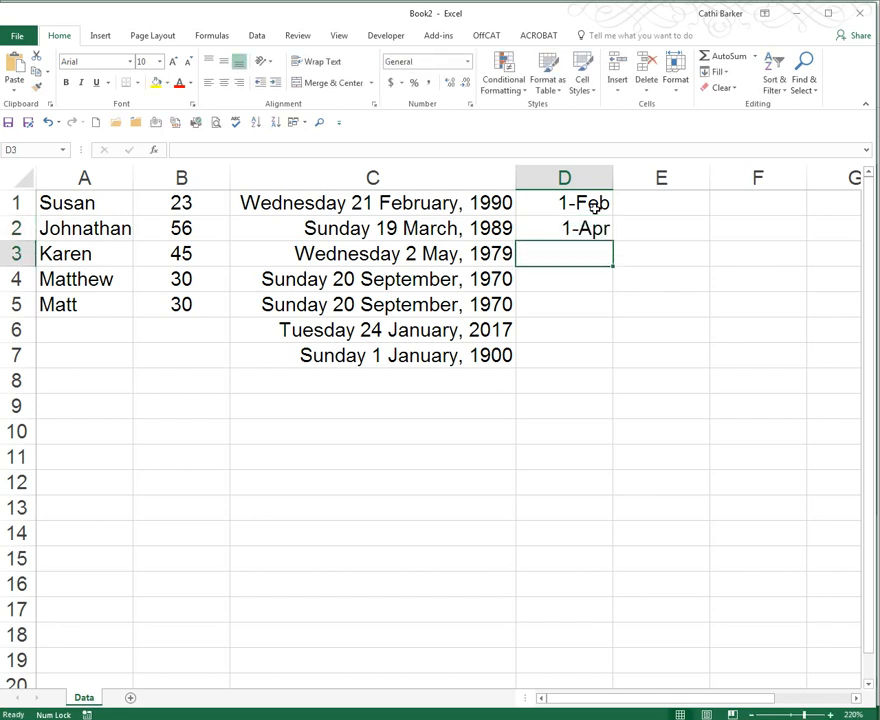
{"action": "type", "text": "1/3"}
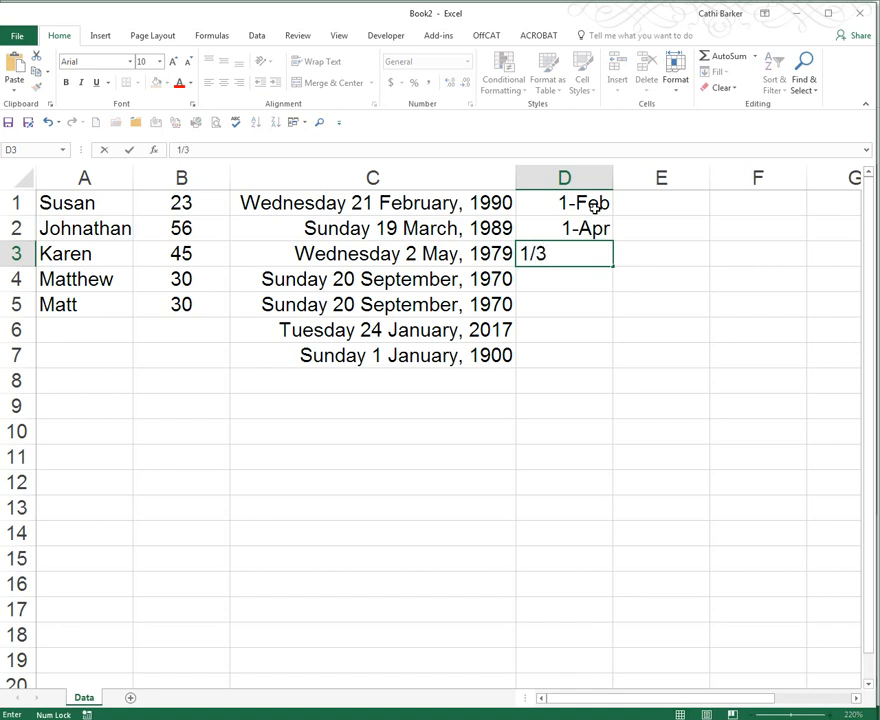
{"action": "key", "text": "ctrl+Return"}
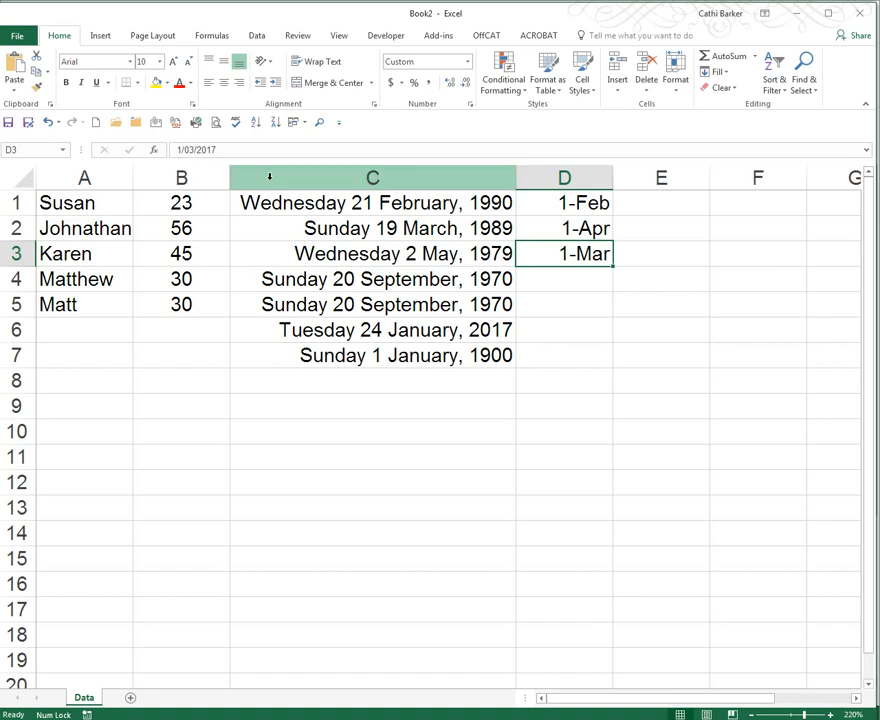
- Re-enter 1/2, 1/4 and 1/3 in cells D1 to D3 as text, each preceded by an apostrophe
{"action": "left_click", "coordinate": [587, 203]}
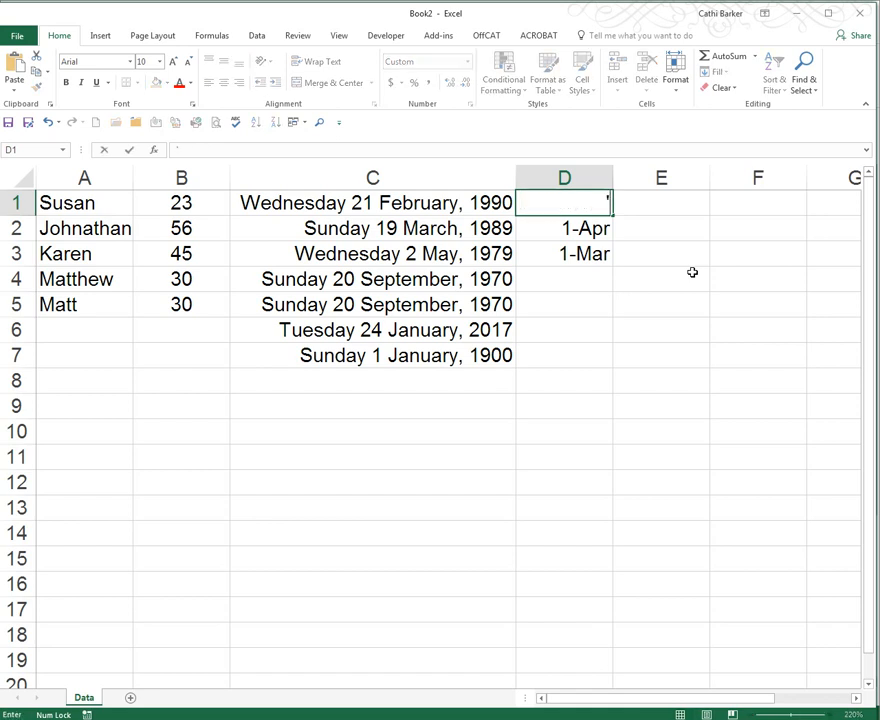
{"action": "type", "text": "'1/2"}
{"action": "key", "text": "ctrl+Return"}
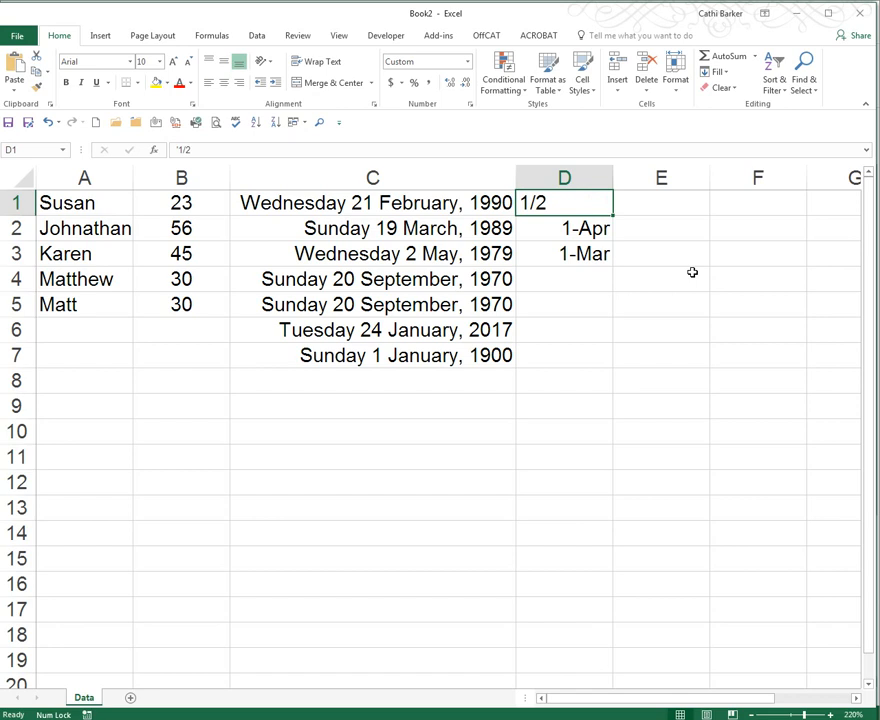
{"action": "key", "text": "Down"}
{"action": "type", "text": "'1/4"}
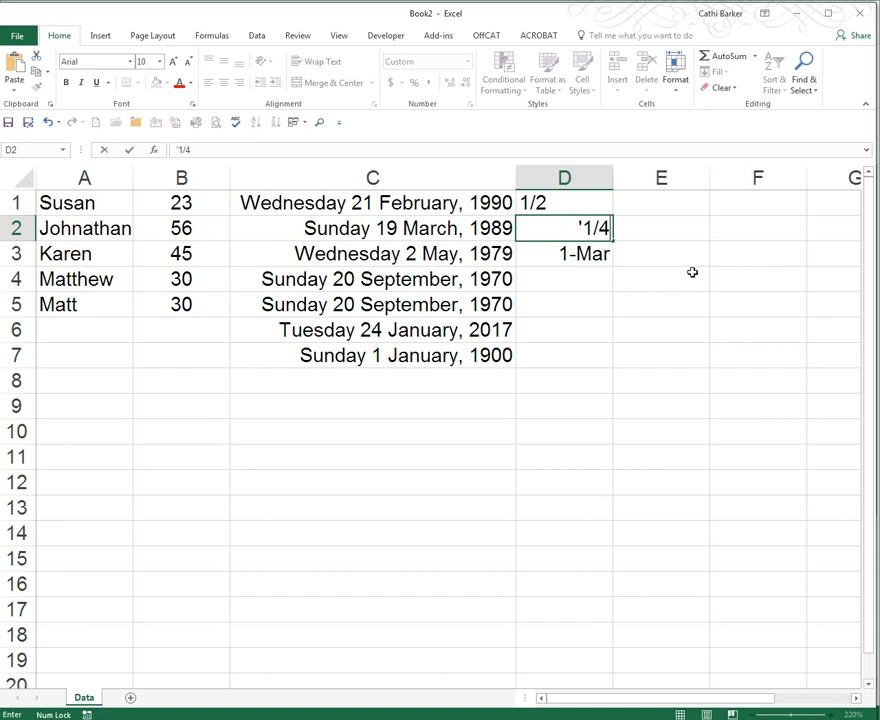
{"action": "key", "text": "ctrl+Return"}
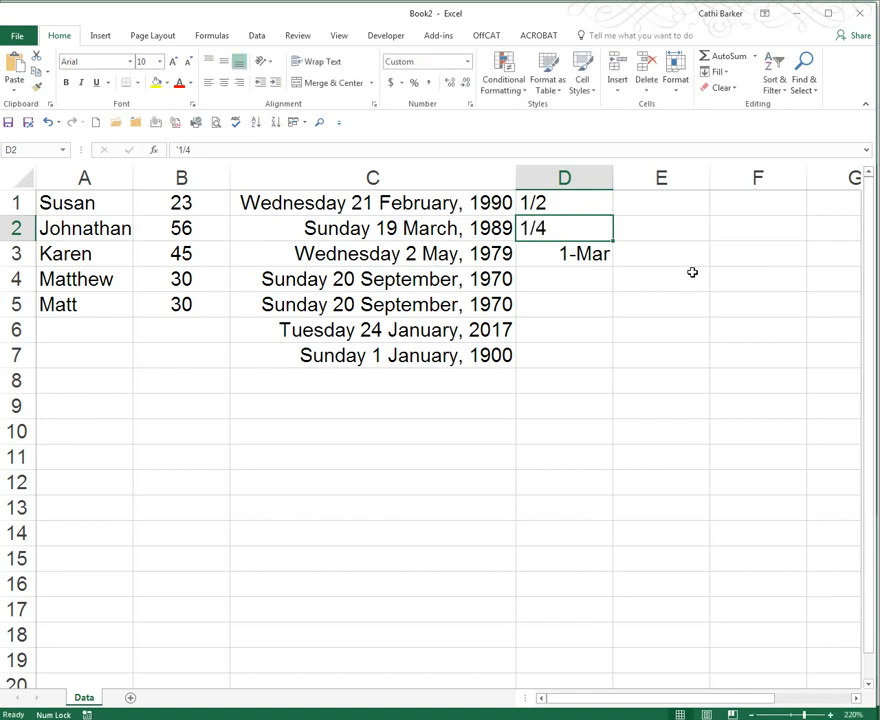
{"action": "key", "text": "Down"}
{"action": "type", "text": "'1/3"}
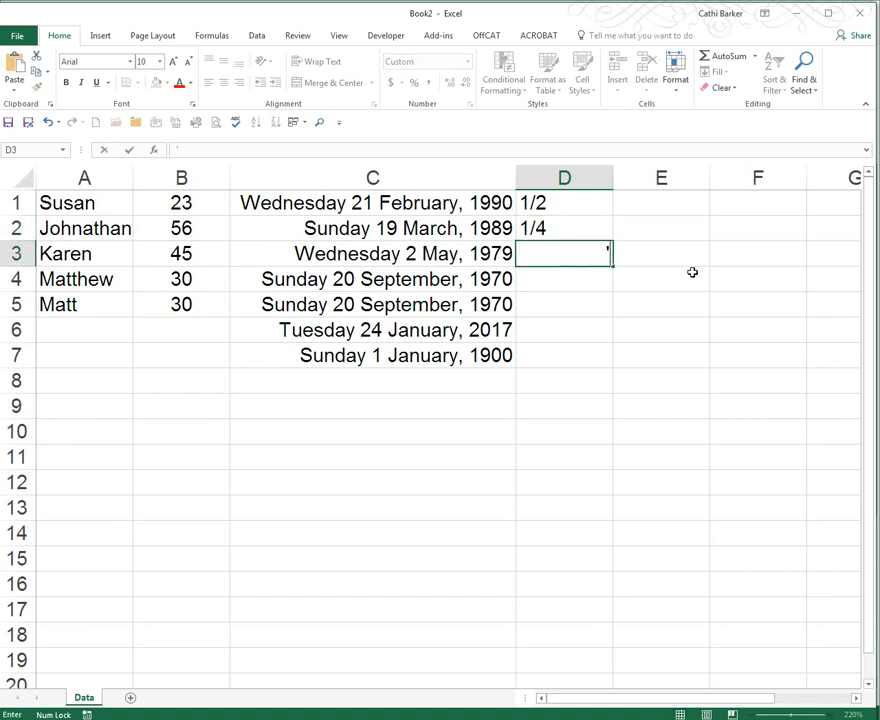
{"action": "key", "text": "ctrl+Return"}
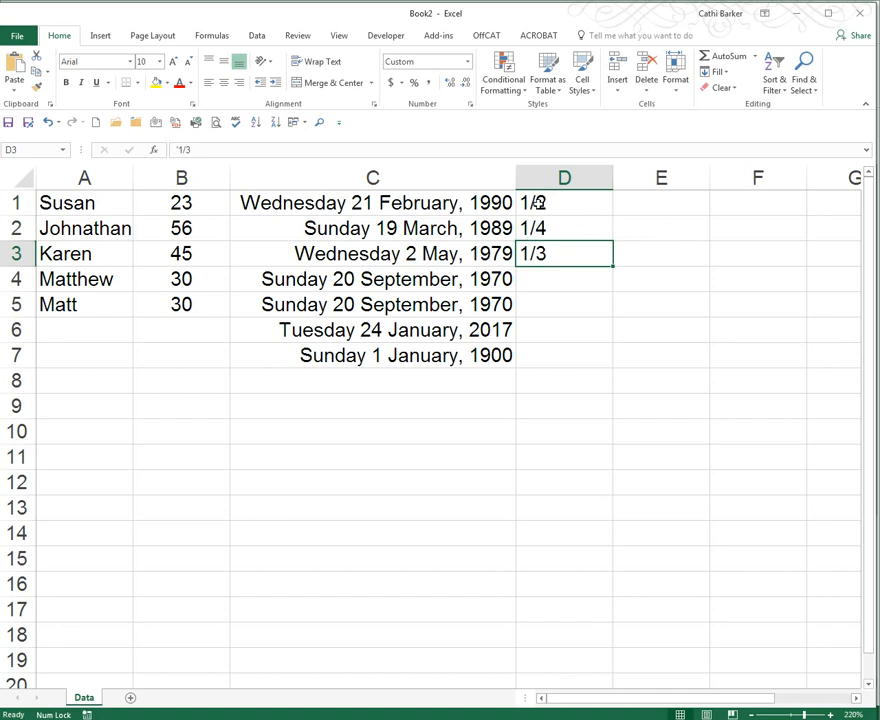
- Right-align cells D1 to D3 and check each fraction's contents
{"action": "left_click_drag", "start_coordinate": [574, 202], "coordinate": [568, 247]}
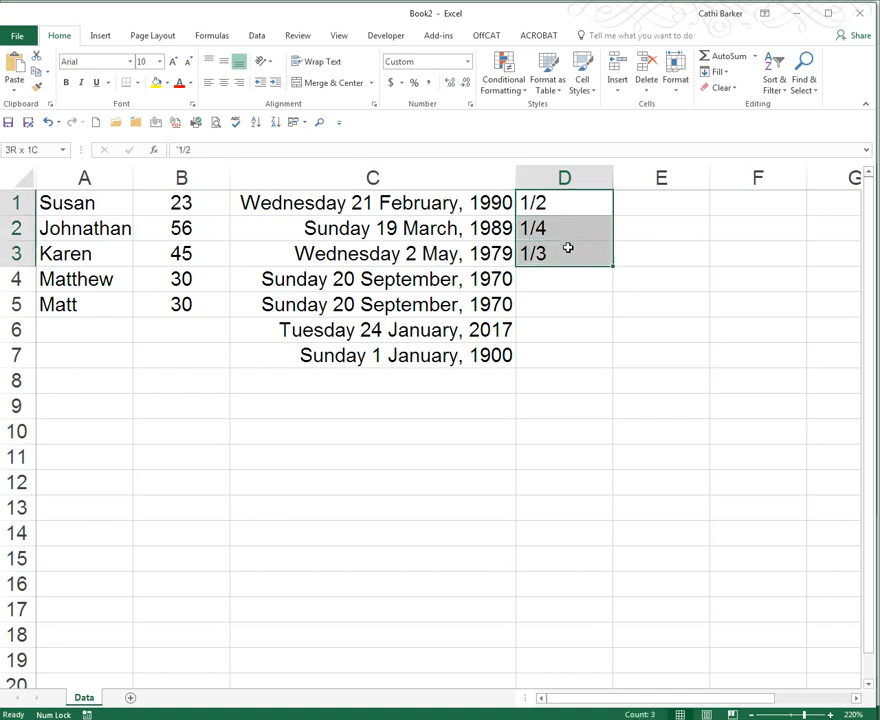
{"action": "left_click", "coordinate": [239, 82]}
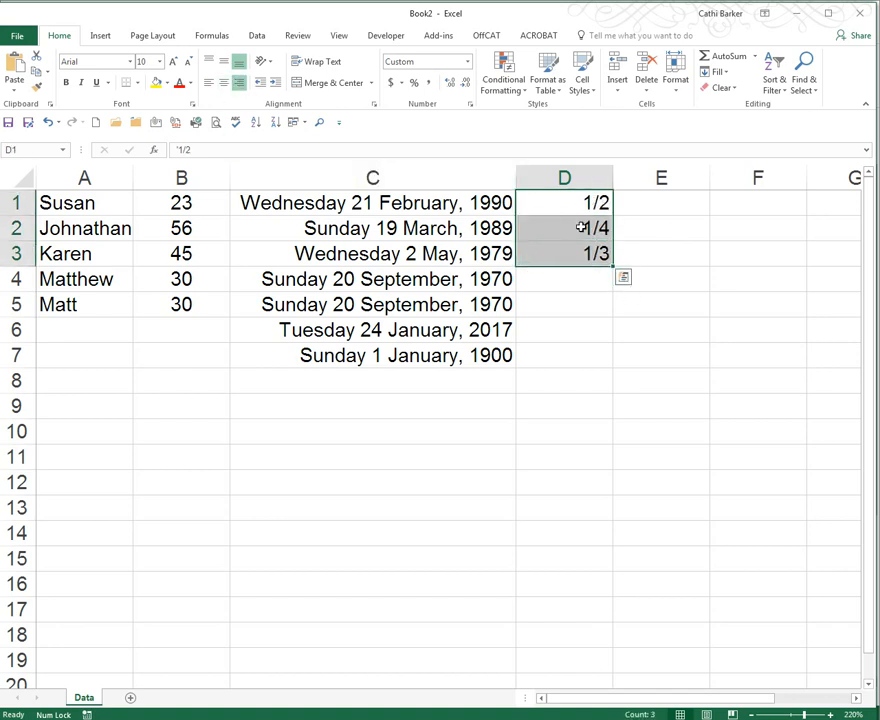
{"action": "left_click", "coordinate": [579, 202]}
{"action": "left_click", "coordinate": [585, 230]}
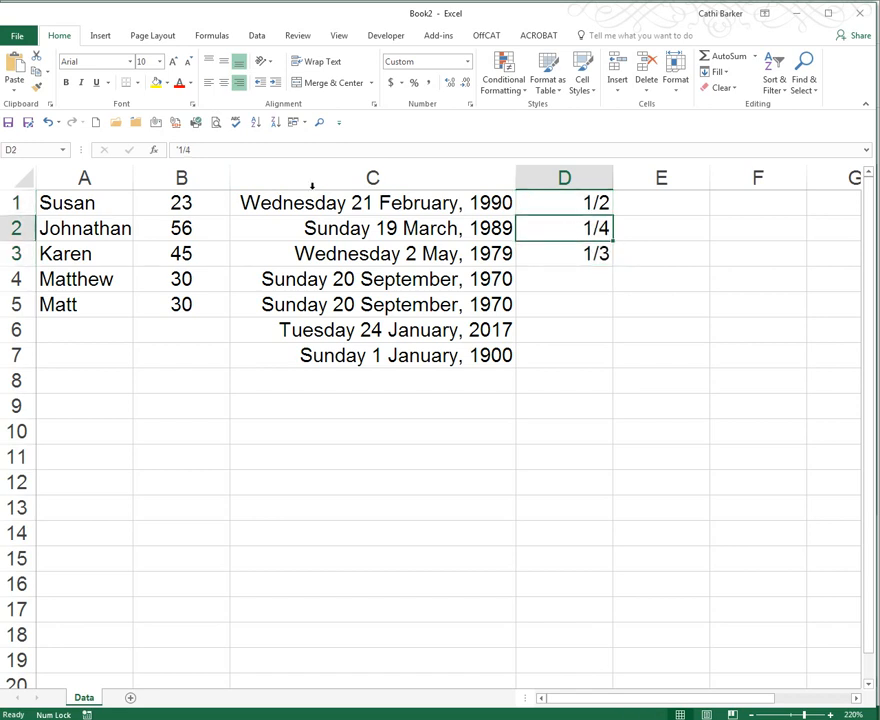
{"action": "left_click", "coordinate": [595, 256]}
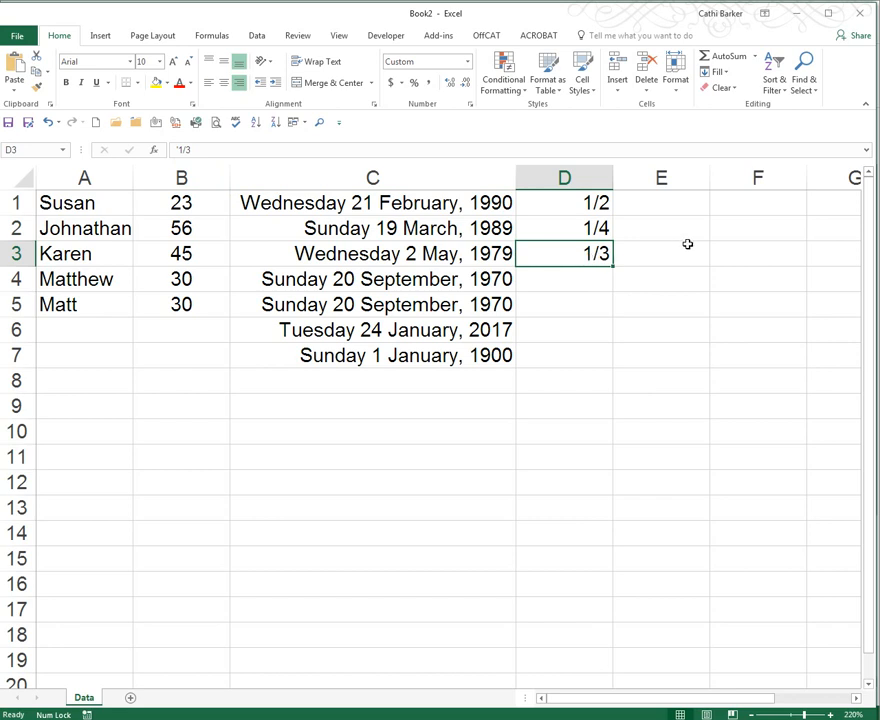
- Enter a phone number starting with 0 in cell E1 as a plain number, then clear the cell
{"action": "left_click", "coordinate": [677, 180]}
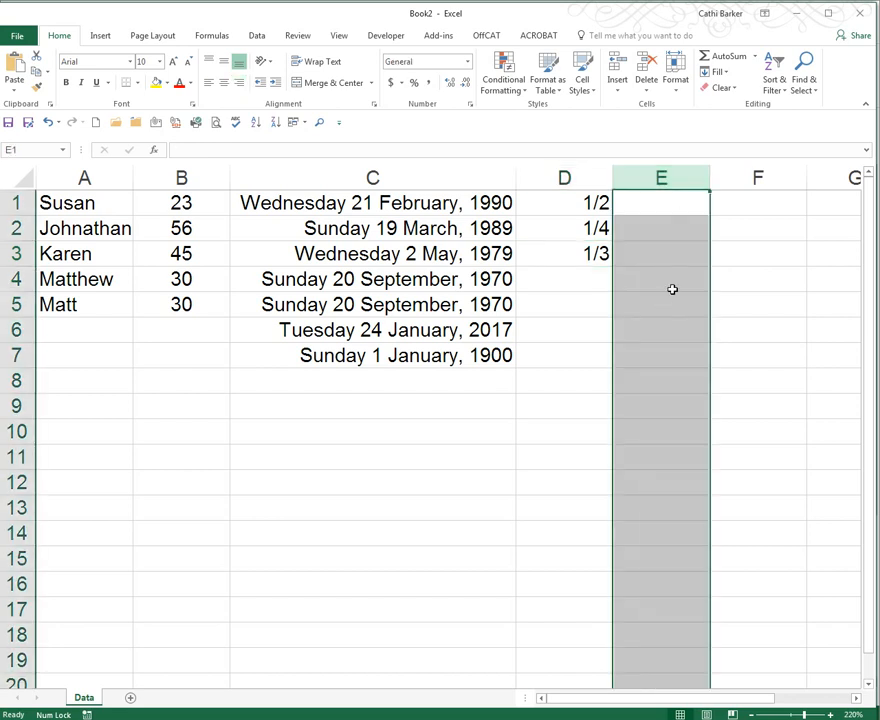
{"action": "left_click", "coordinate": [660, 208]}
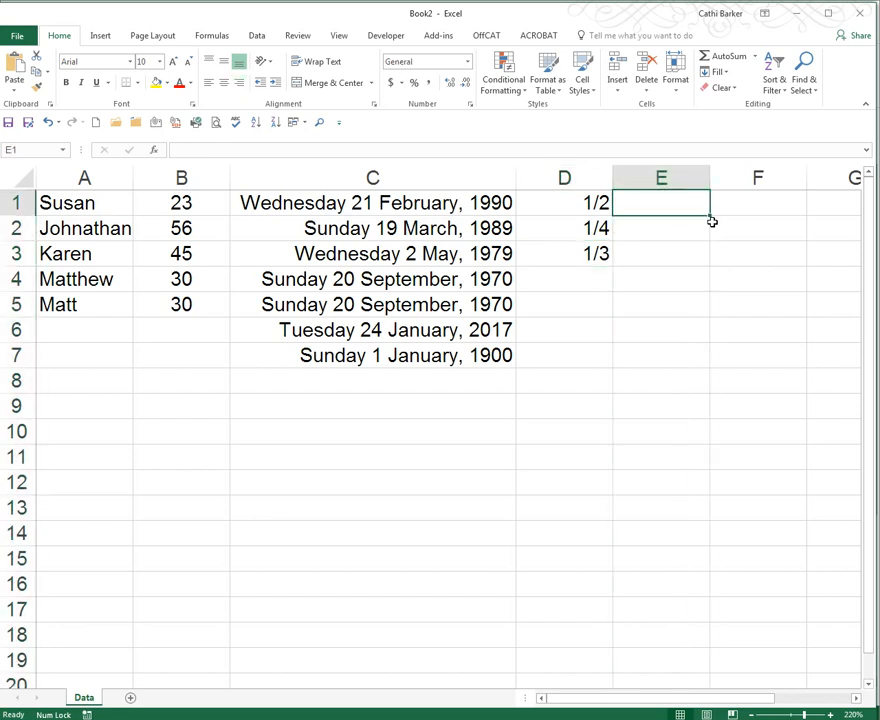
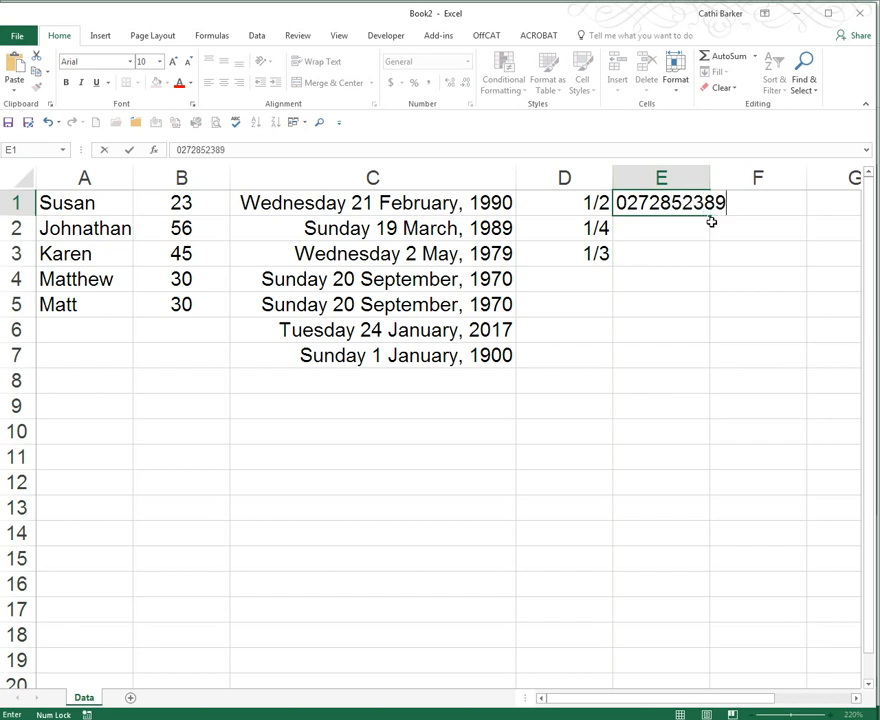
{"action": "key", "text": "ctrl+Return"}
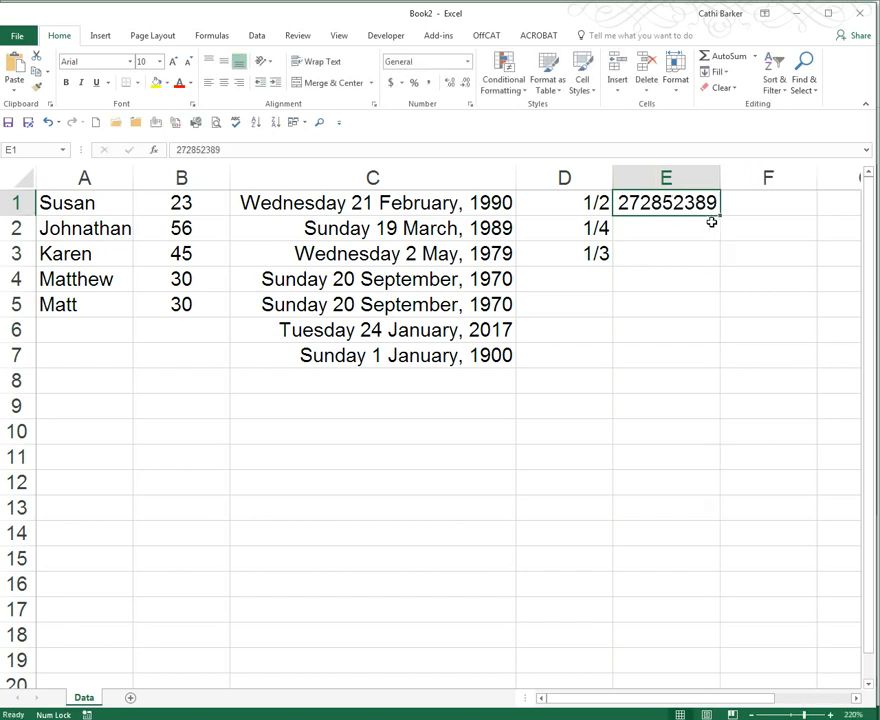
{"action": "key", "text": "Delete"}
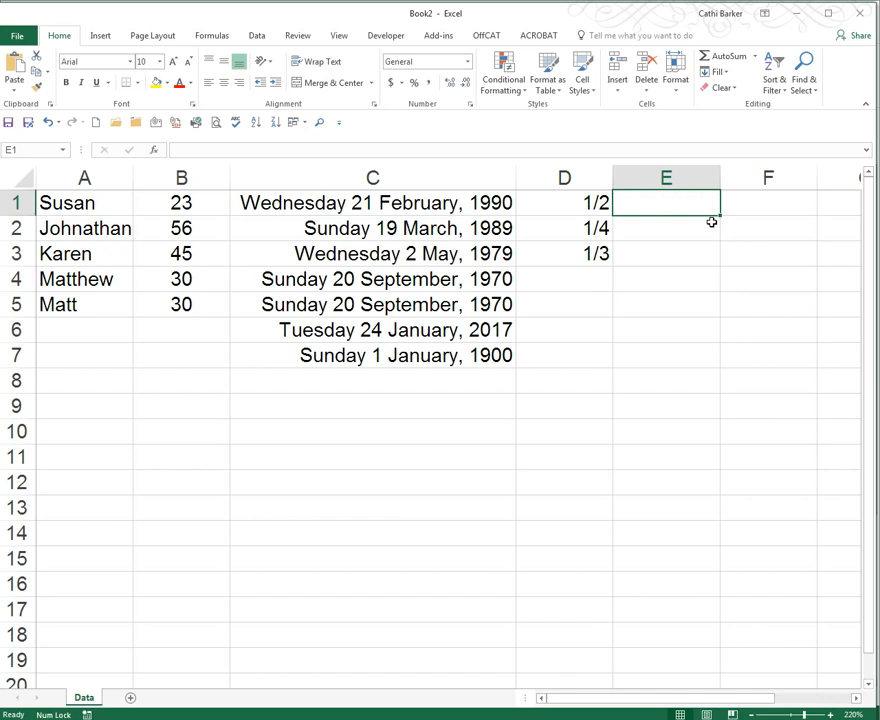
- Format the whole of column E as Text
{"action": "left_click", "coordinate": [688, 178]}
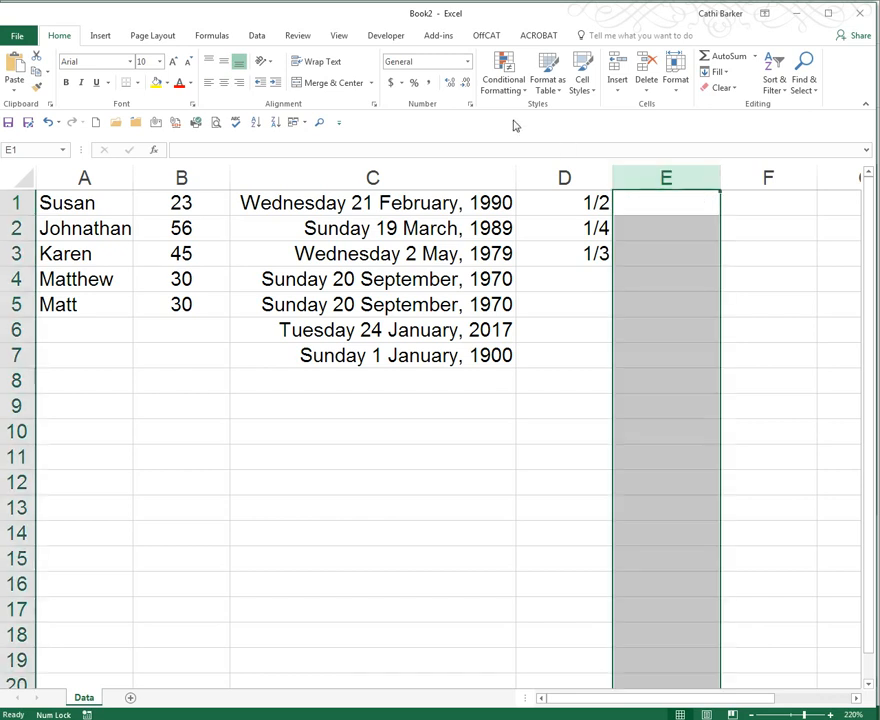
{"action": "left_click", "coordinate": [467, 62]}
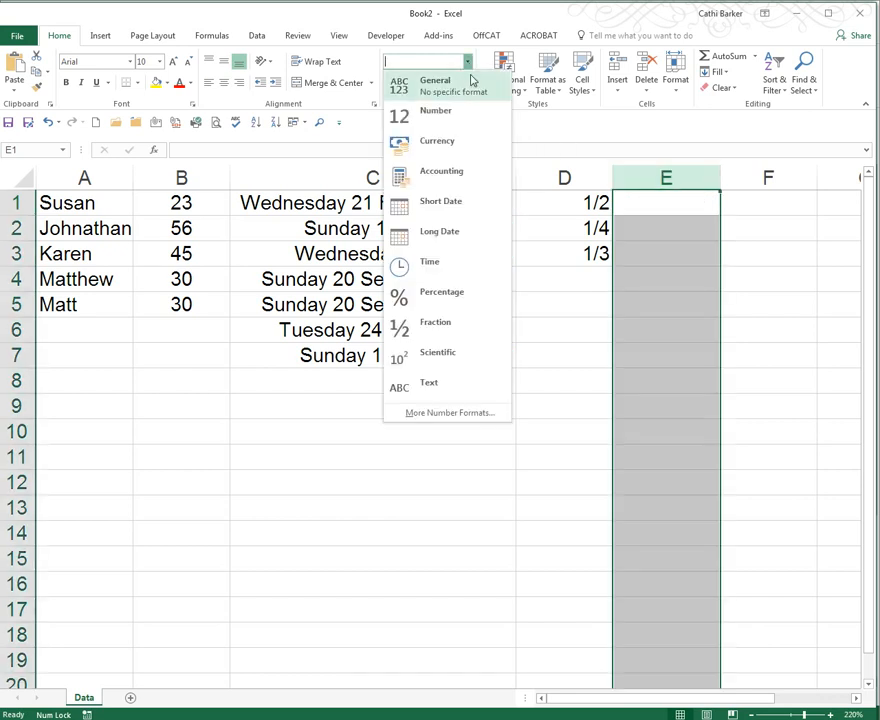
{"action": "left_click", "coordinate": [429, 390]}
{"action": "left_click", "coordinate": [650, 208]}
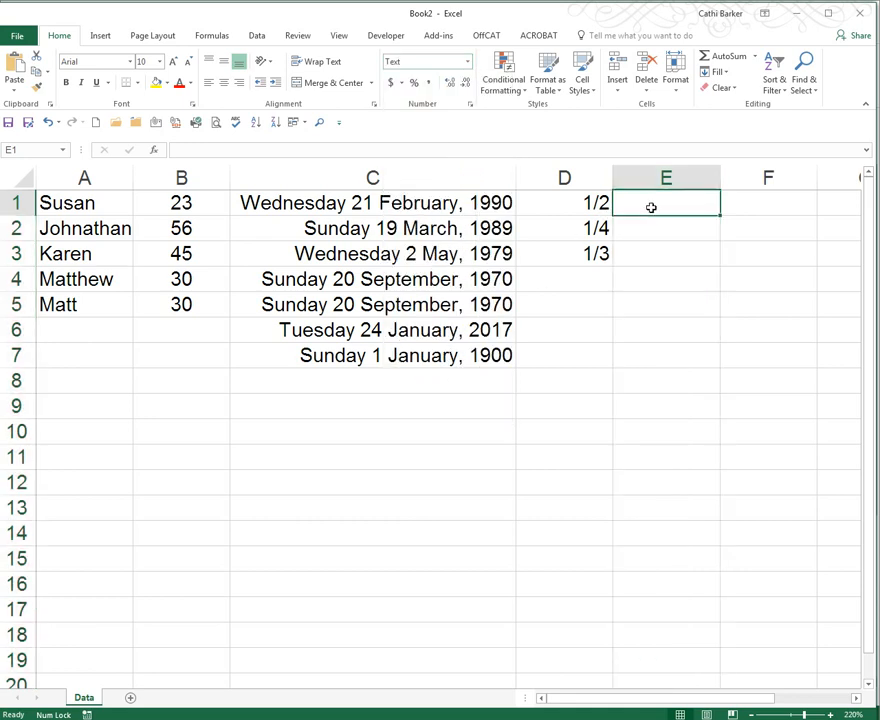
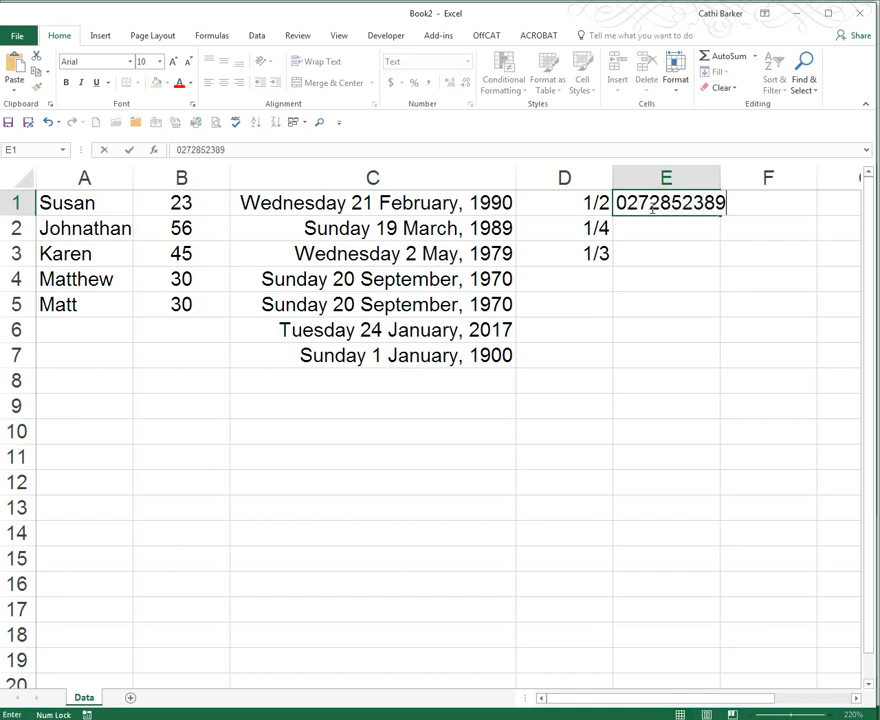
- Enter the phone number, 1/4, 1/2 and 027 into cells E1 to E4
{"action": "key", "text": "Return"}
{"action": "type", "text": "1/4"}
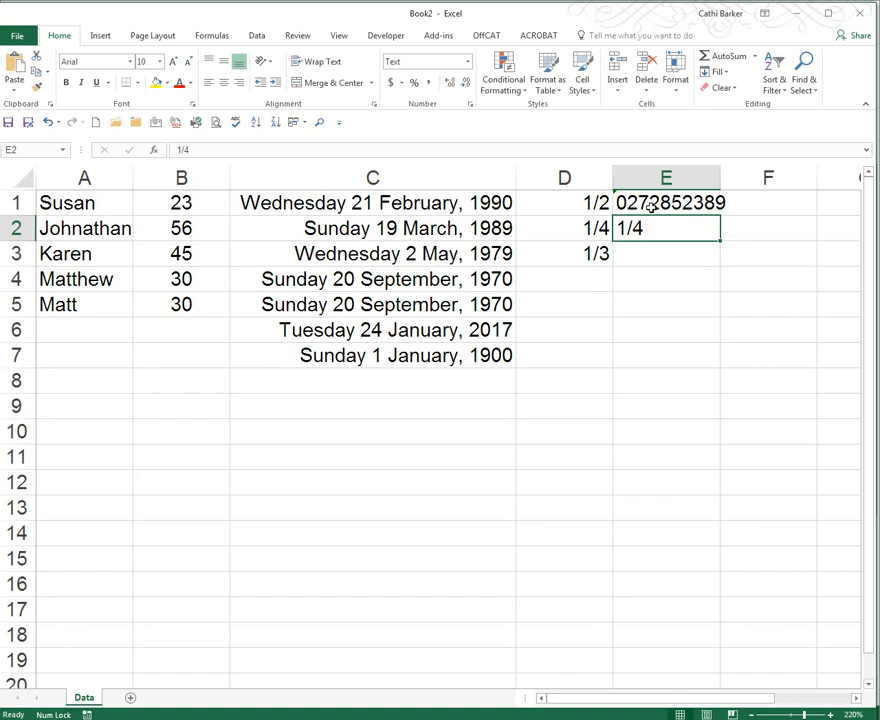
{"action": "key", "text": "Return"}
{"action": "type", "text": "1/2"}
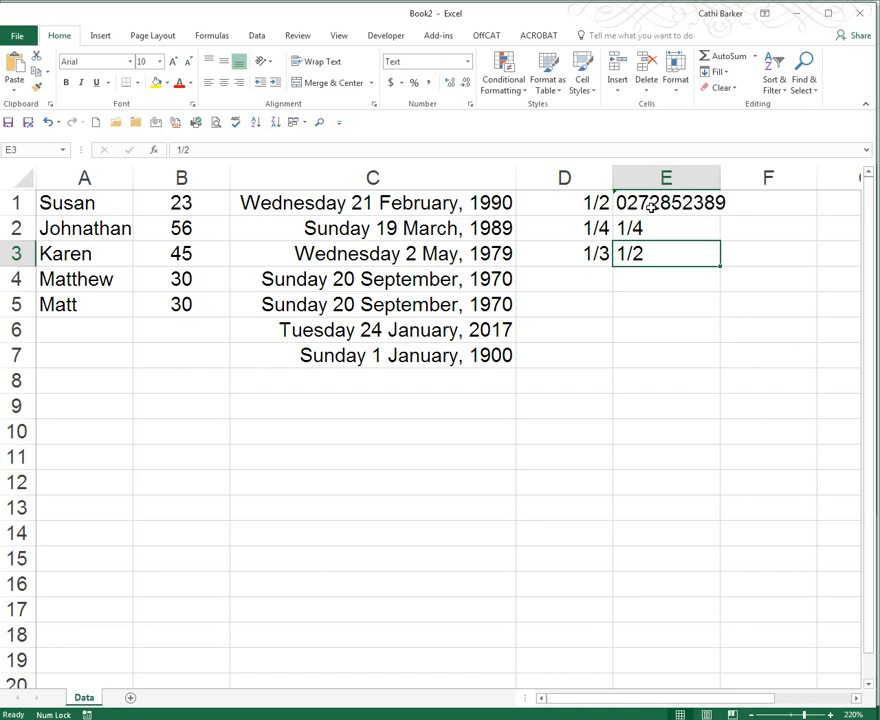
{"action": "key", "text": "Return"}
{"action": "type", "text": "027"}
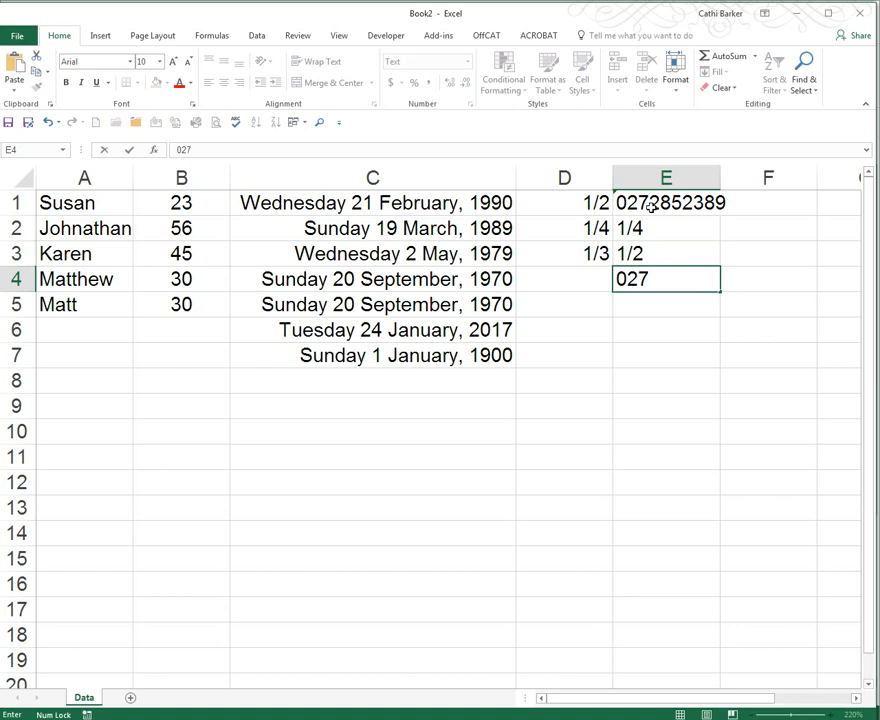
{"action": "key", "text": "ctrl+Return"}
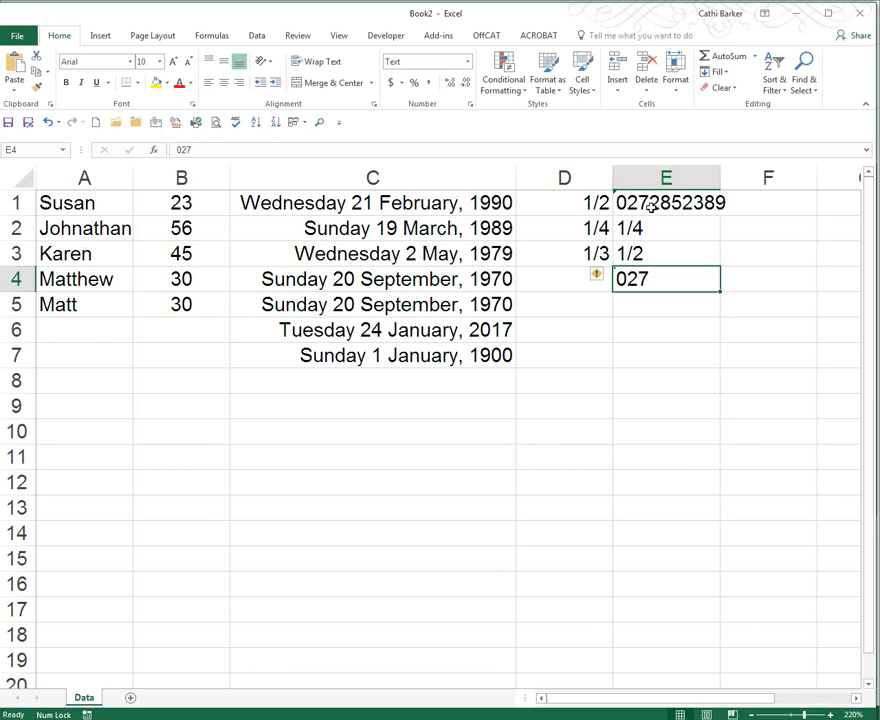
- Autofit column E and widen column C so the dates display fully
{"action": "left_click", "coordinate": [776, 714]}
{"action": "left_click", "coordinate": [776, 714]}
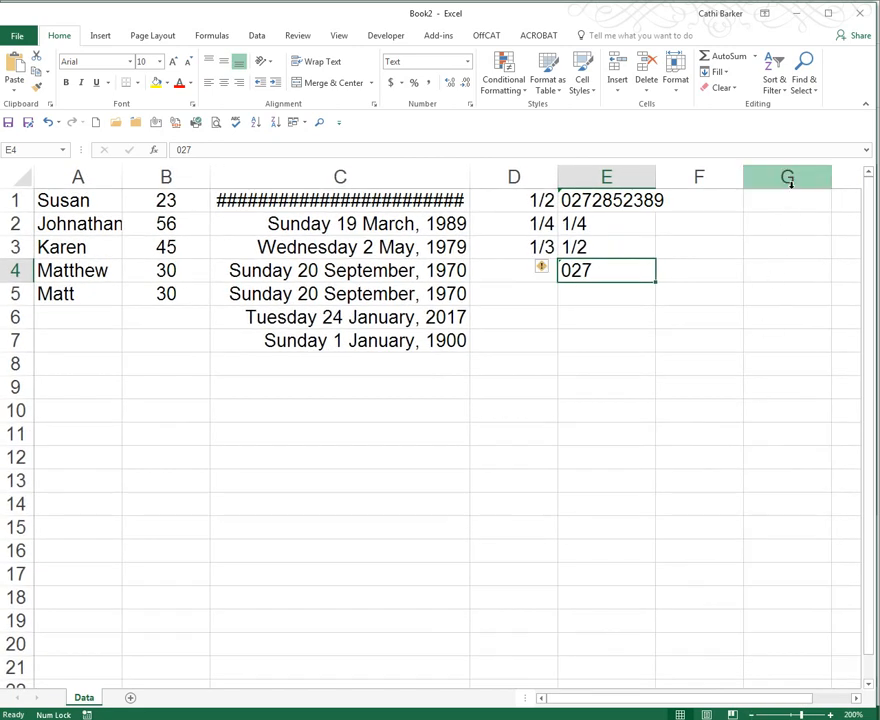
{"action": "double_click", "coordinate": [658, 174]}
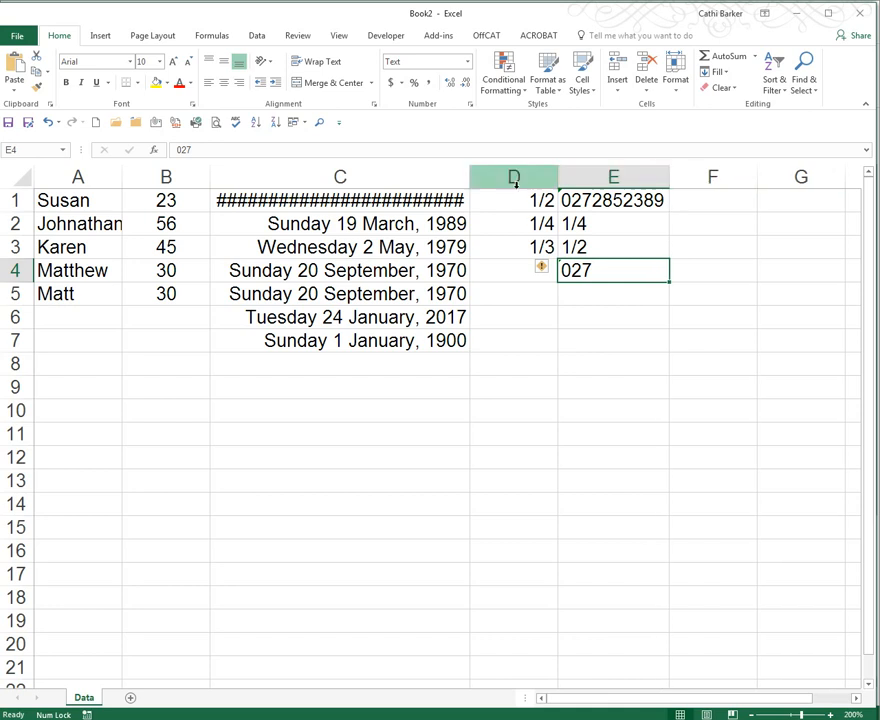
{"action": "left_click_drag", "start_coordinate": [469, 175], "coordinate": [481, 175]}
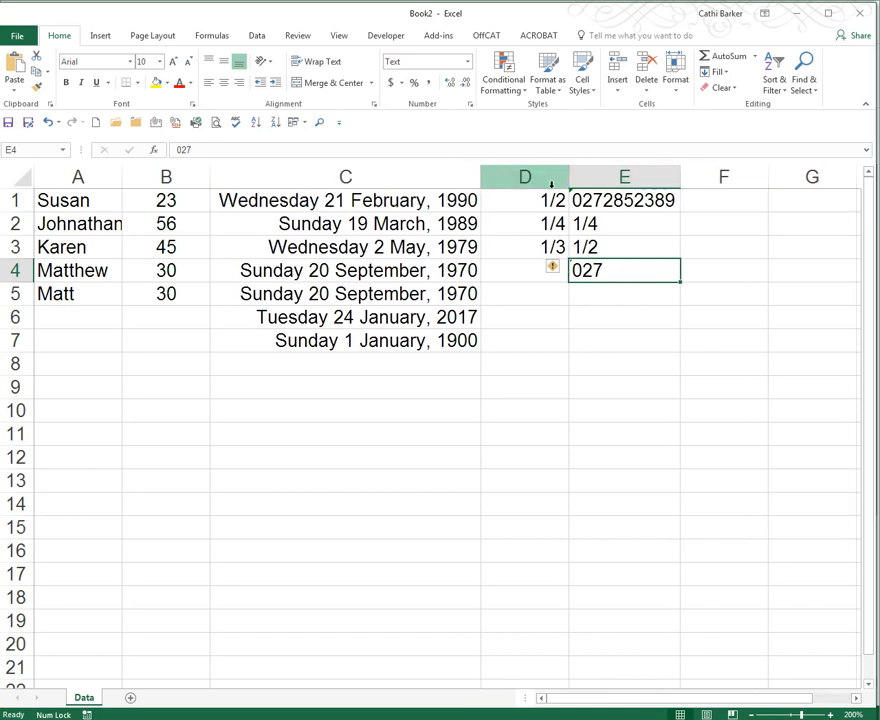
- Format column F as Fraction and enter 0.5 in cell F1
{"action": "left_click", "coordinate": [704, 176]}
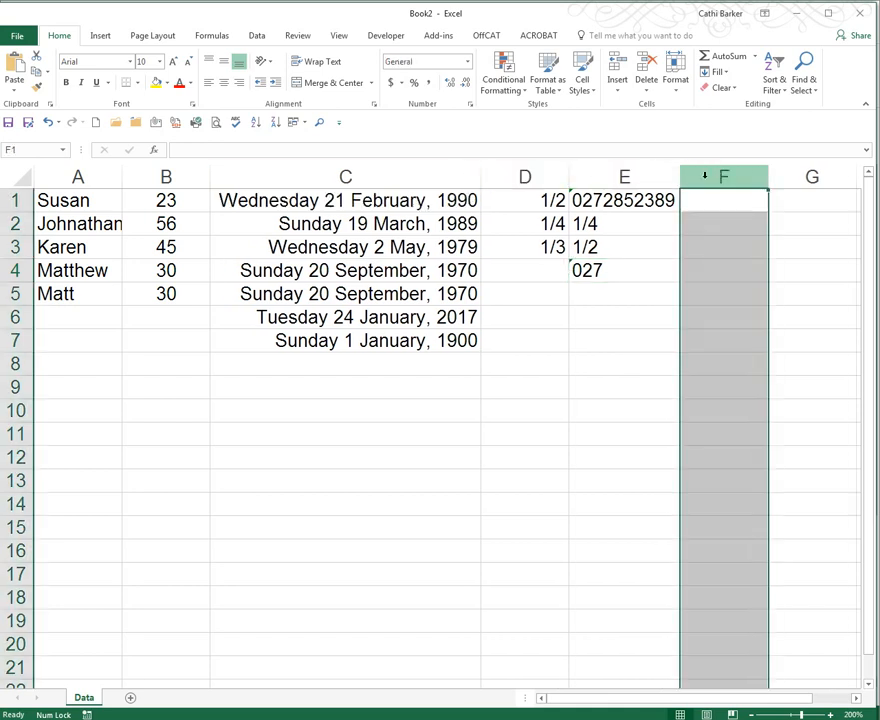
{"action": "left_click", "coordinate": [467, 62]}
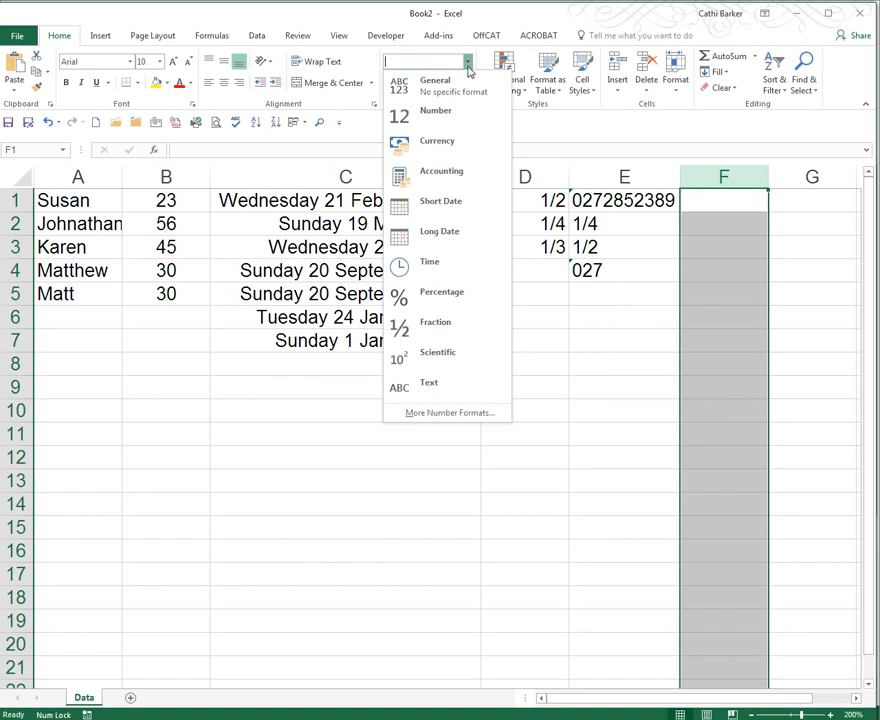
{"action": "left_click", "coordinate": [435, 325]}
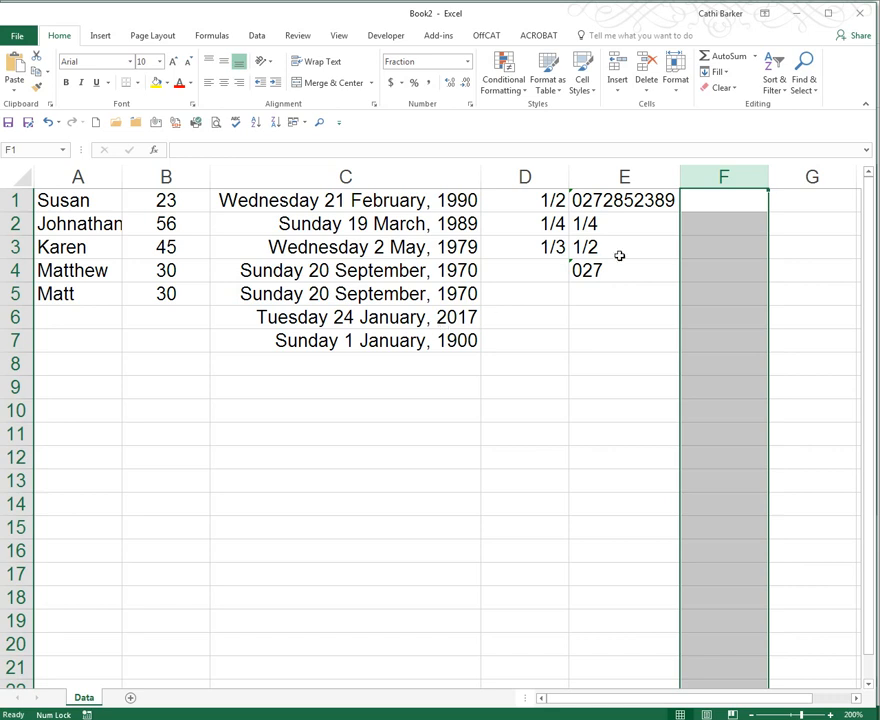
{"action": "left_click", "coordinate": [705, 206]}
{"action": "type", "text": "0.5"}
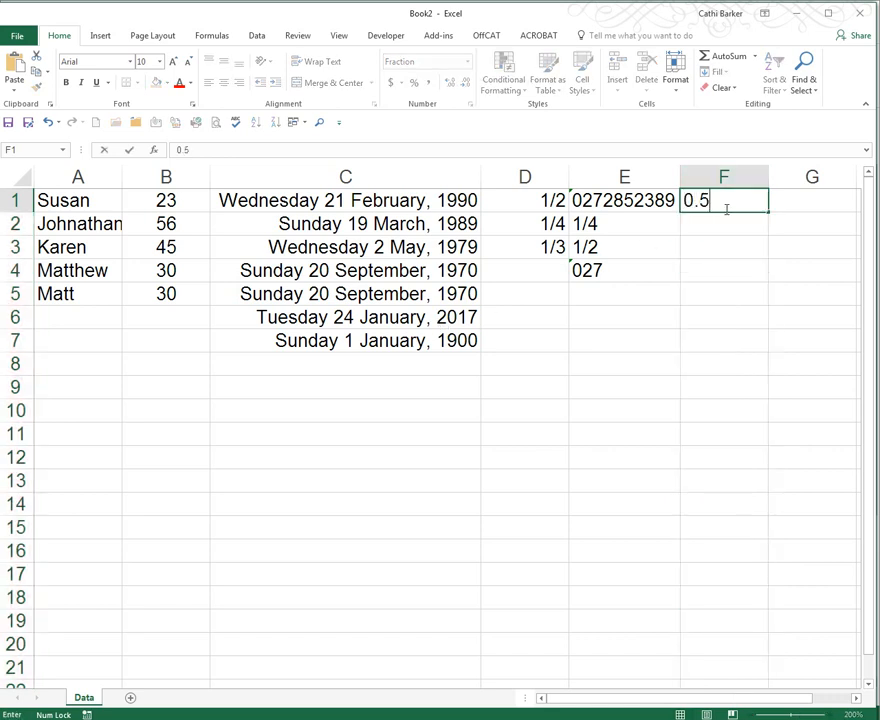
{"action": "key", "text": "Return"}
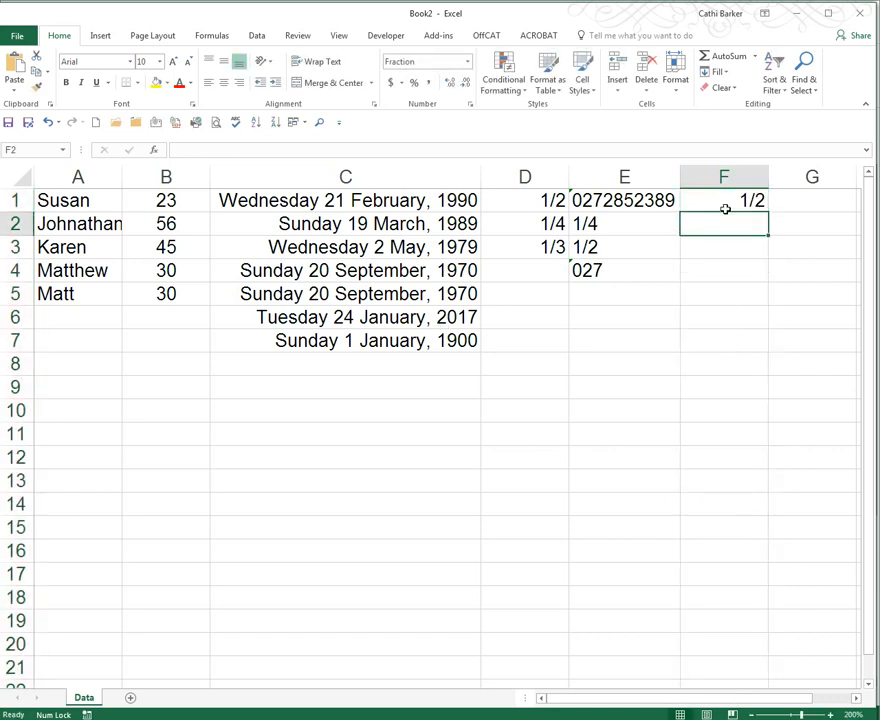
- Enter 1/4 and 1/3 in cells F2 and F3
{"action": "left_click", "coordinate": [725, 208]}
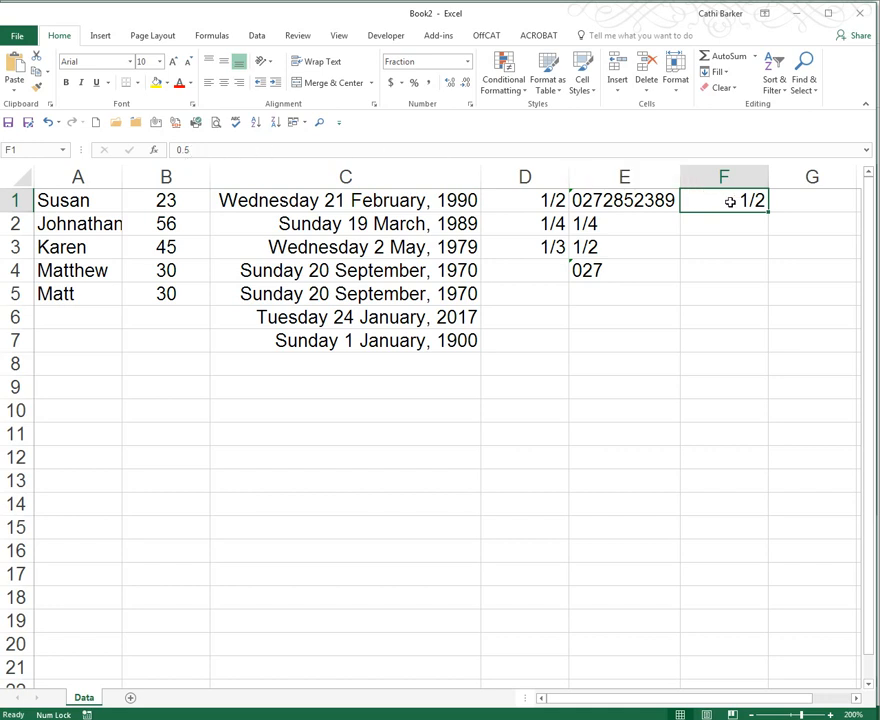
{"action": "left_click", "coordinate": [752, 226]}
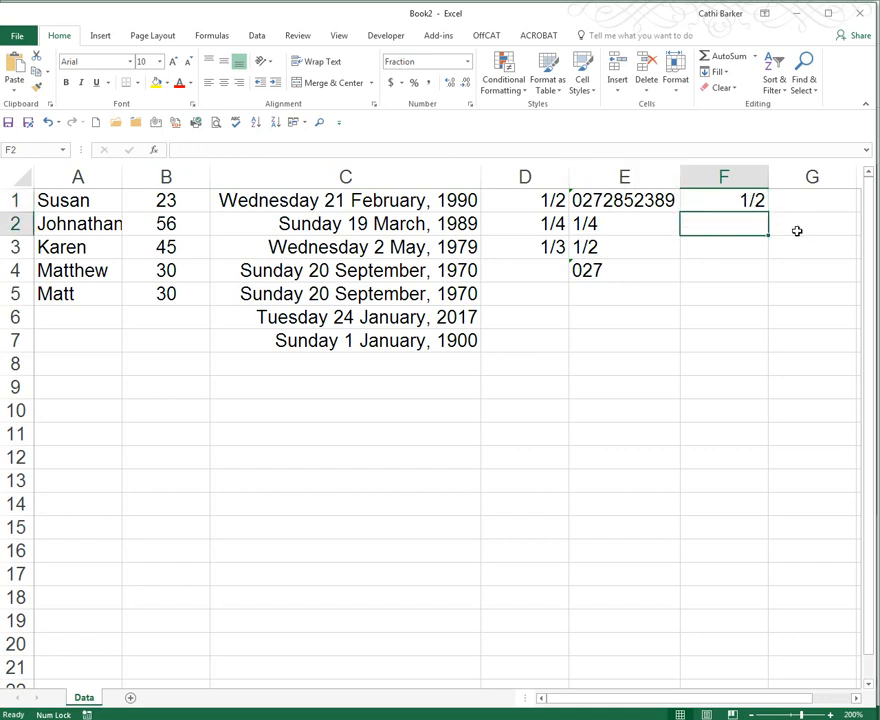
{"action": "type", "text": "1/4"}
{"action": "key", "text": "Return"}
{"action": "key", "text": "Up"}
{"action": "key", "text": "Down"}
{"action": "type", "text": "1"}
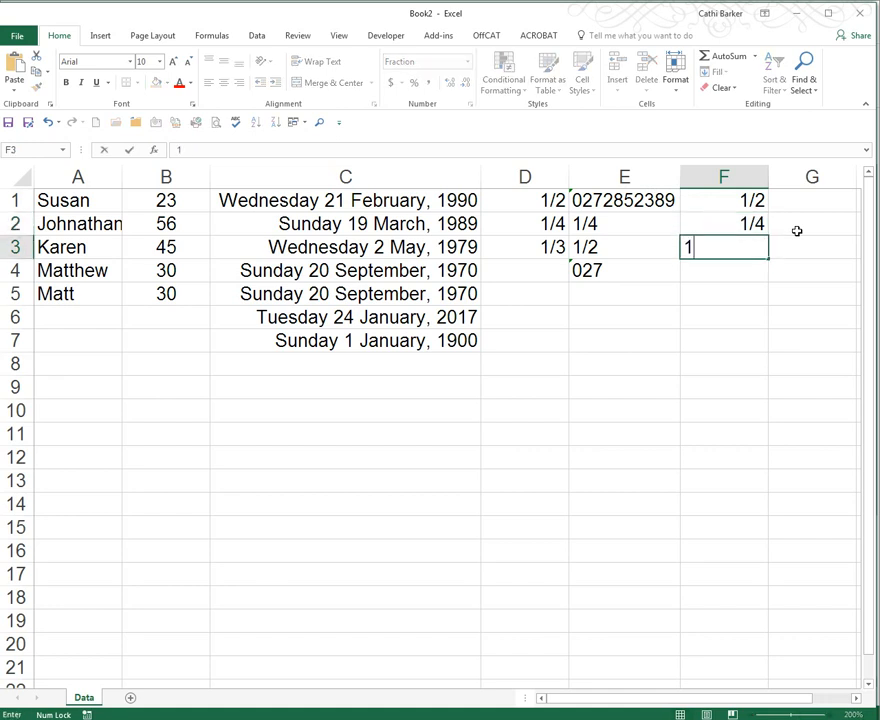
{"action": "type", "text": "/3"}
{"action": "key", "text": "Return"}
{"action": "key", "text": "Up"}
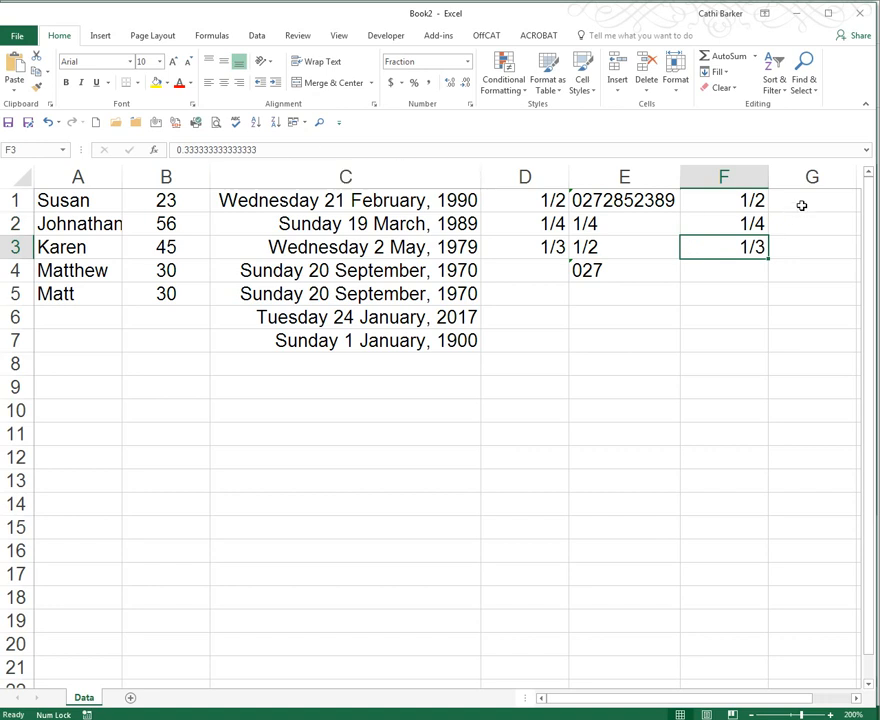
- Inspect the number formats of columns F and E and the values in cells D1 to D3
{"action": "left_click", "coordinate": [740, 177]}
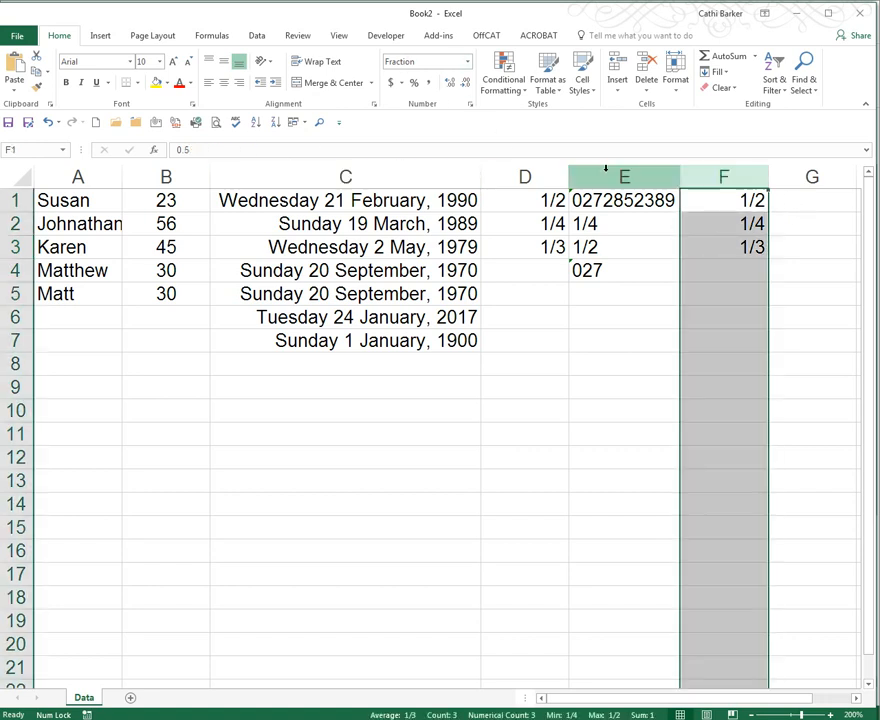
{"action": "left_click", "coordinate": [603, 176]}
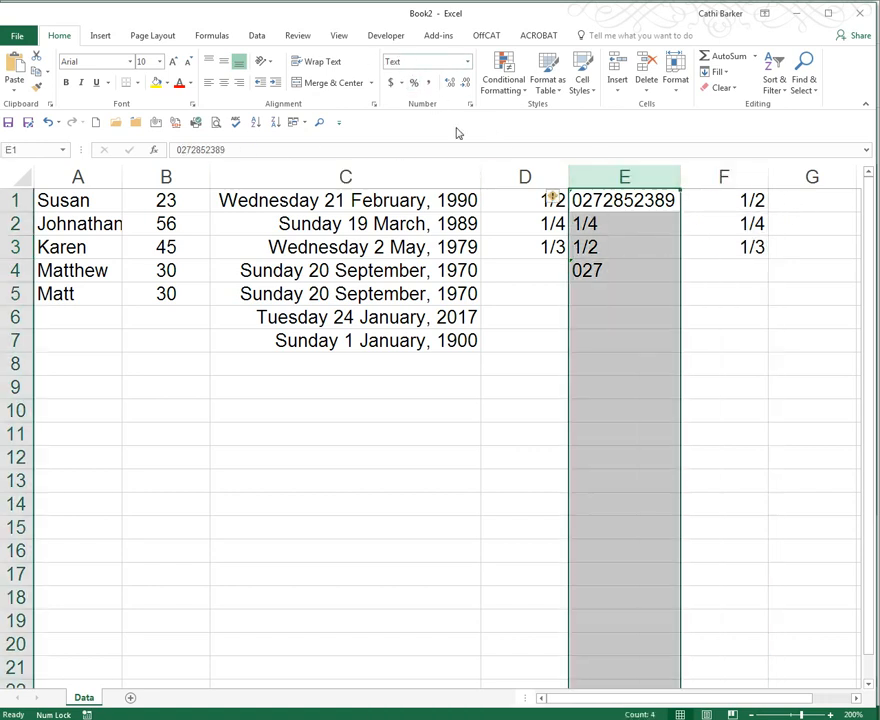
{"action": "left_click", "coordinate": [525, 201]}
{"action": "left_click", "coordinate": [526, 225]}
{"action": "left_click", "coordinate": [507, 249]}
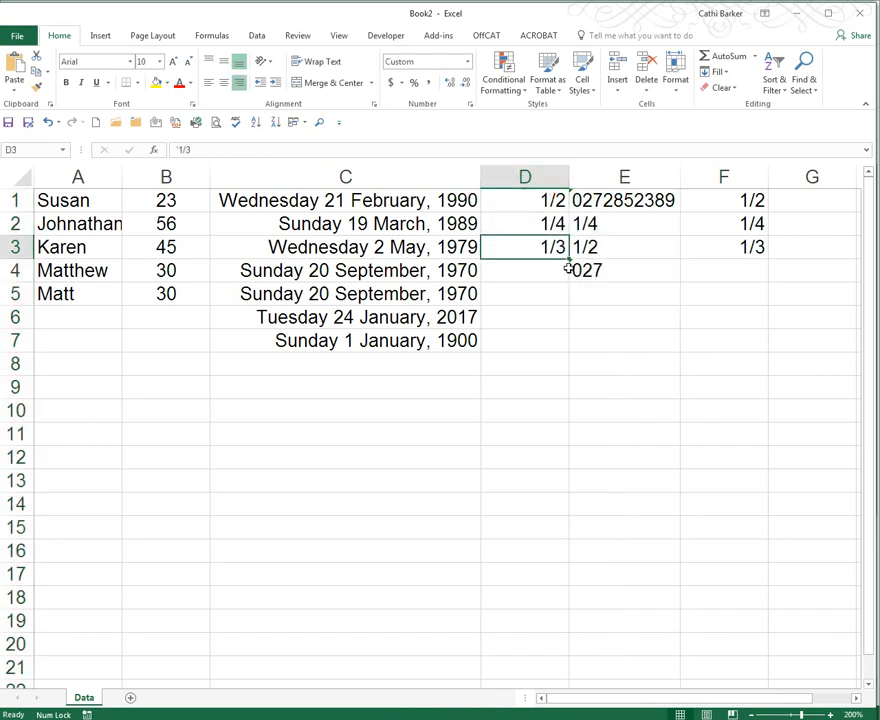